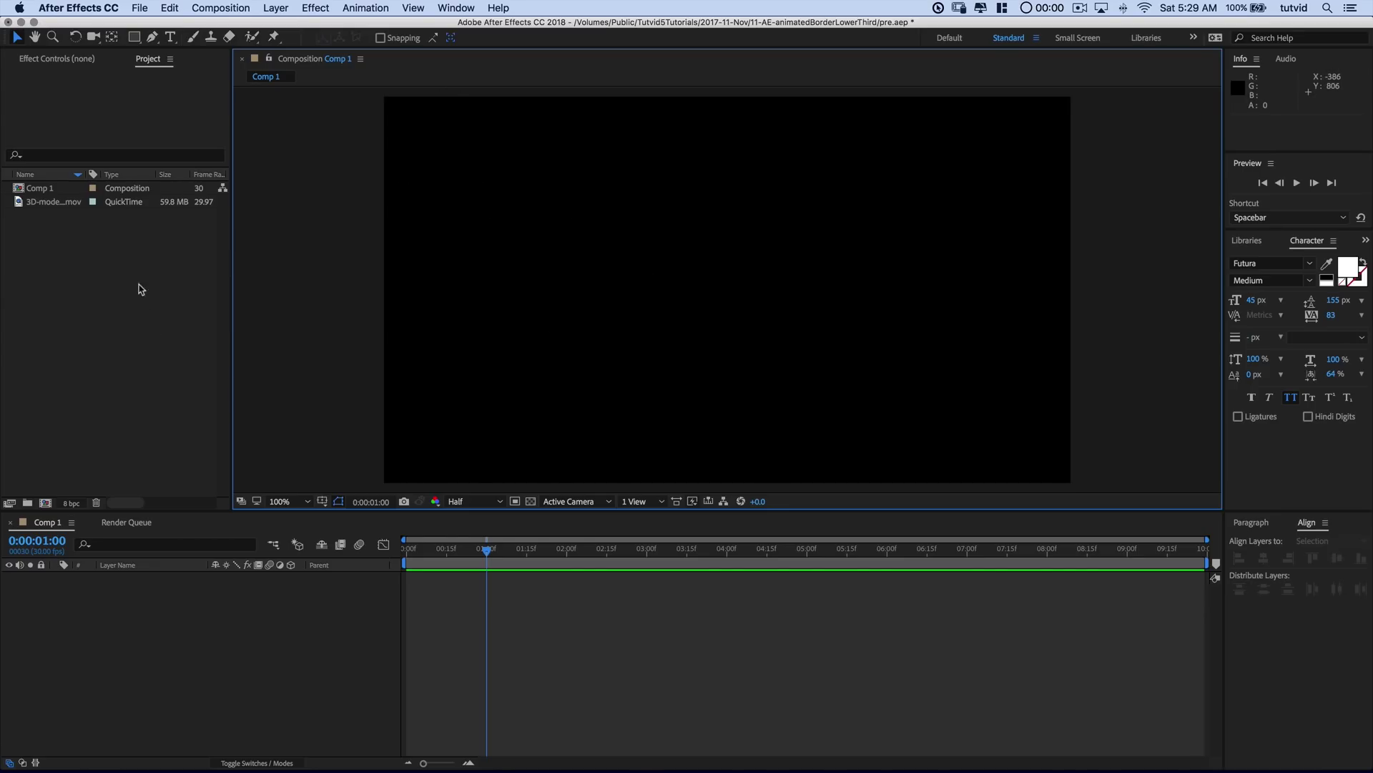
Add 3D-model-spinning.mov to Comp 1, scrub through it, and lock its layer.
left_click_drag(72, 208, 256, 643)
left_click_drag(501, 550, 355, 561)
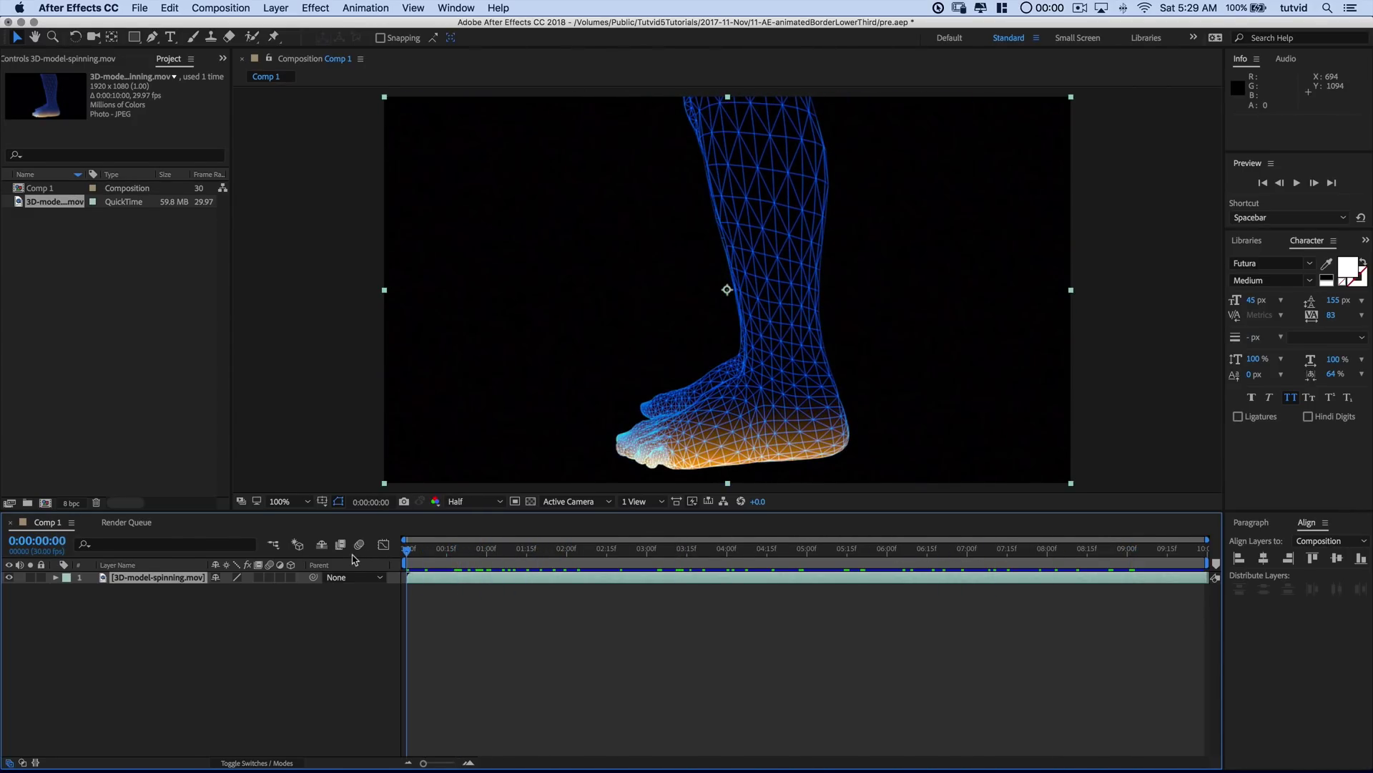
left_click(41, 577)
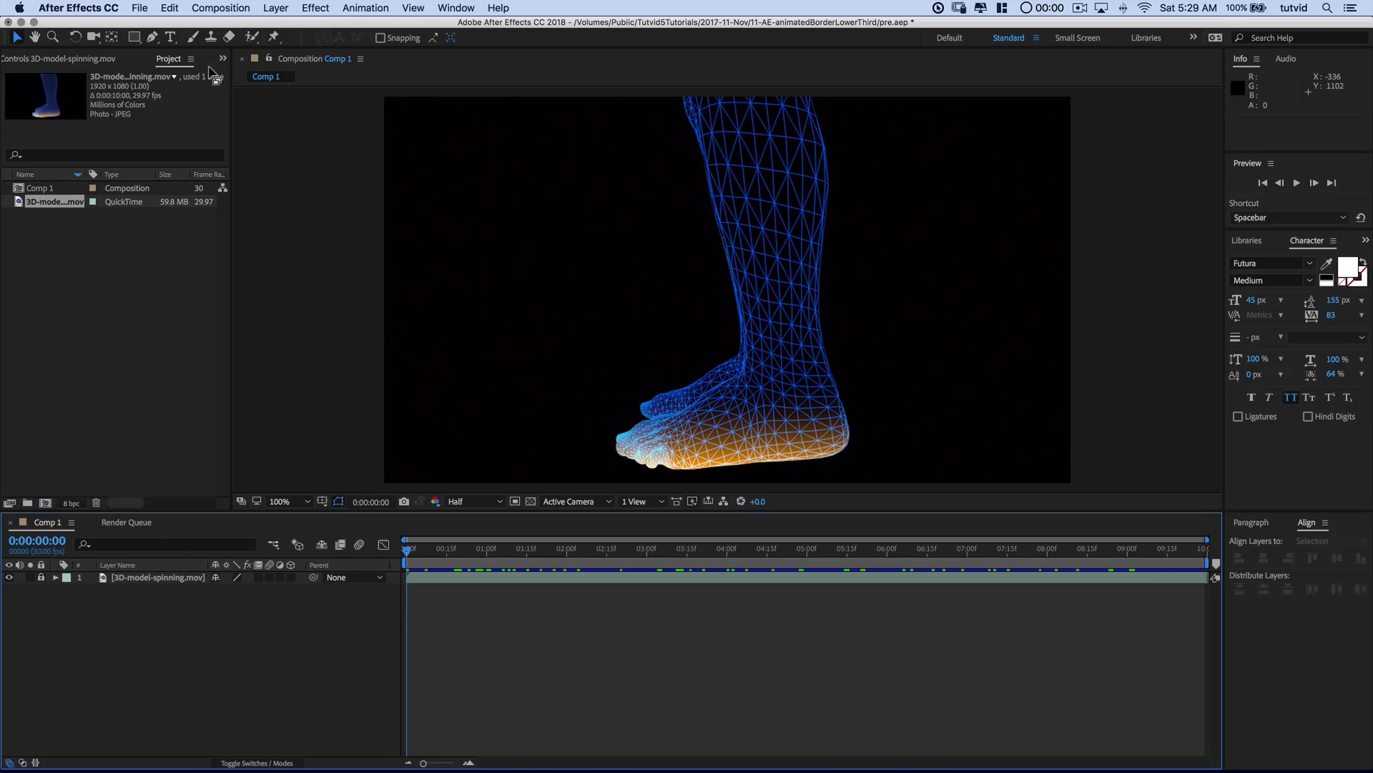
Create a 'Human Anatomy' text layer and nudge it right and down in the upper left.
left_click(170, 37)
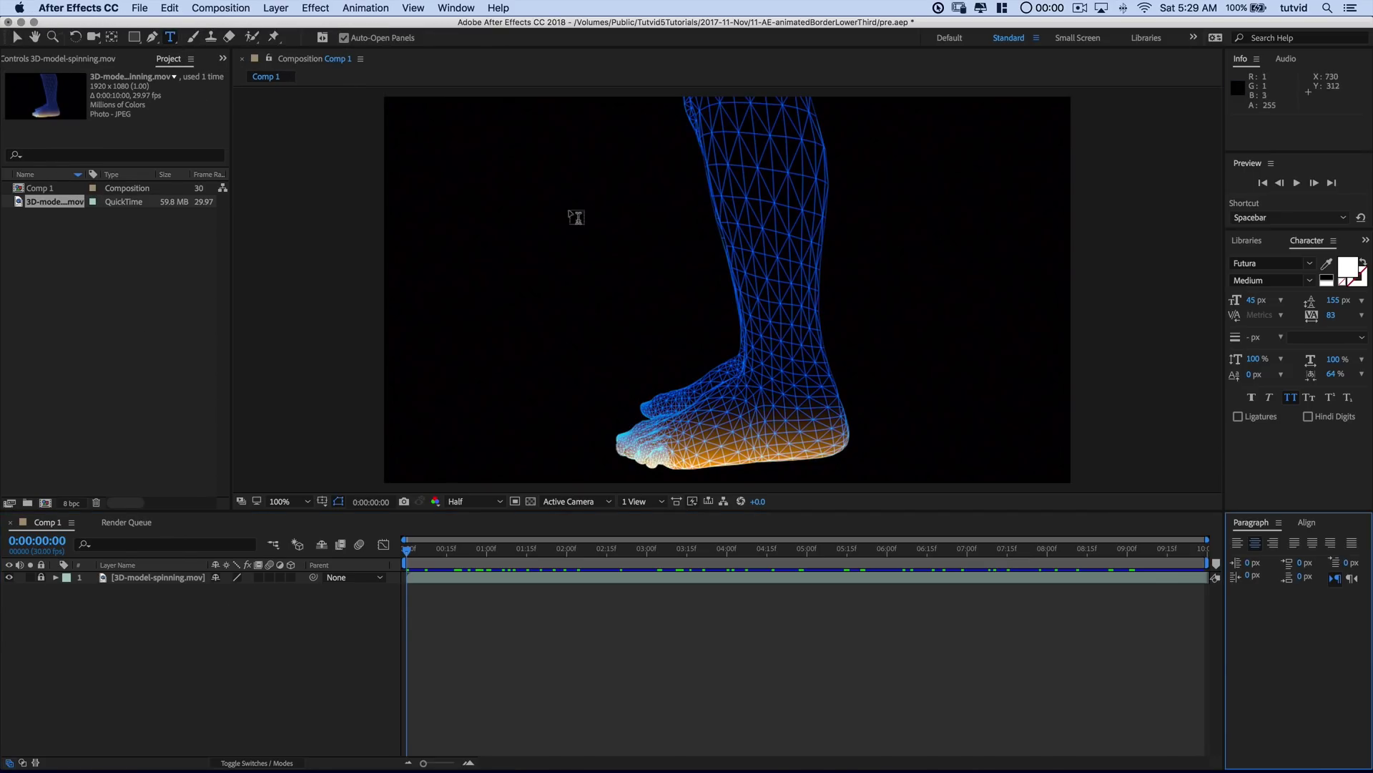
left_click(503, 212)
type("H")
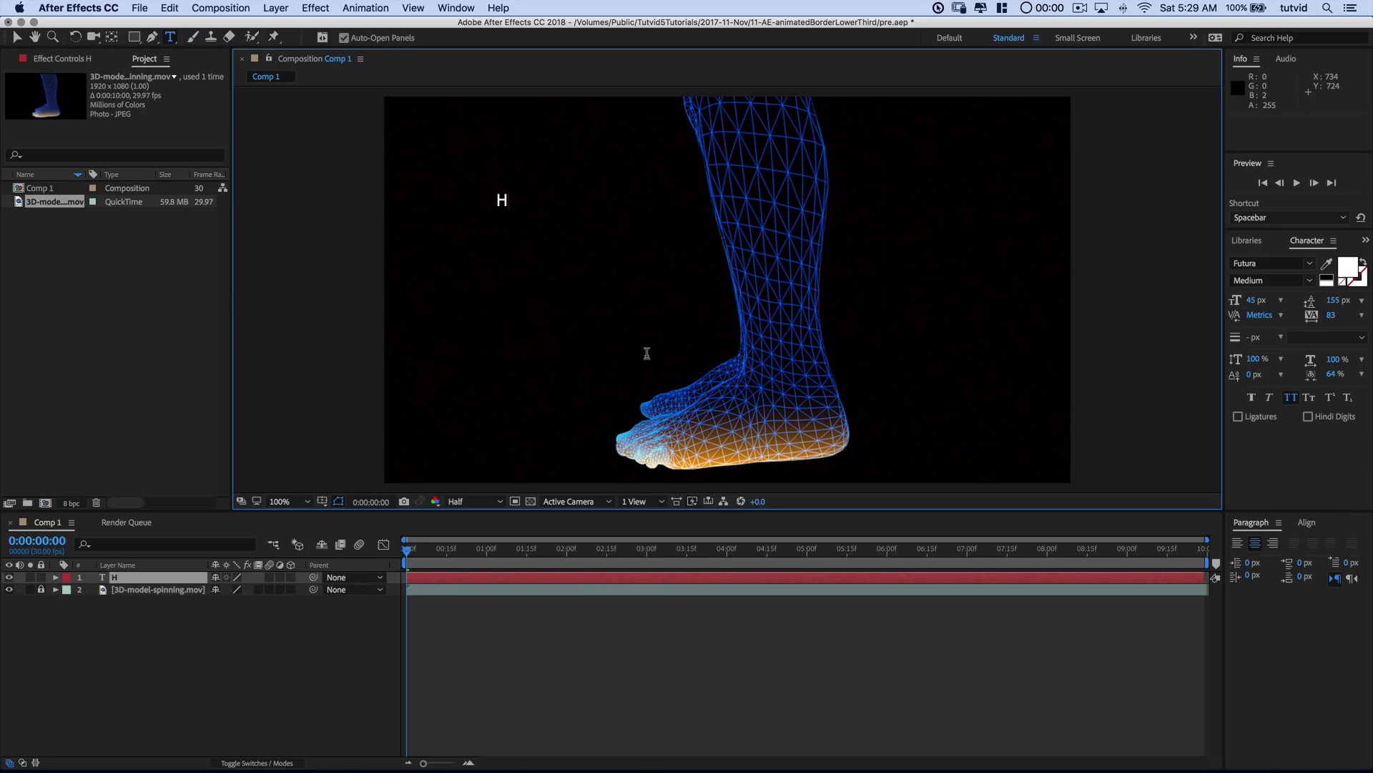
type("uman Anatomy")
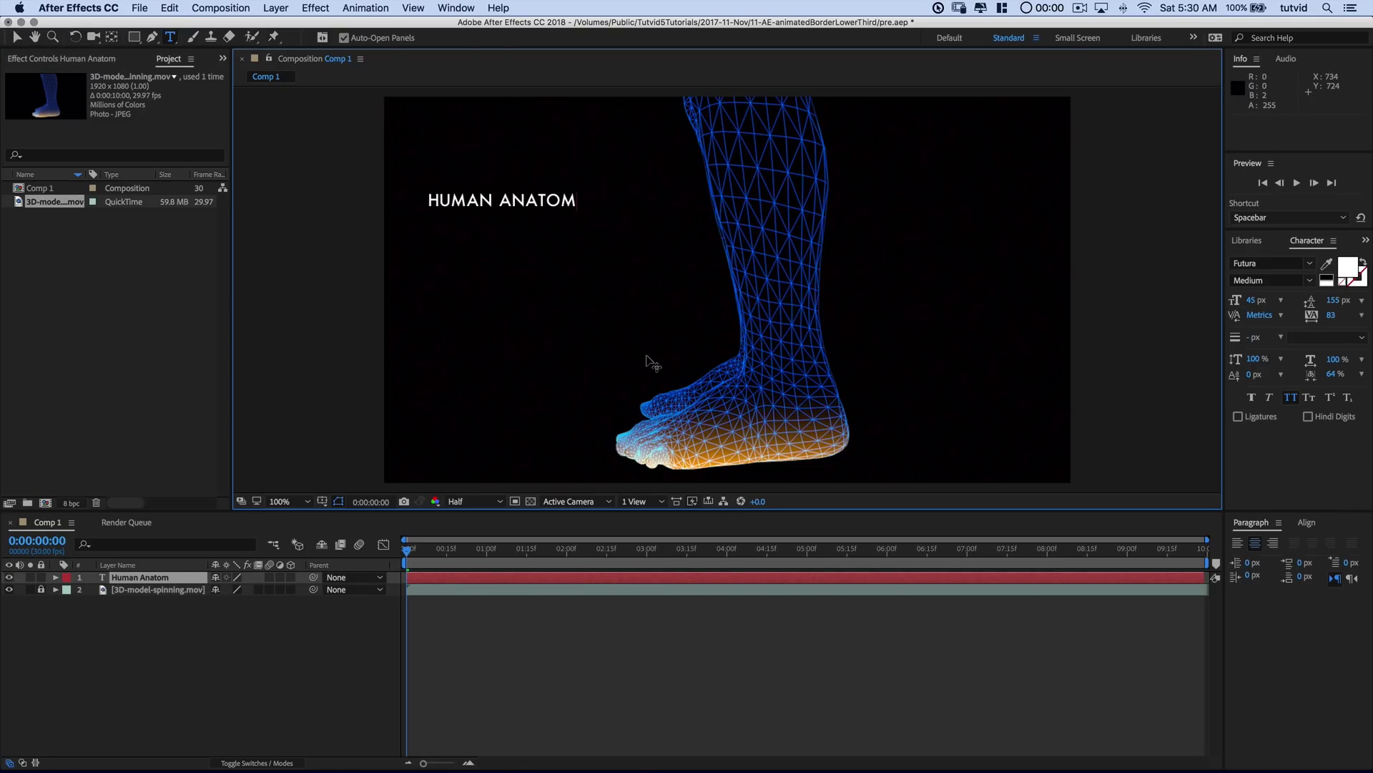
key("KP_Enter")
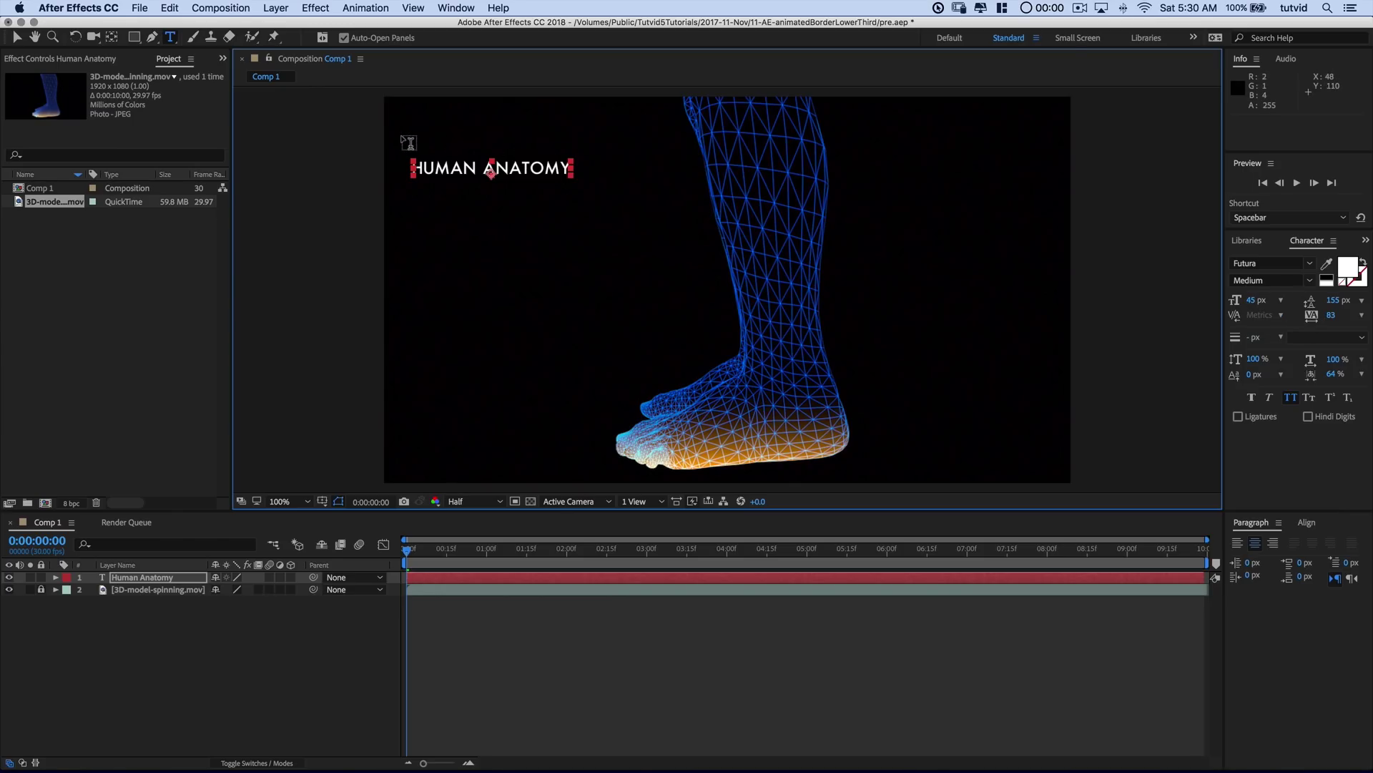
left_click(15, 40)
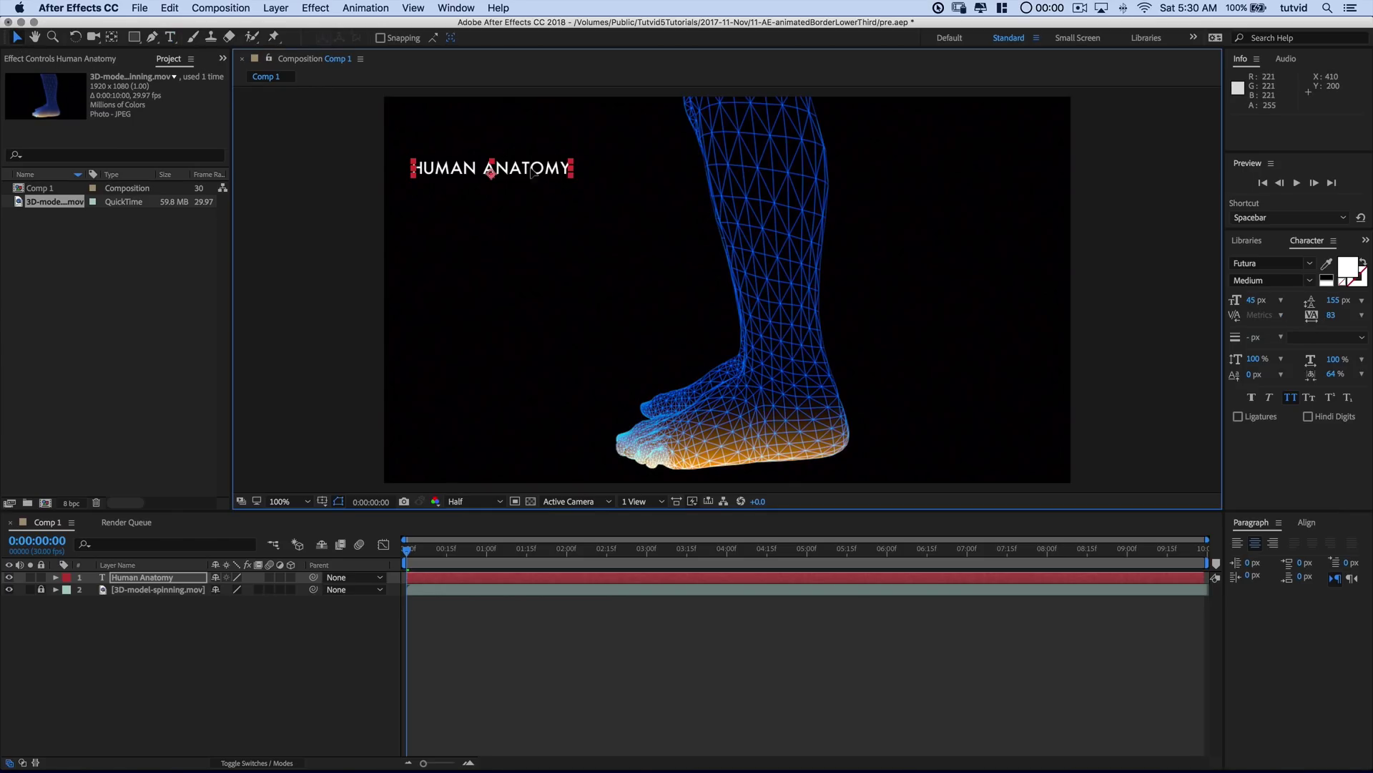
left_click_drag(532, 171, 582, 190)
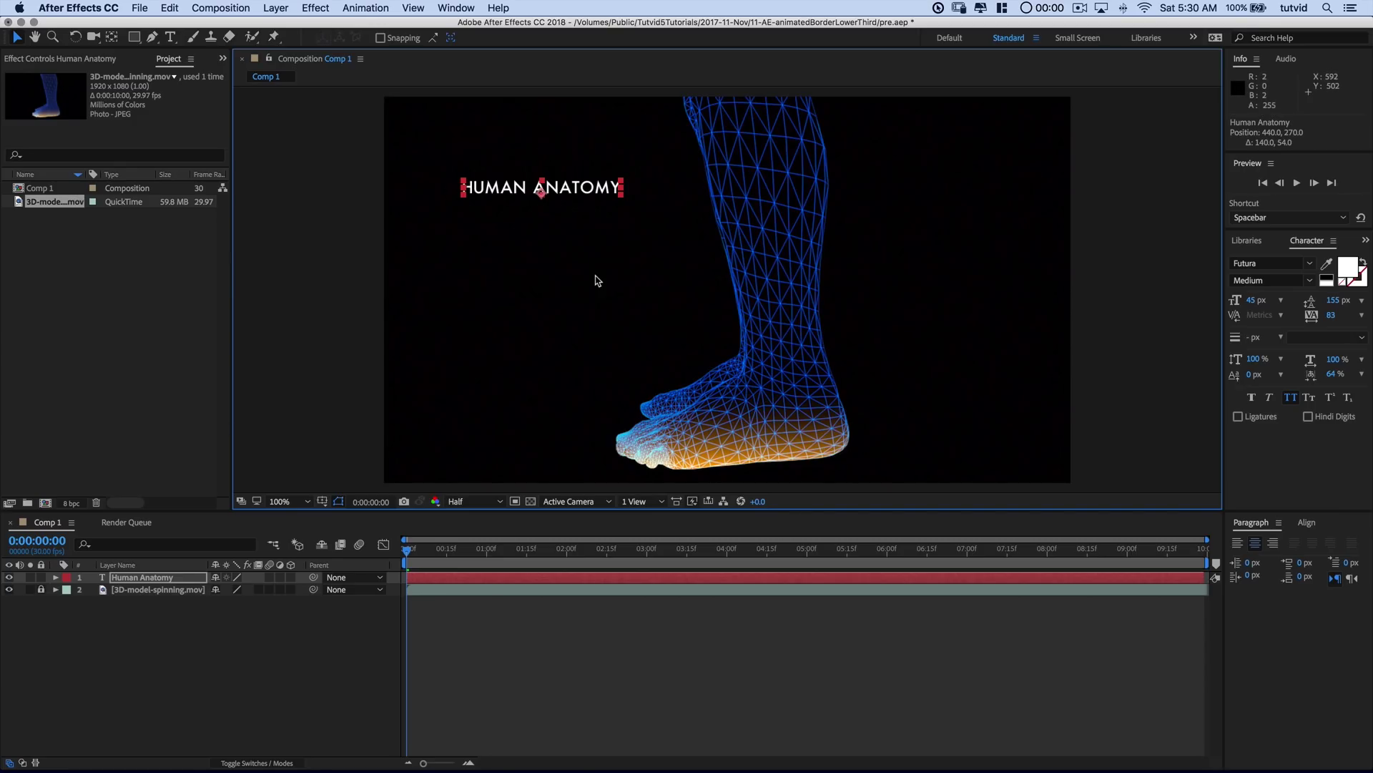
Draw a rectangle around the HUMAN ANATOMY title with its stroke set to None.
left_click(229, 665)
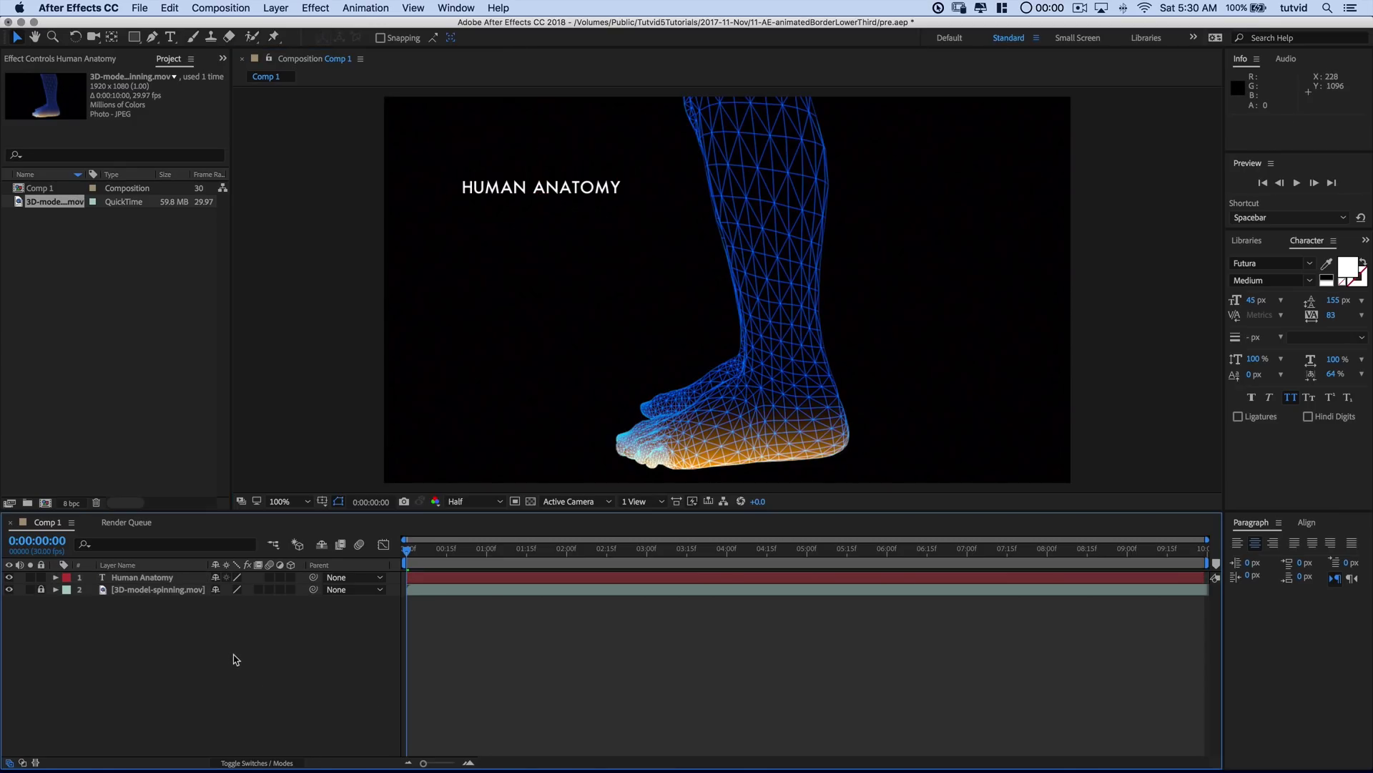
left_click(134, 36)
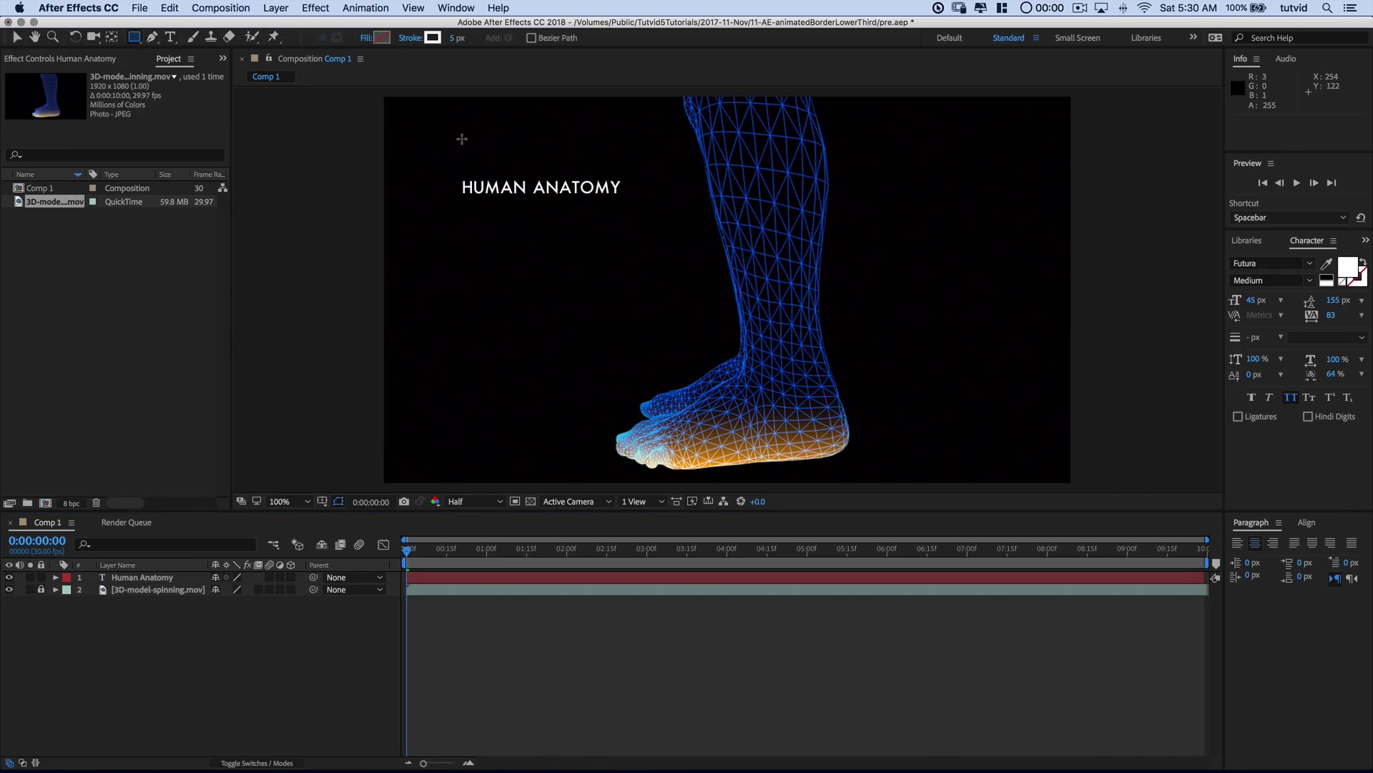
left_click_drag(452, 170, 637, 211)
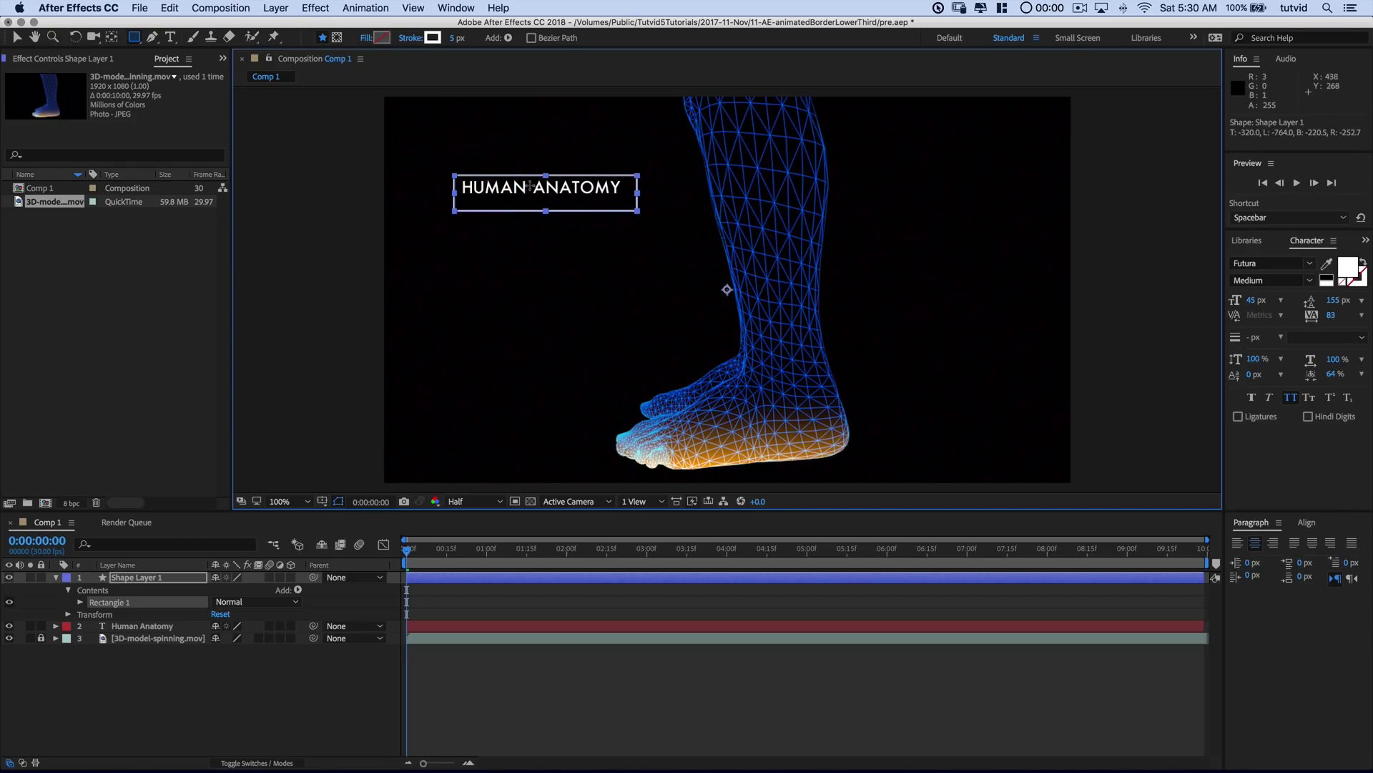
left_click(434, 38)
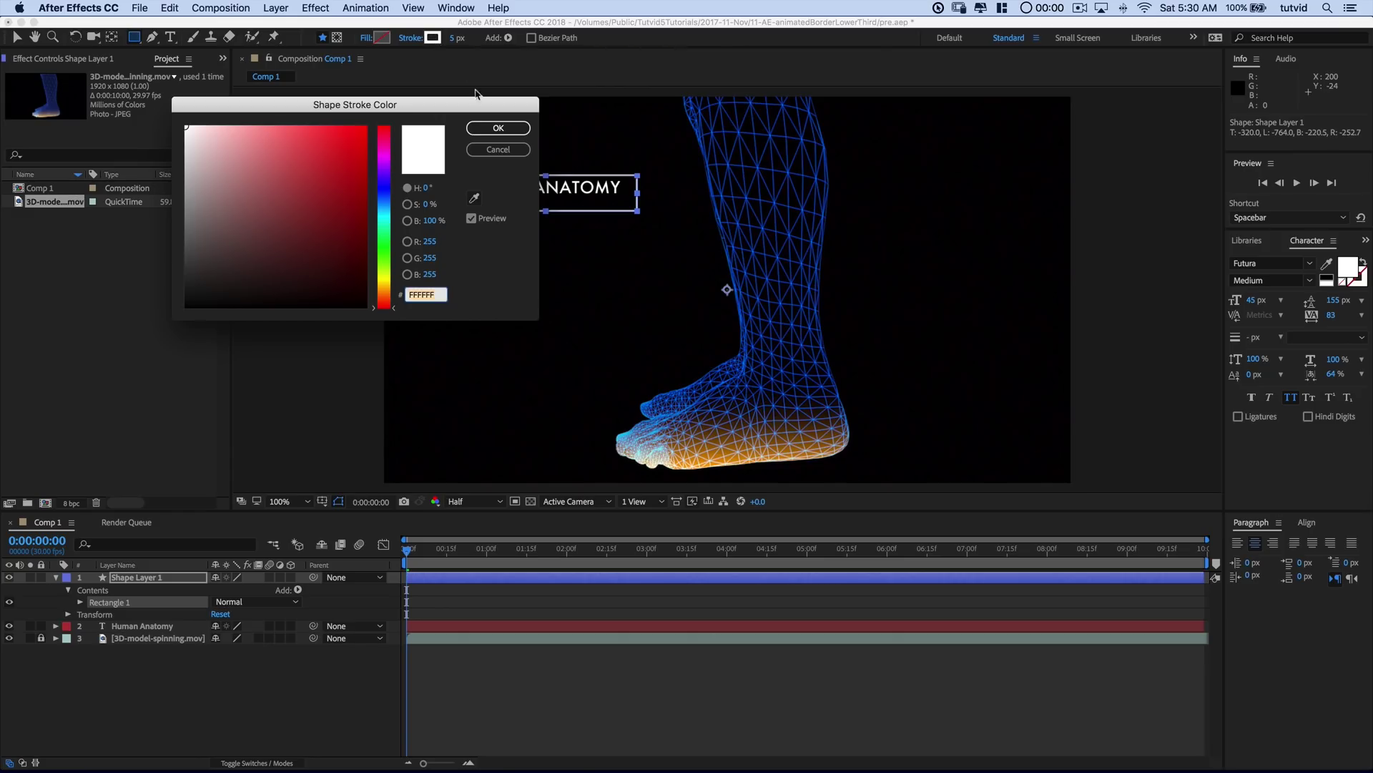
left_click(497, 144)
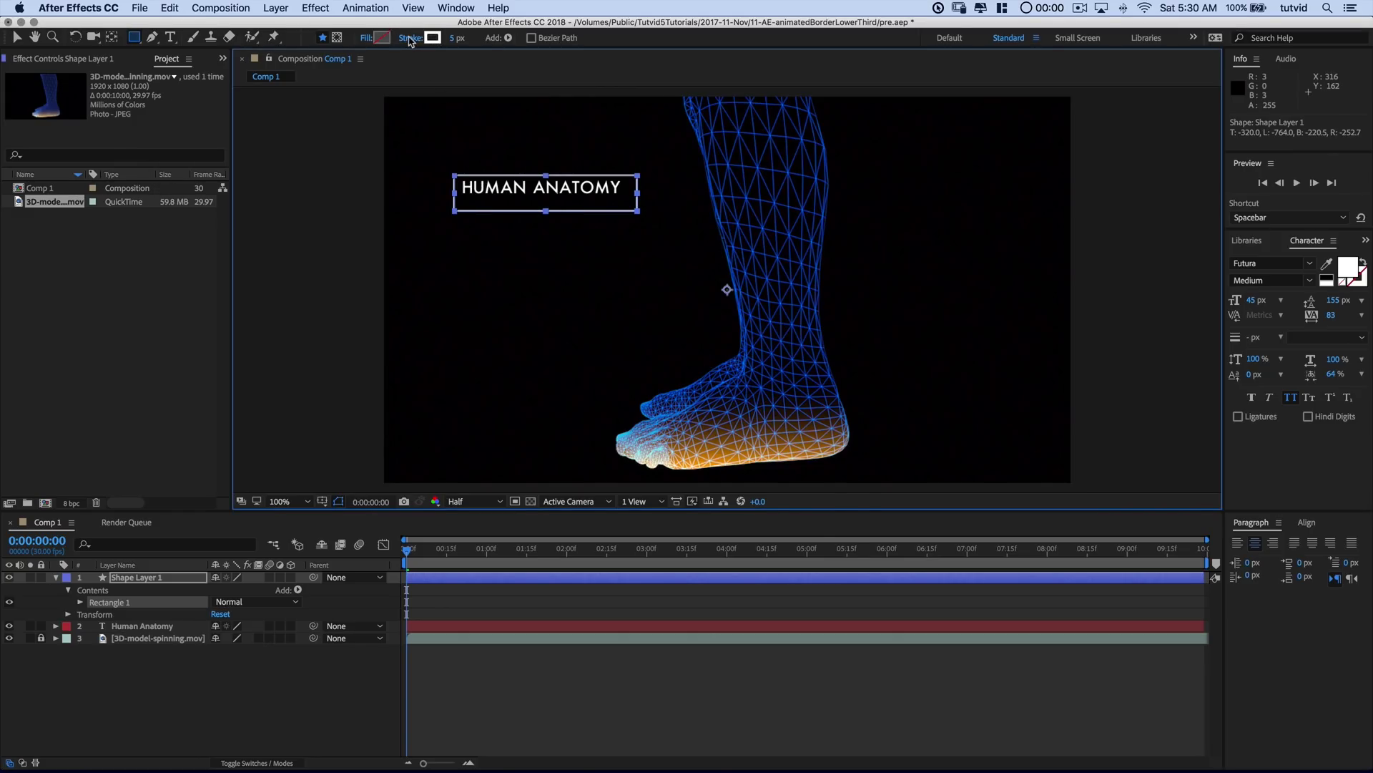
left_click(411, 38)
left_click_drag(906, 458, 525, 281)
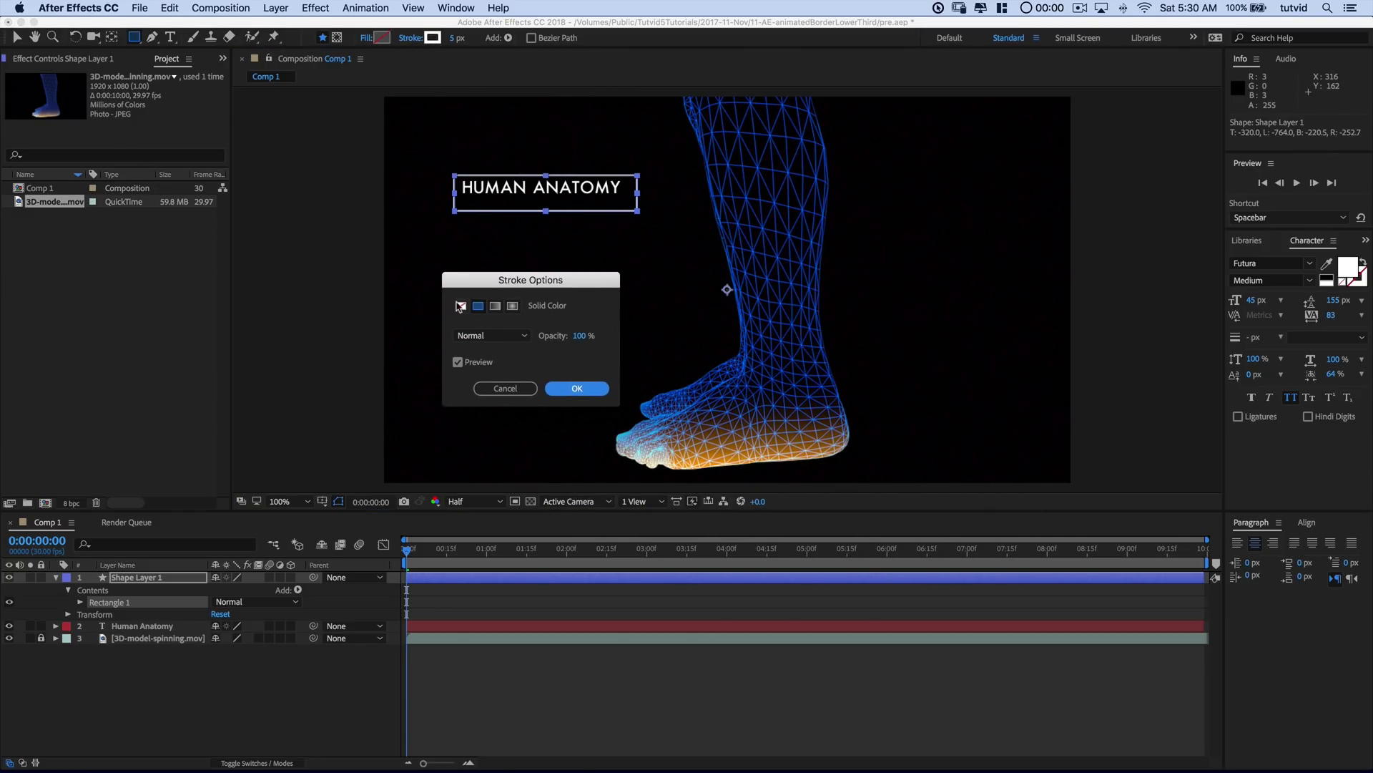
left_click(460, 306)
left_click(596, 390)
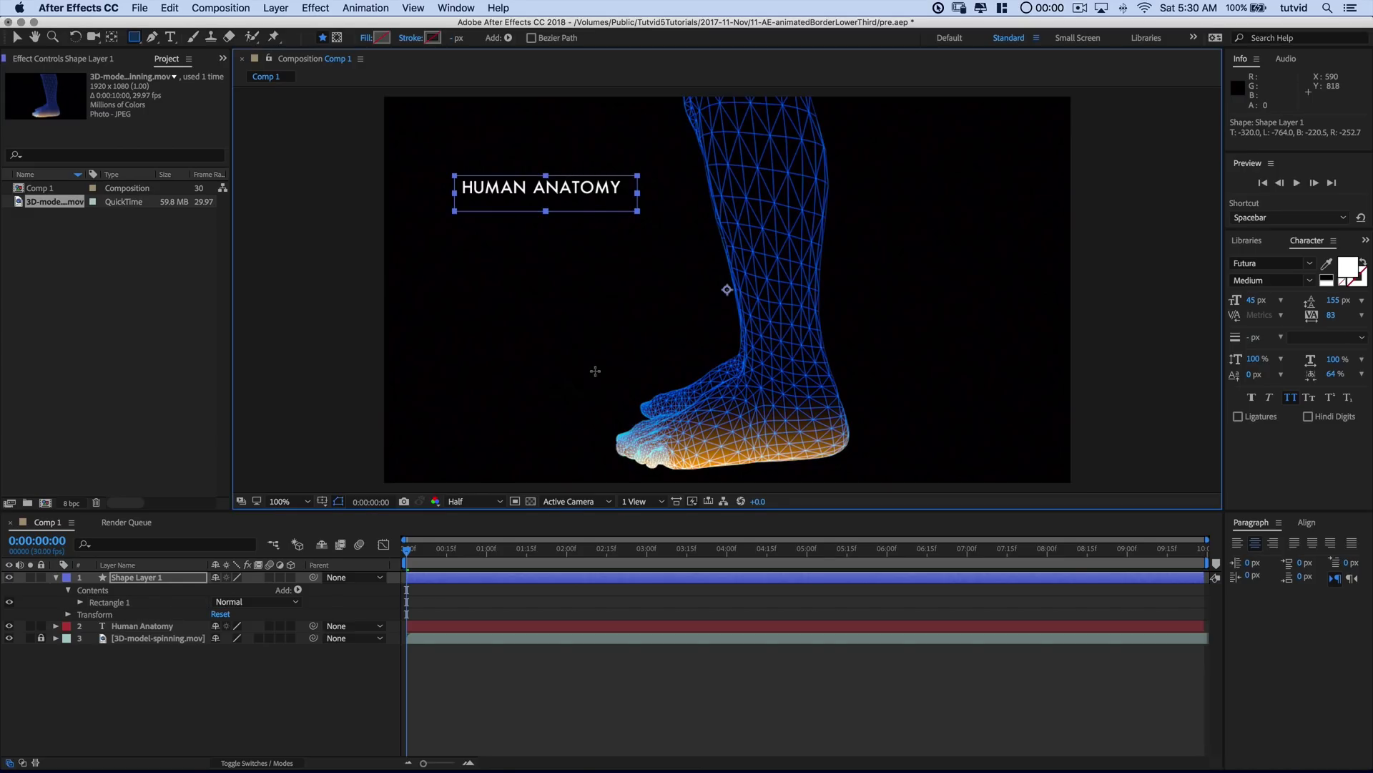
Fill the rectangle with blue 3383DE sampled from the model.
left_click(382, 39)
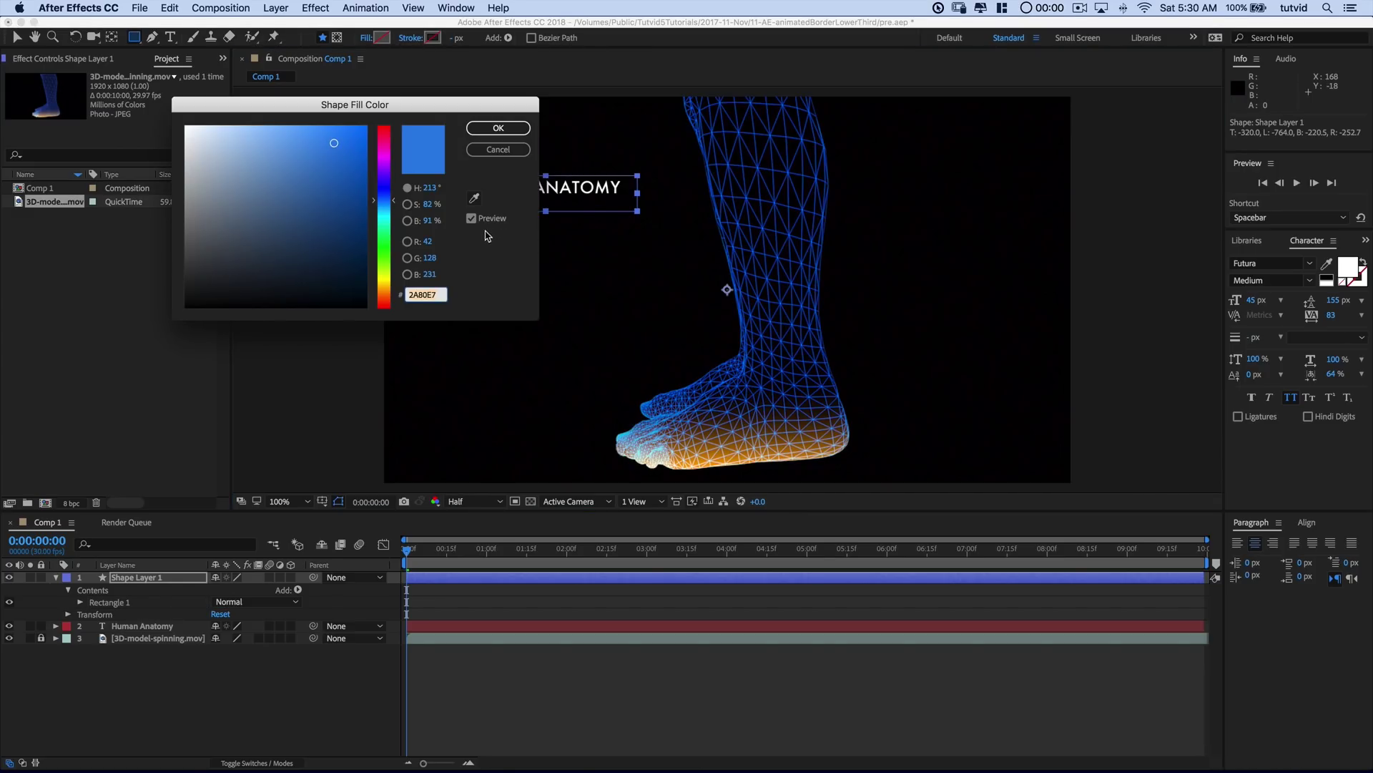
left_click(473, 197)
left_click(477, 199)
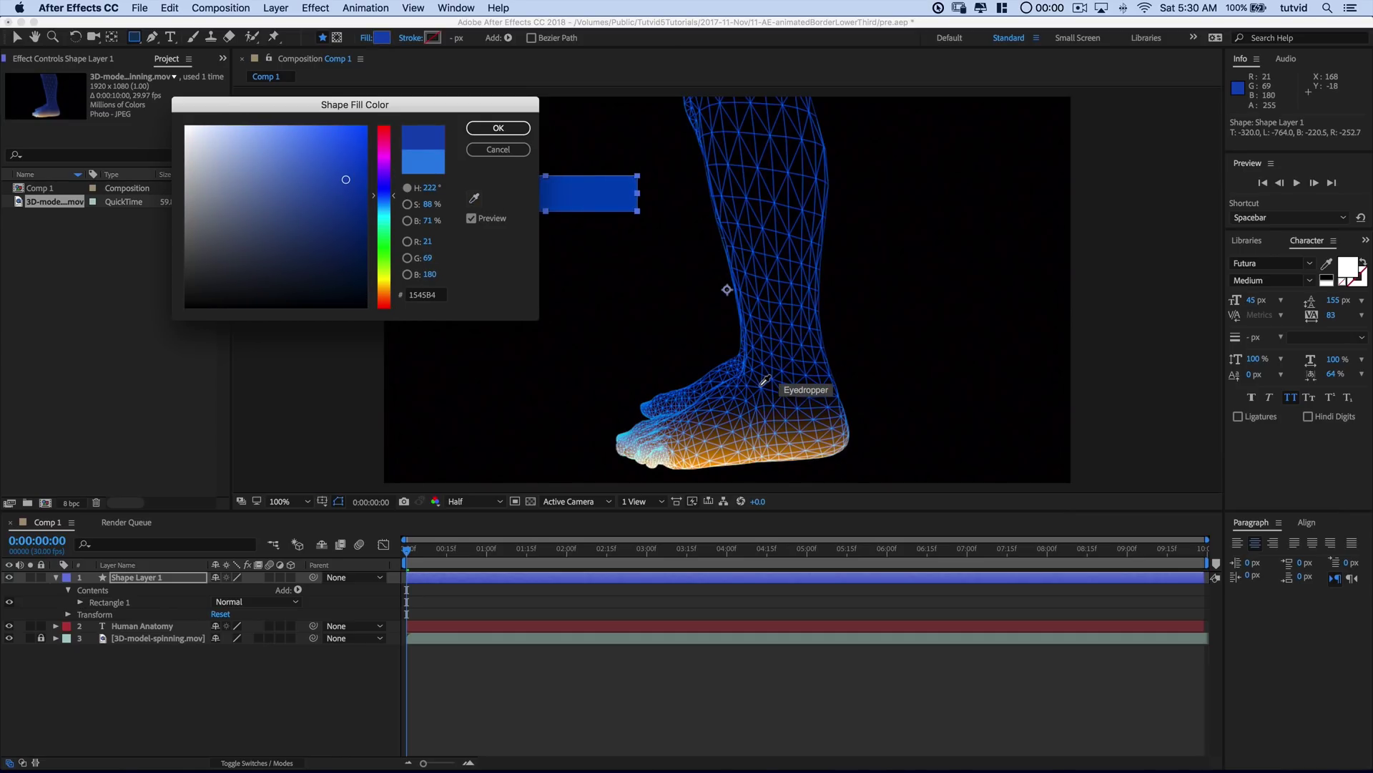
left_click(651, 399)
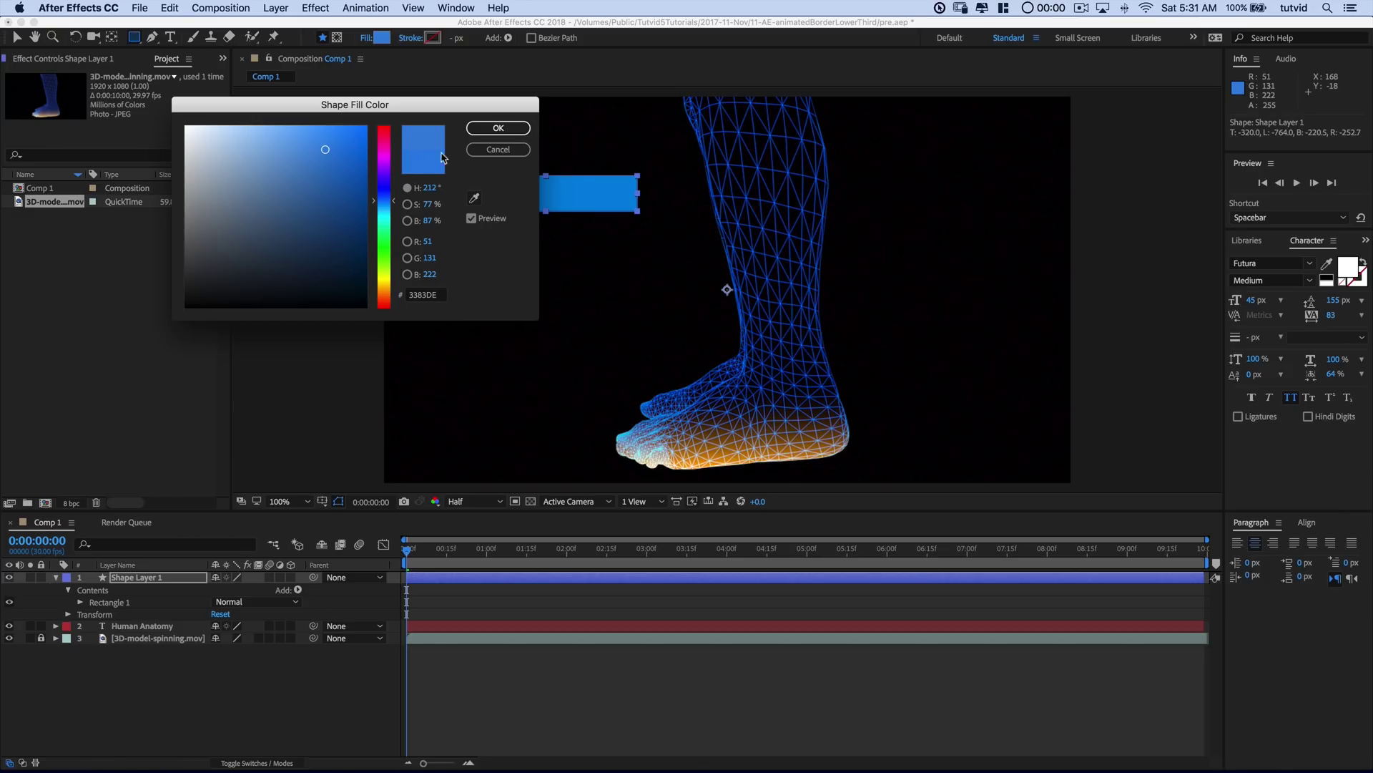
left_click(493, 129)
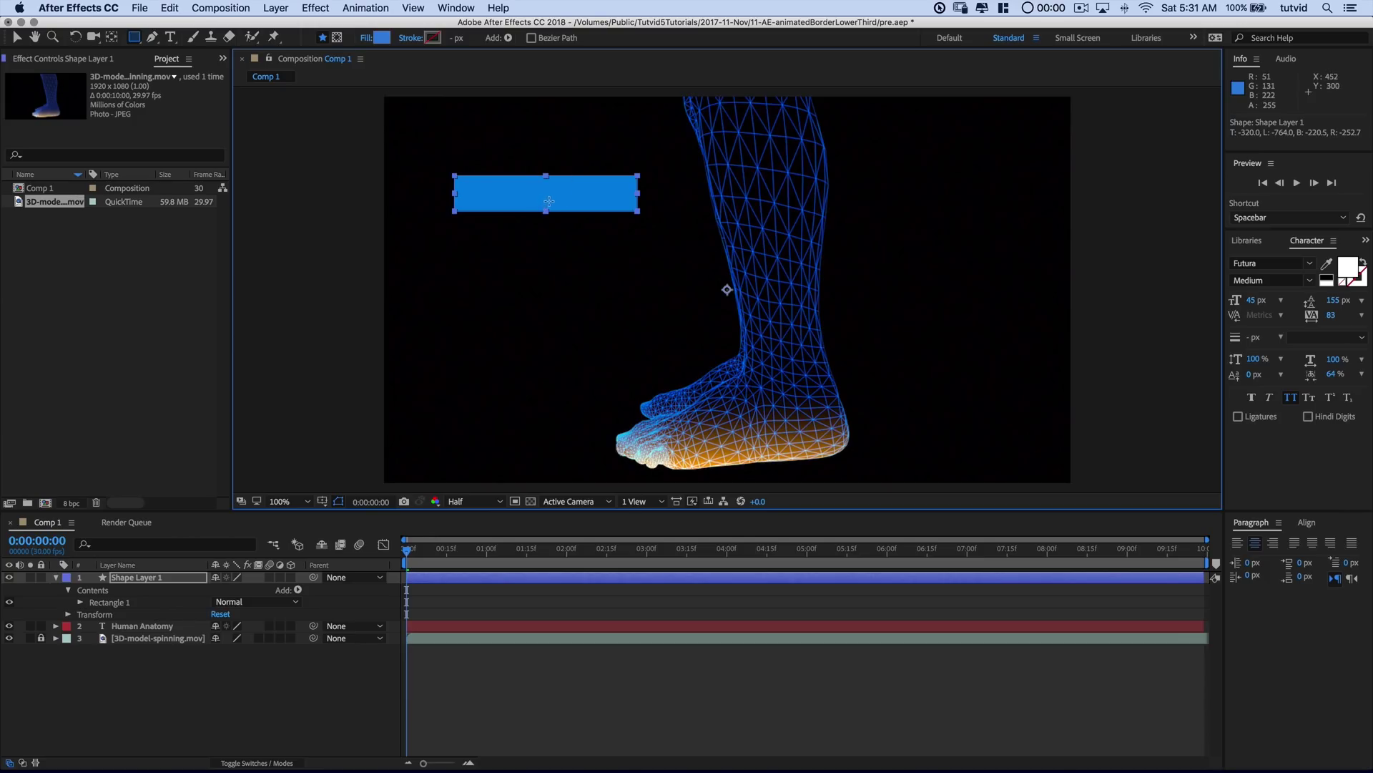
Move Shape Layer 1 below the Human Anatomy text layer and select both layers.
key("v")
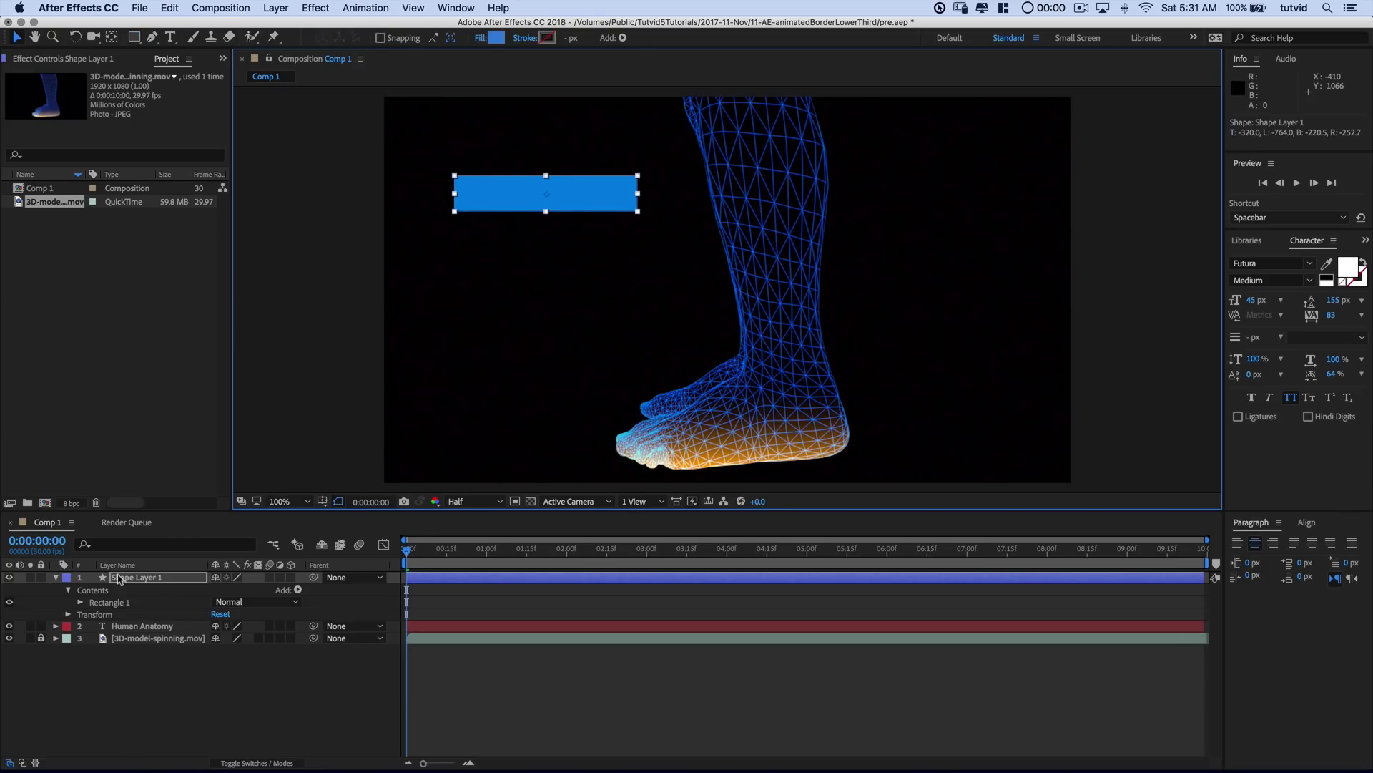
left_click(52, 579)
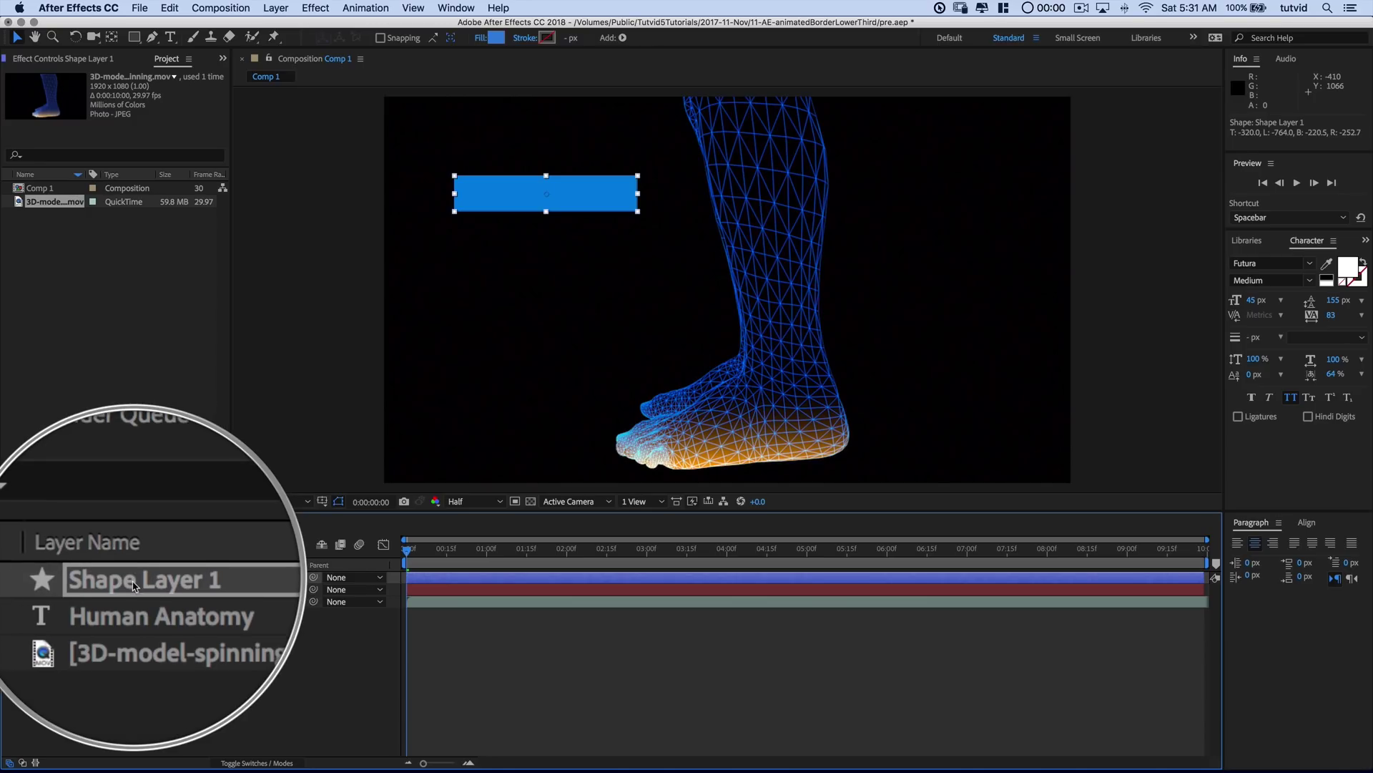
left_click_drag(133, 578, 131, 593)
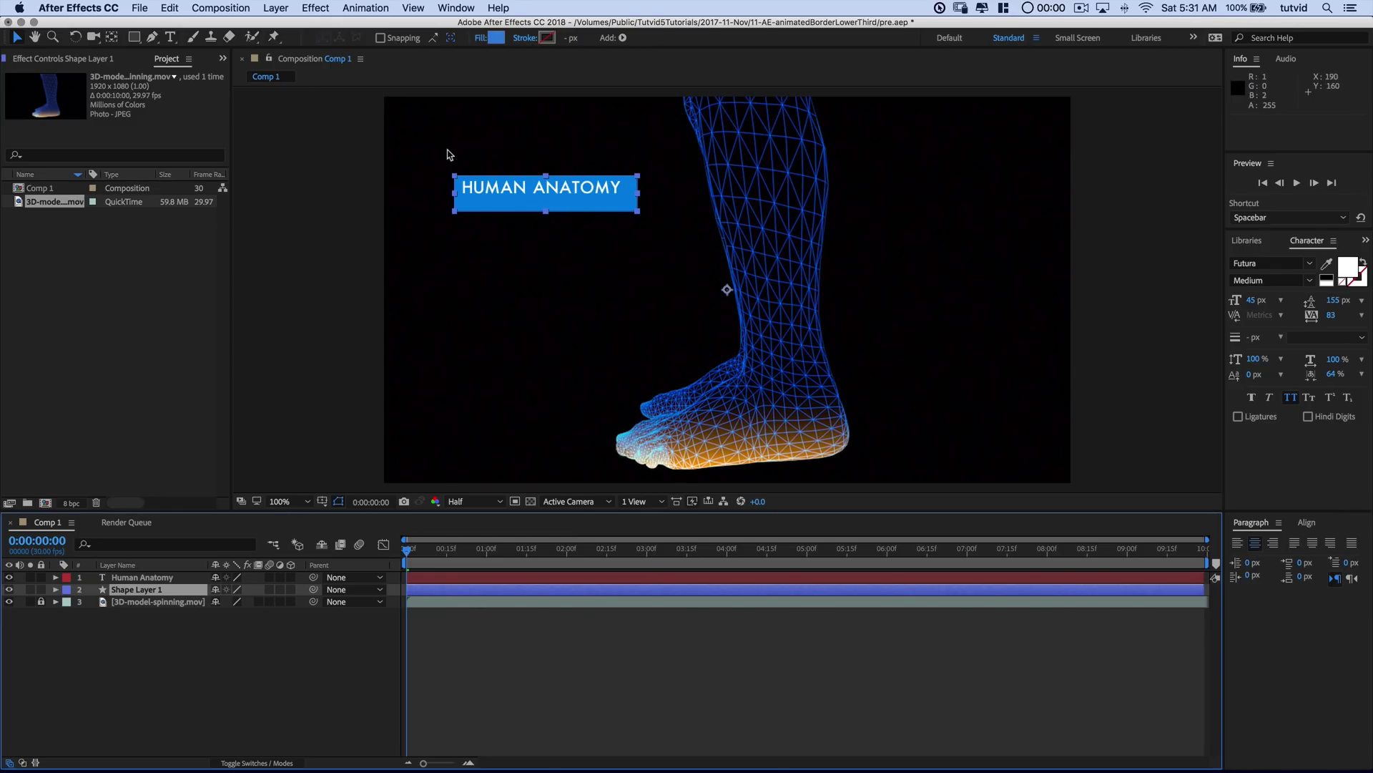
left_click_drag(426, 134, 665, 240)
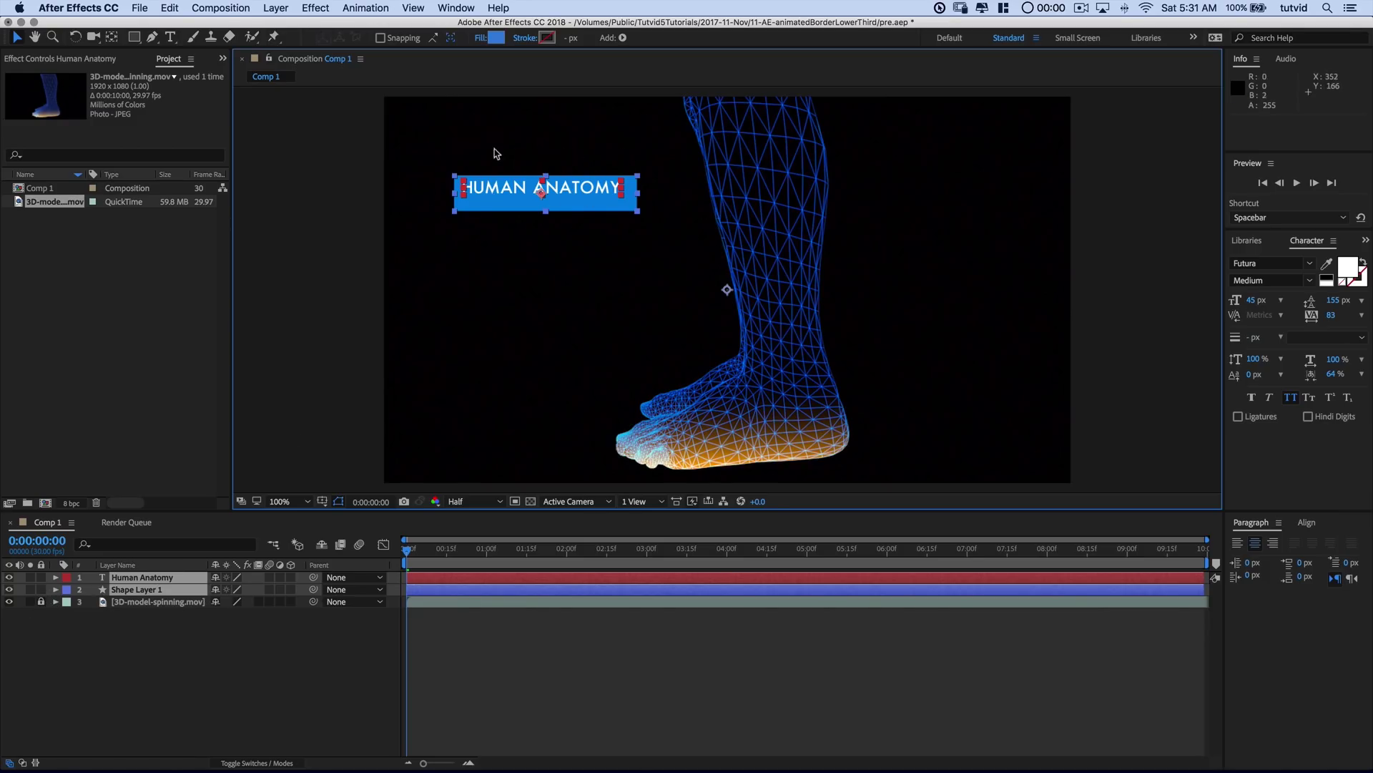
left_click_drag(431, 129, 672, 265)
Align the title to the box's horizontal and vertical centers, aligning to selection.
left_click(459, 9)
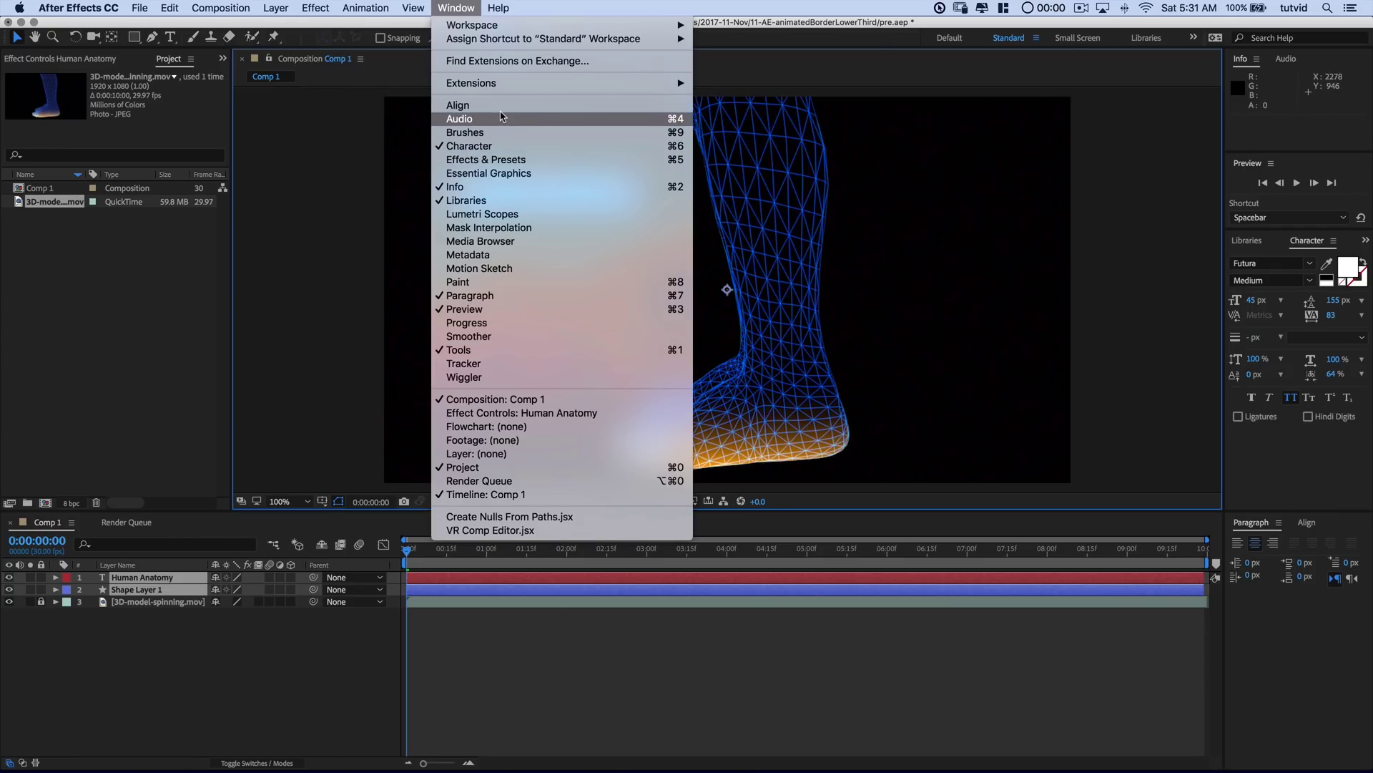
left_click(1307, 528)
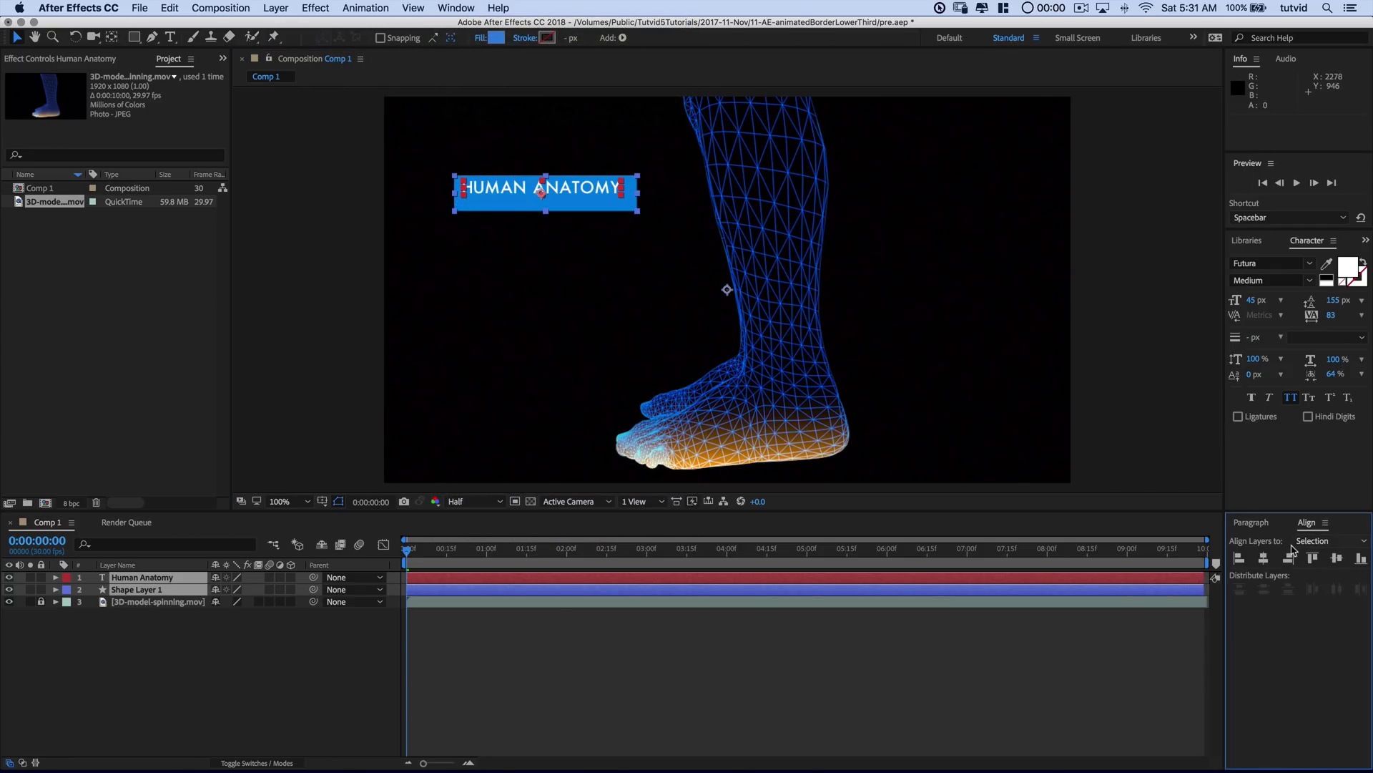
left_click(1311, 545)
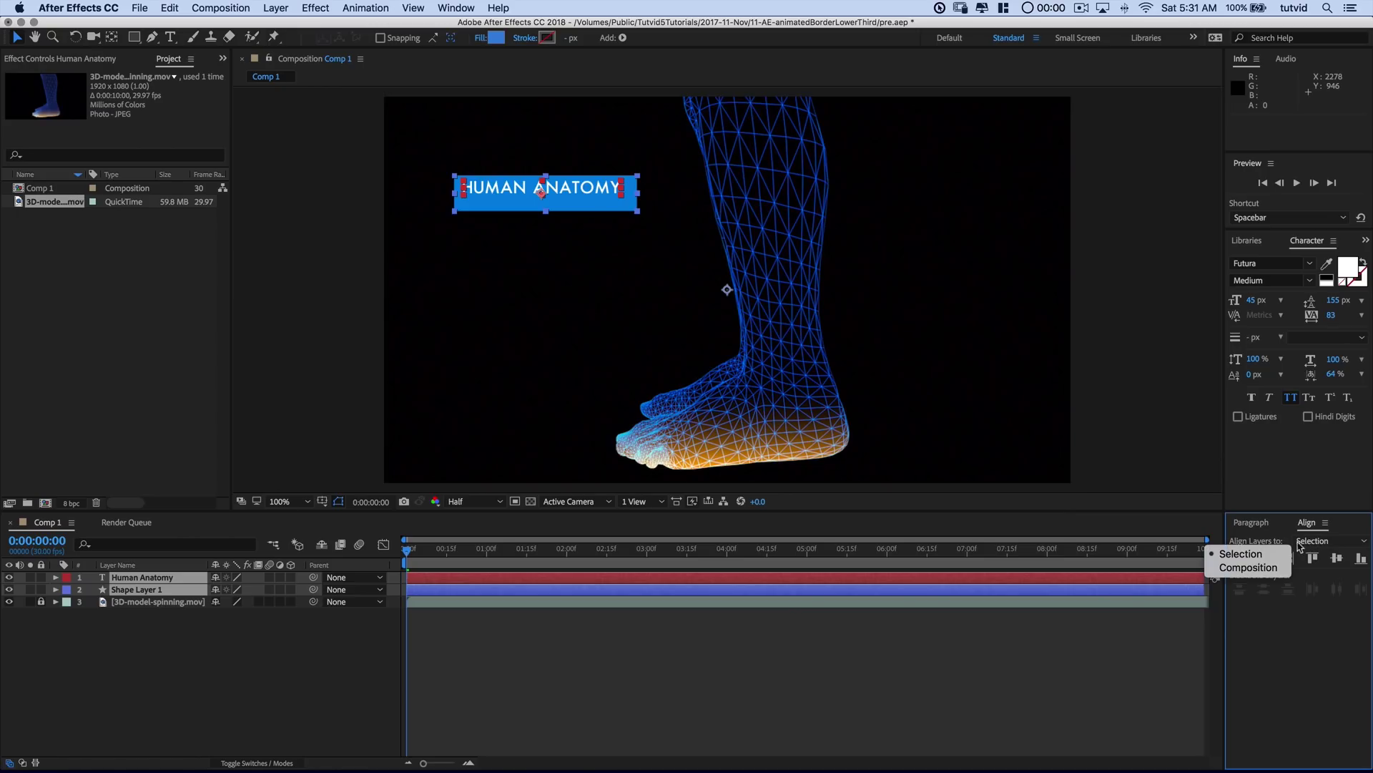
left_click(1248, 545)
left_click(1266, 559)
left_click(1342, 559)
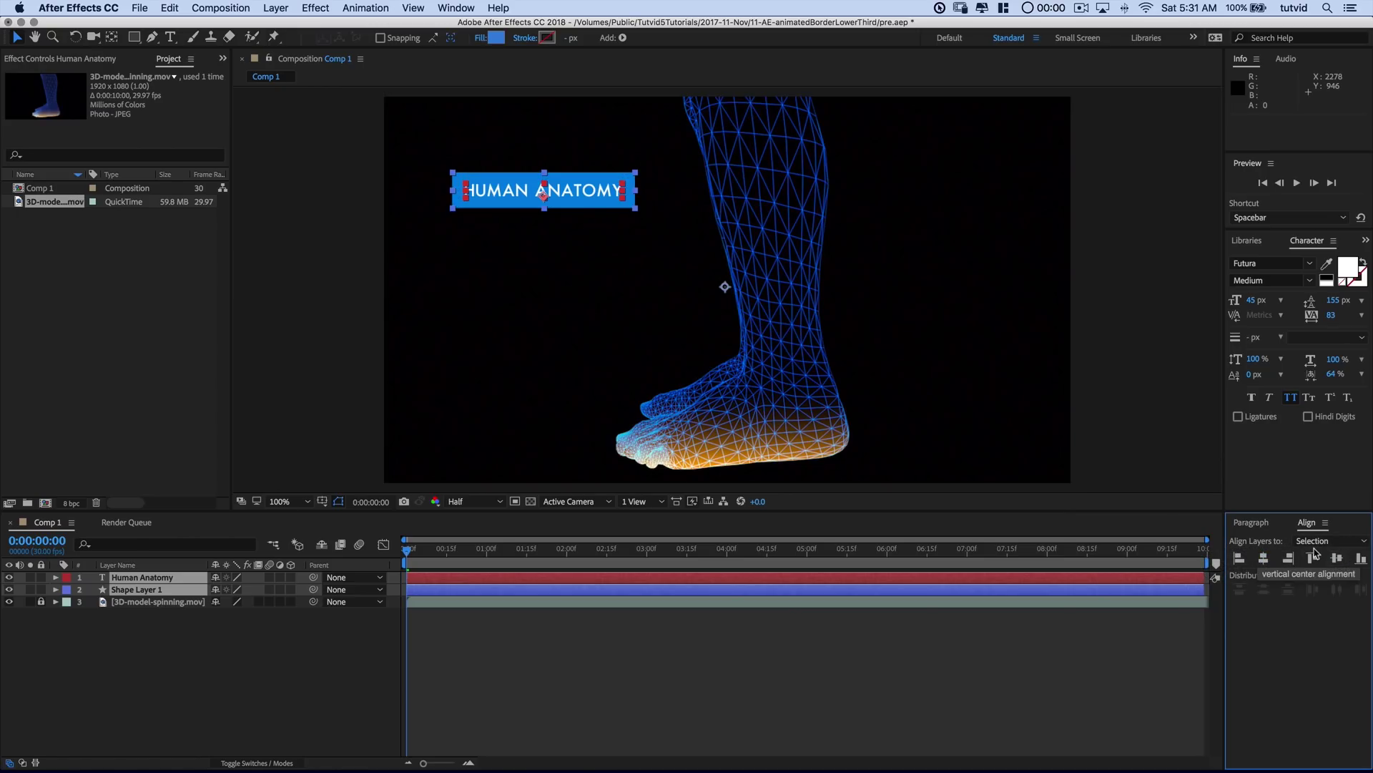
left_click(487, 282)
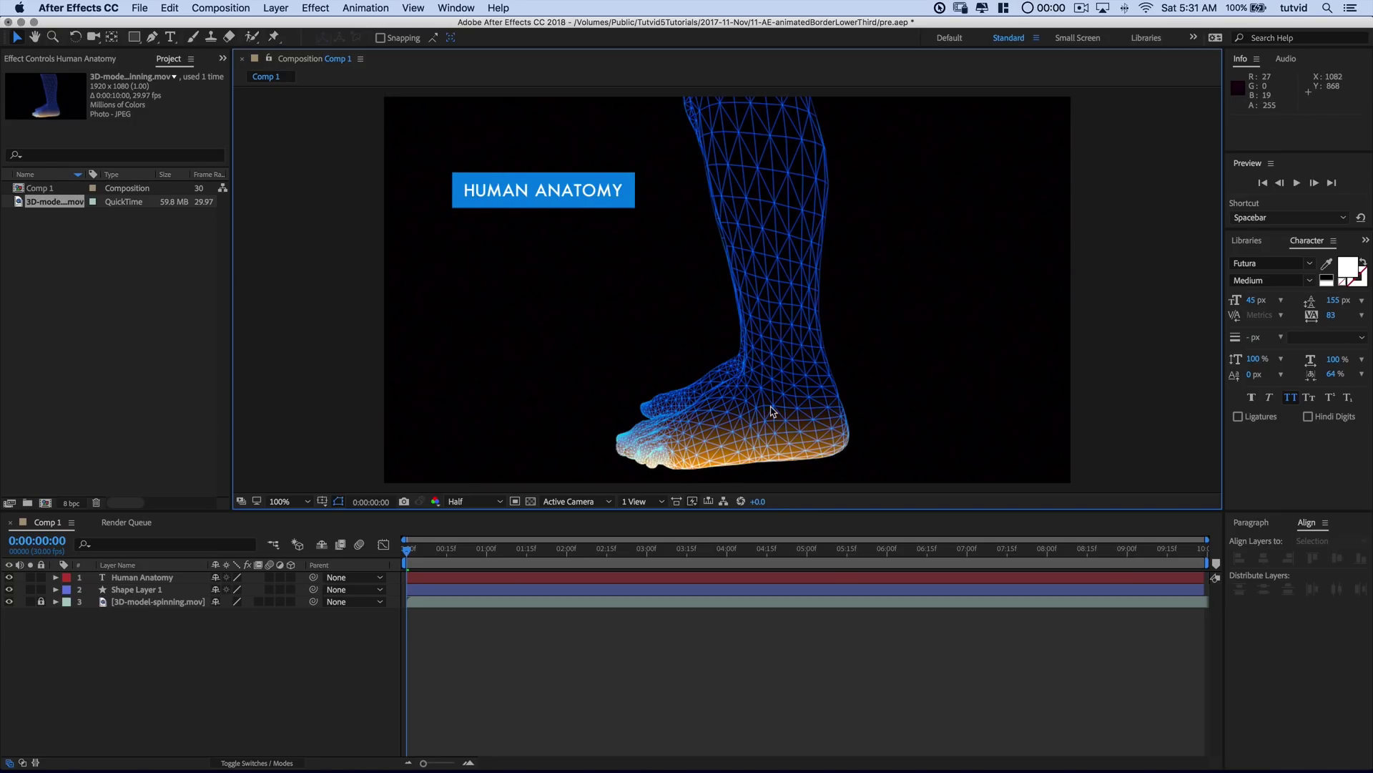
Rename Shape Layer 1's Rectangle 1 group to 'inner fill'.
left_click(56, 590)
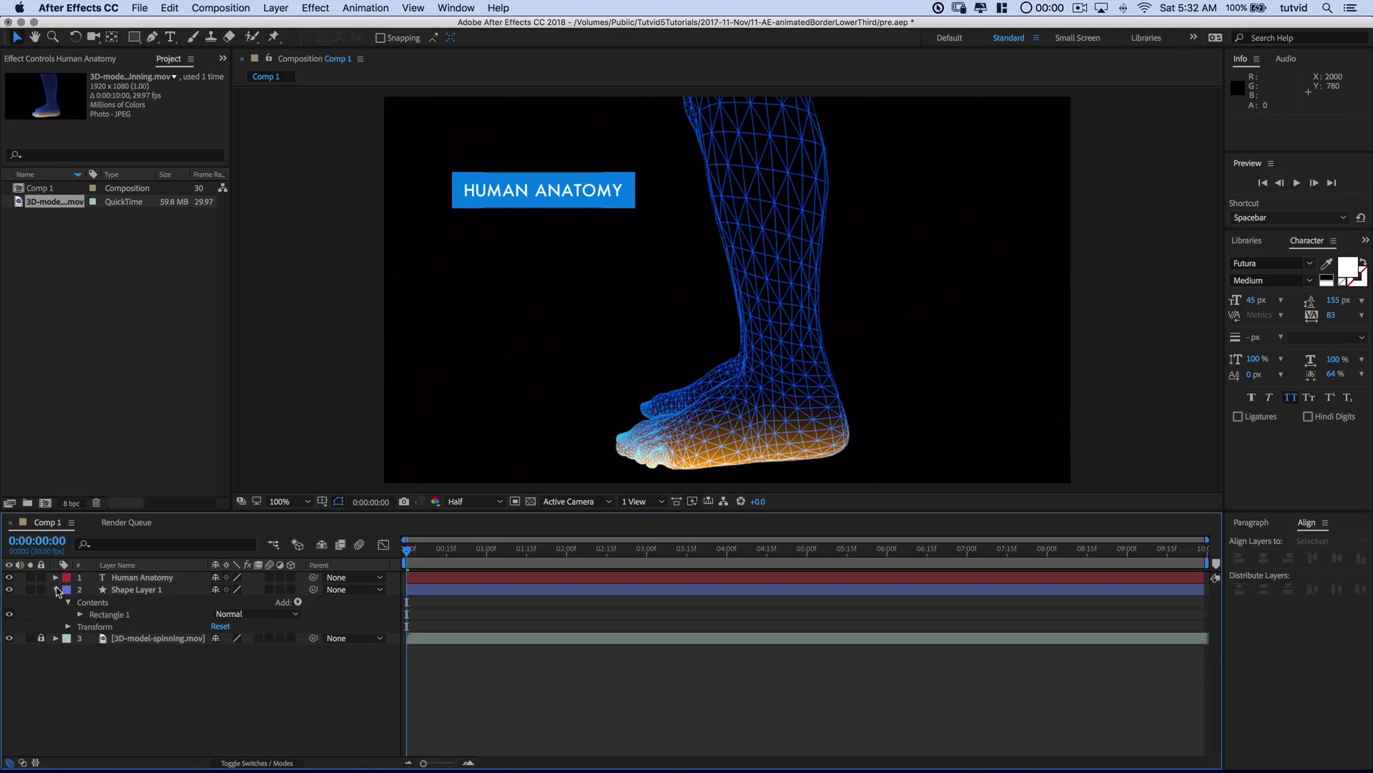
left_click(113, 615)
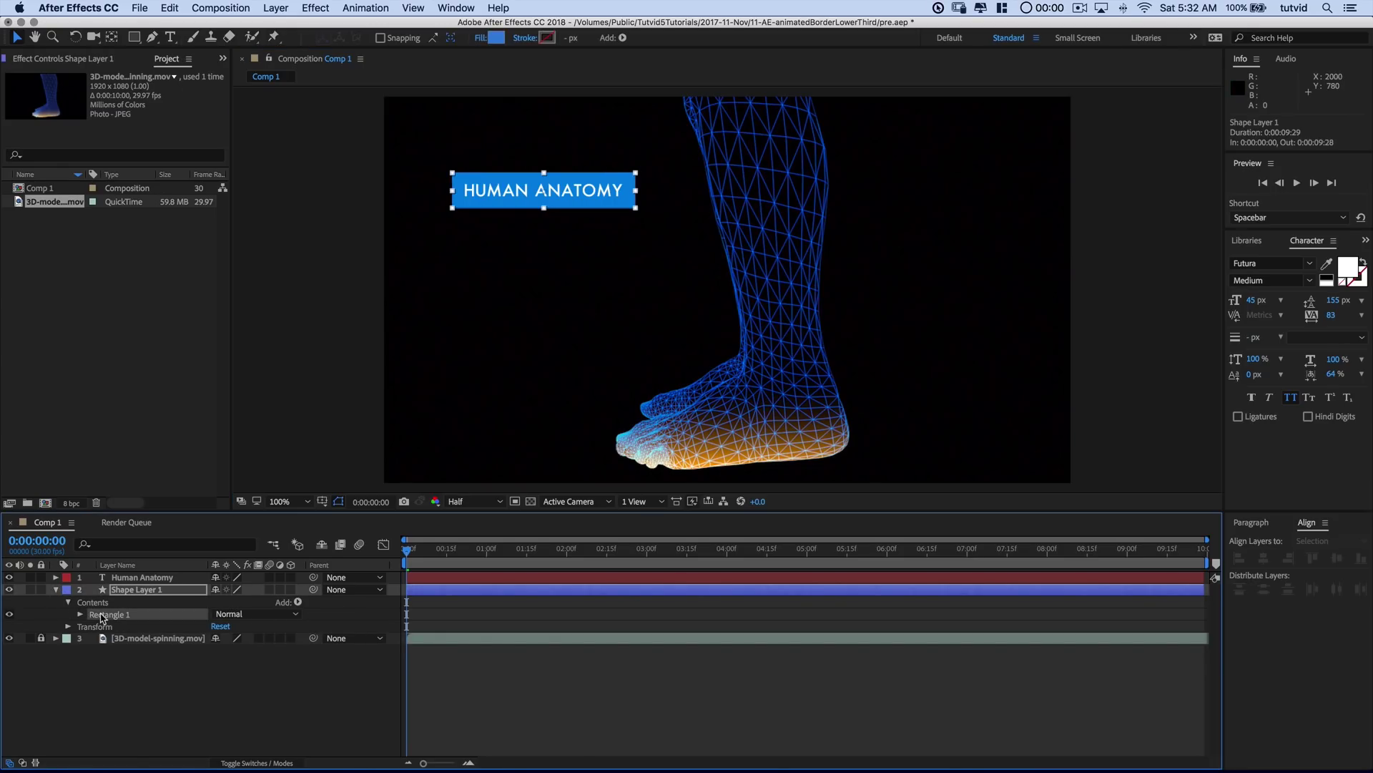
left_click(9, 614)
left_click(10, 614)
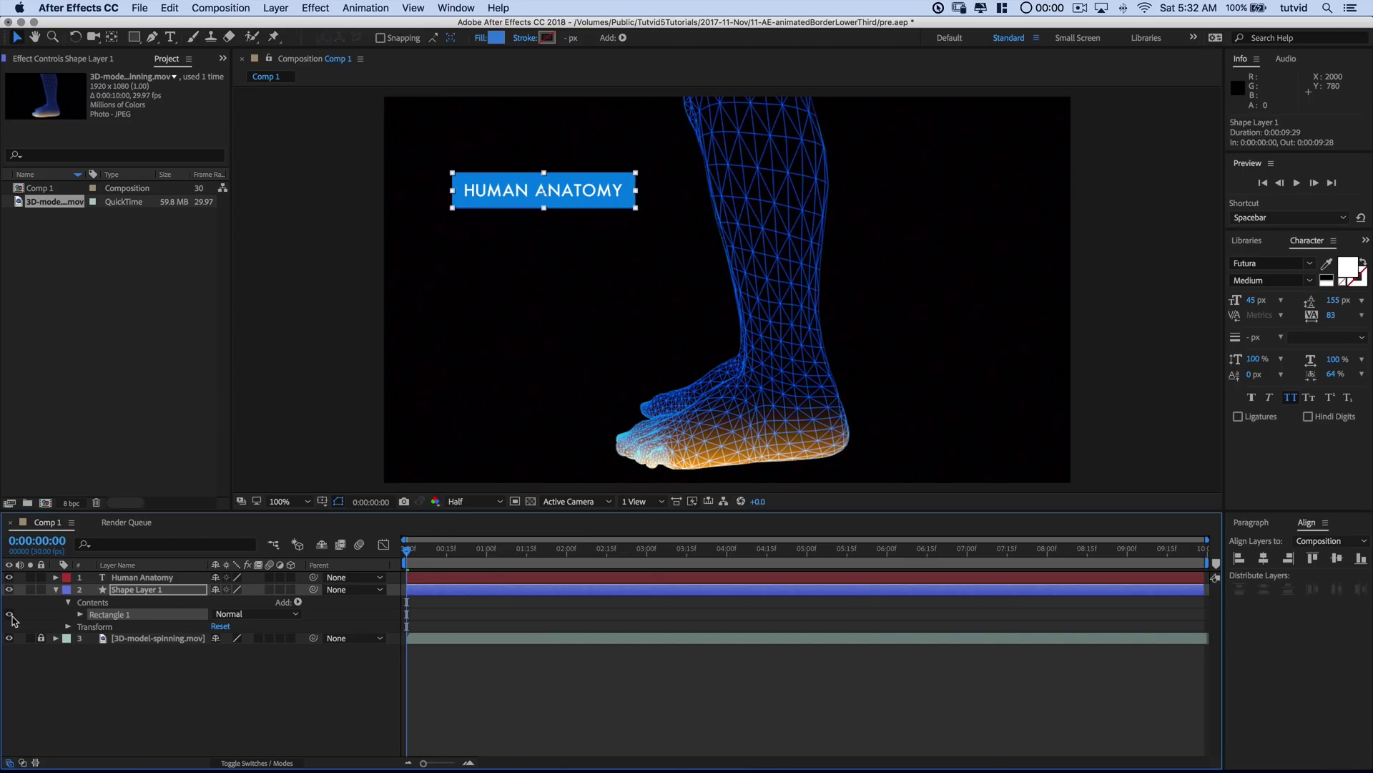
right_click(120, 616)
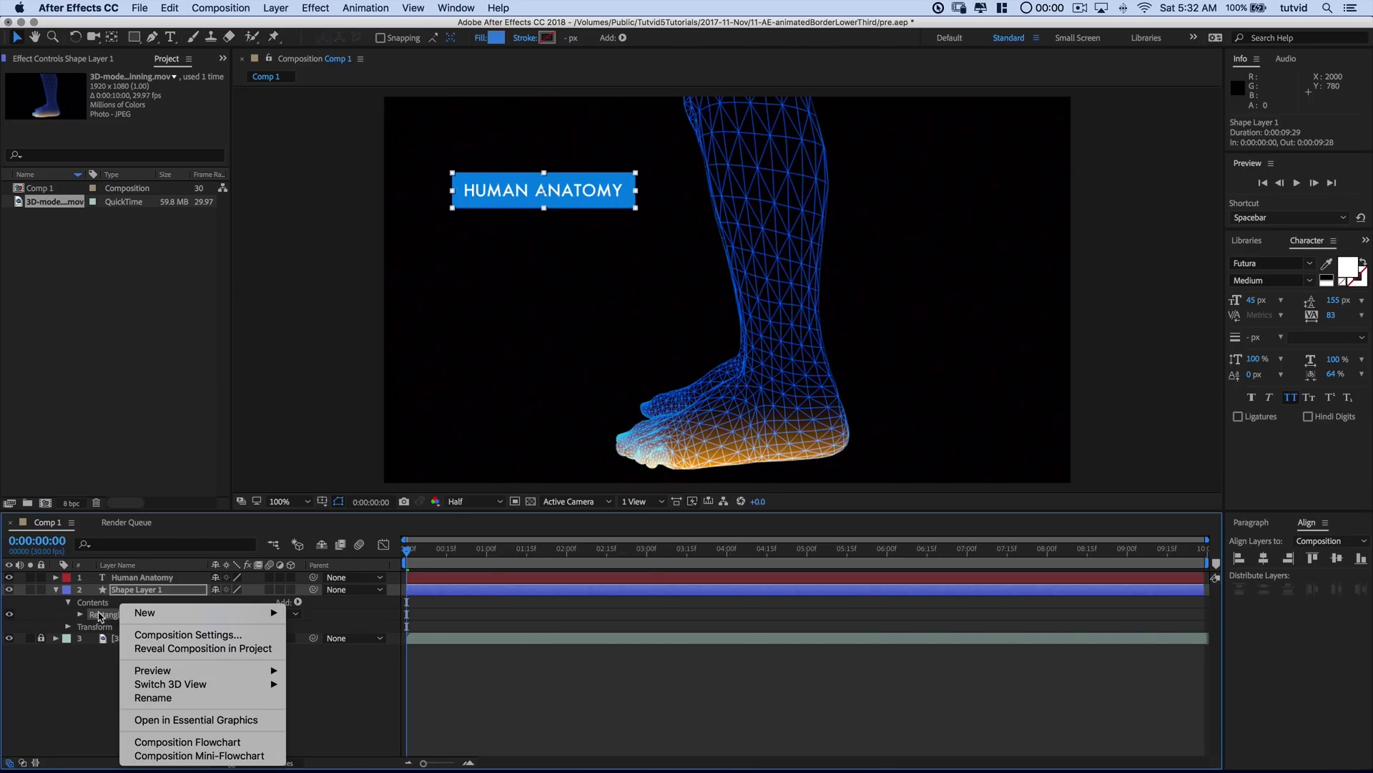
mouse_move(164, 607)
left_click(195, 698)
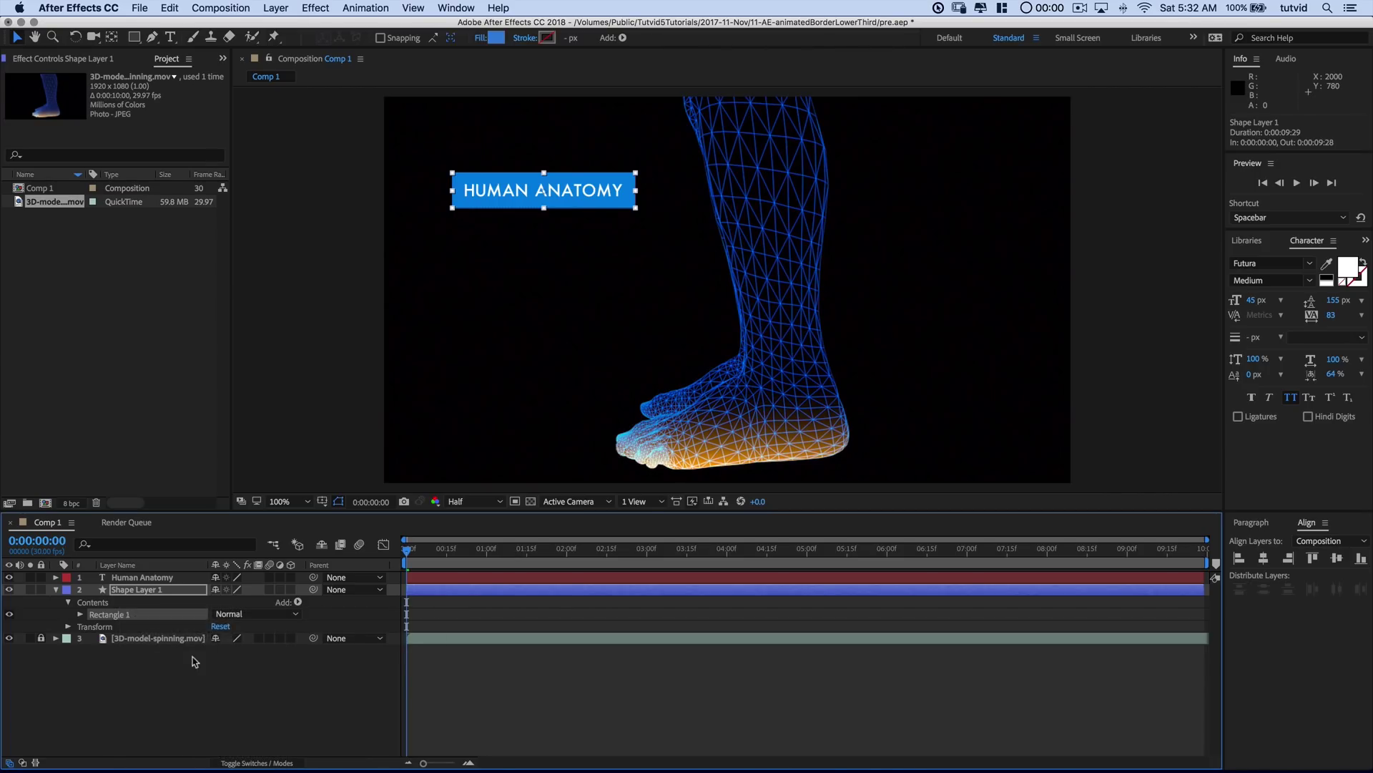
key("BackSpace")
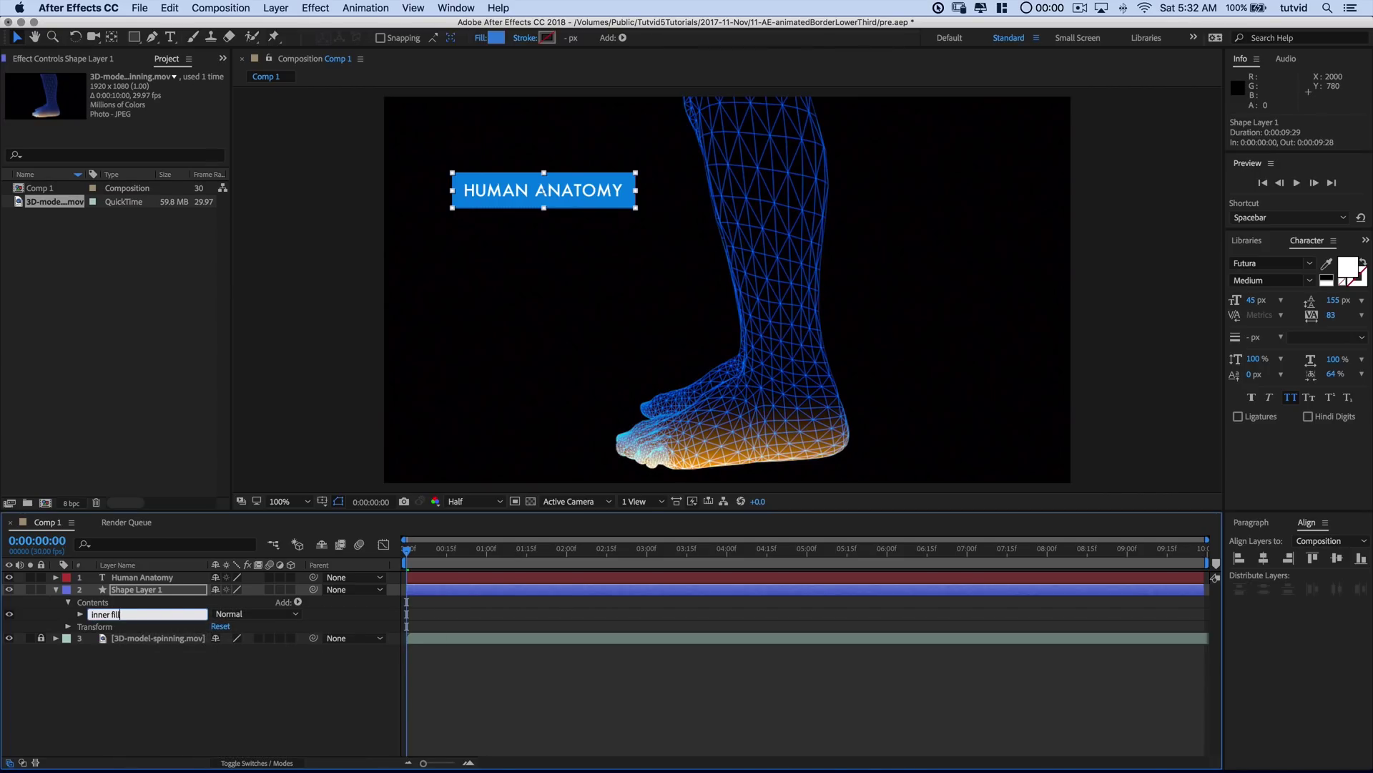
key("Return")
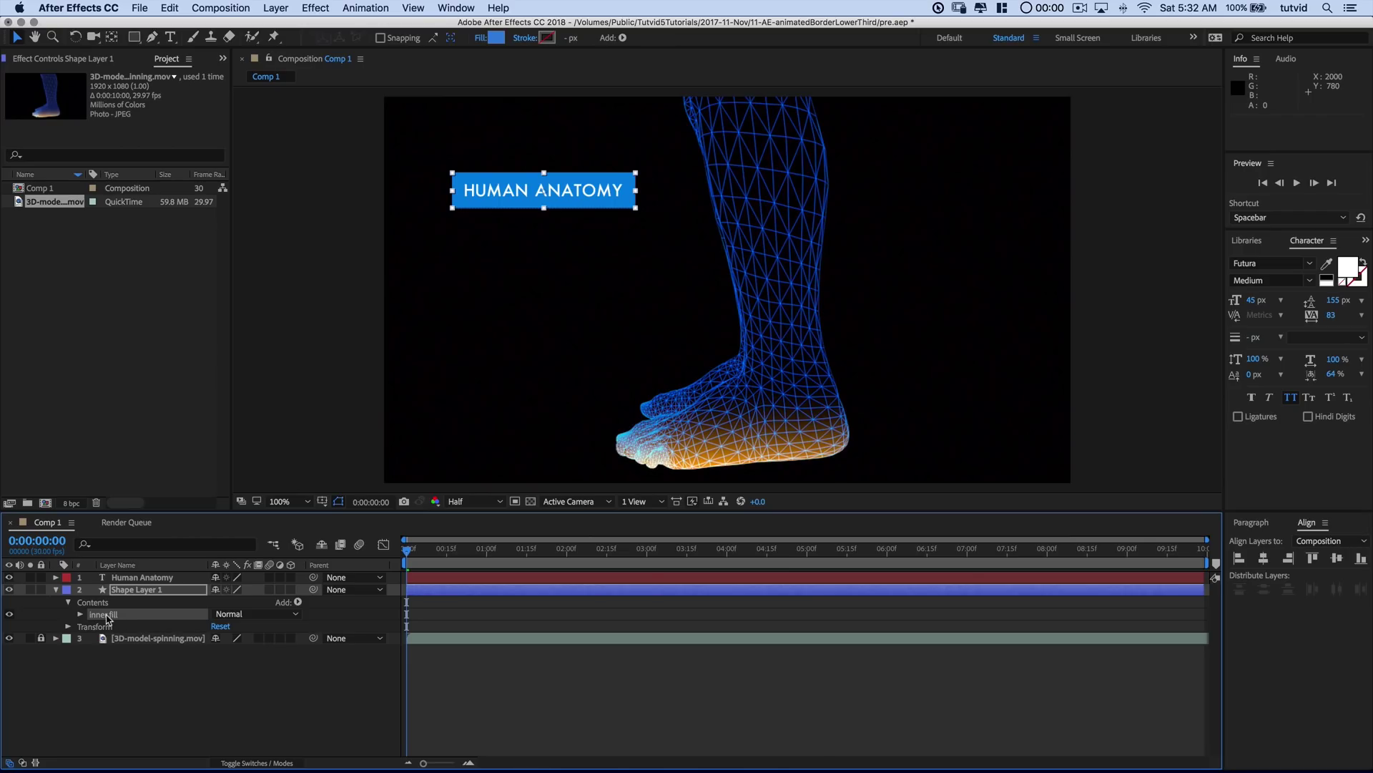
Duplicate the inner fill group and name the copy 'outer stroke'.
key("super+d")
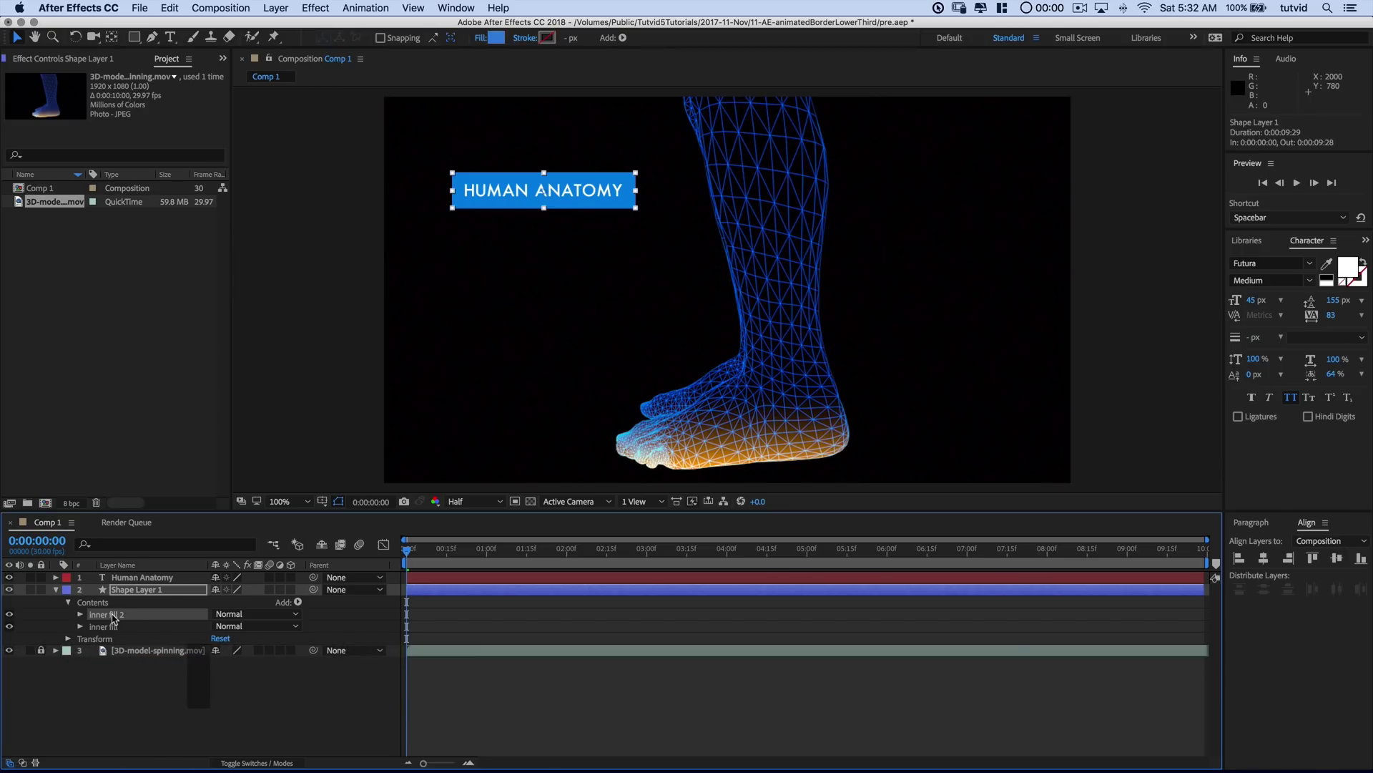
right_click(120, 615)
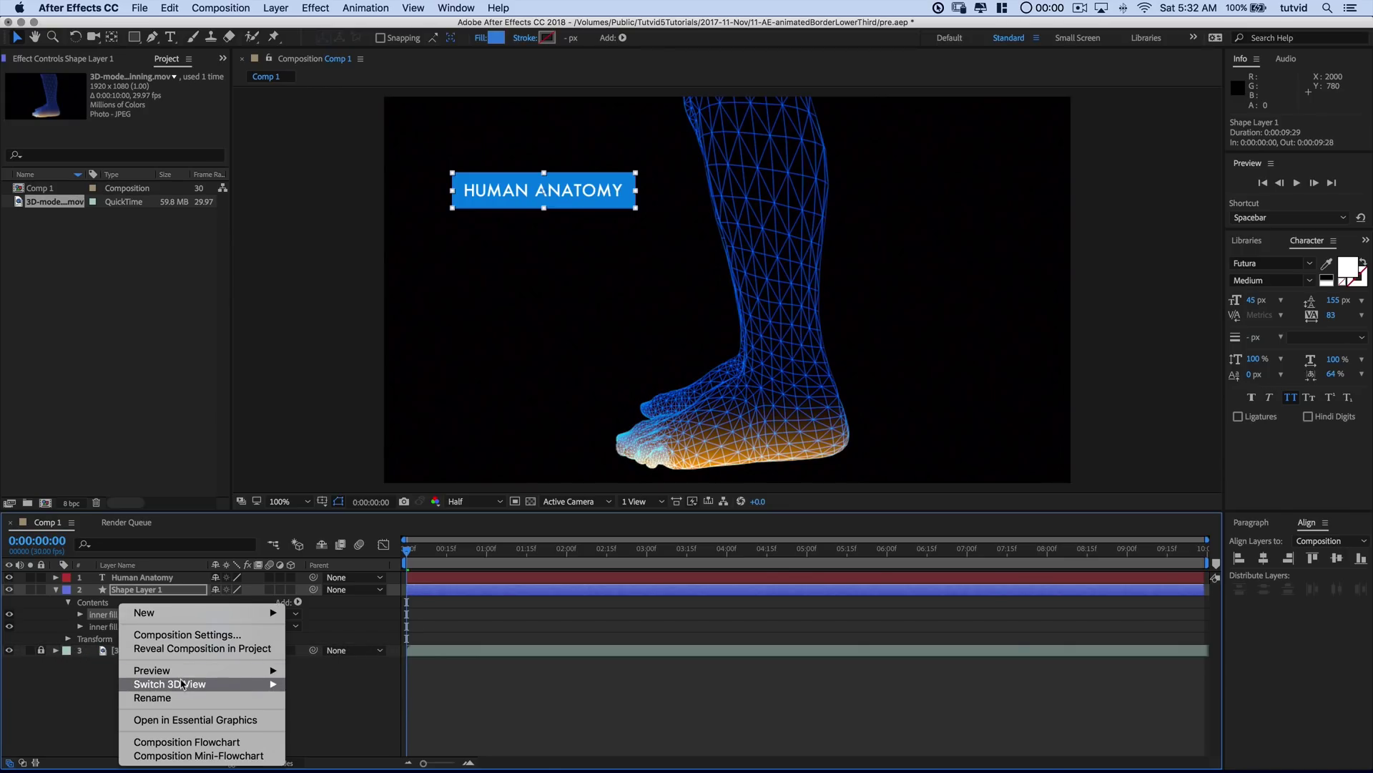
left_click(106, 621)
type("ou")
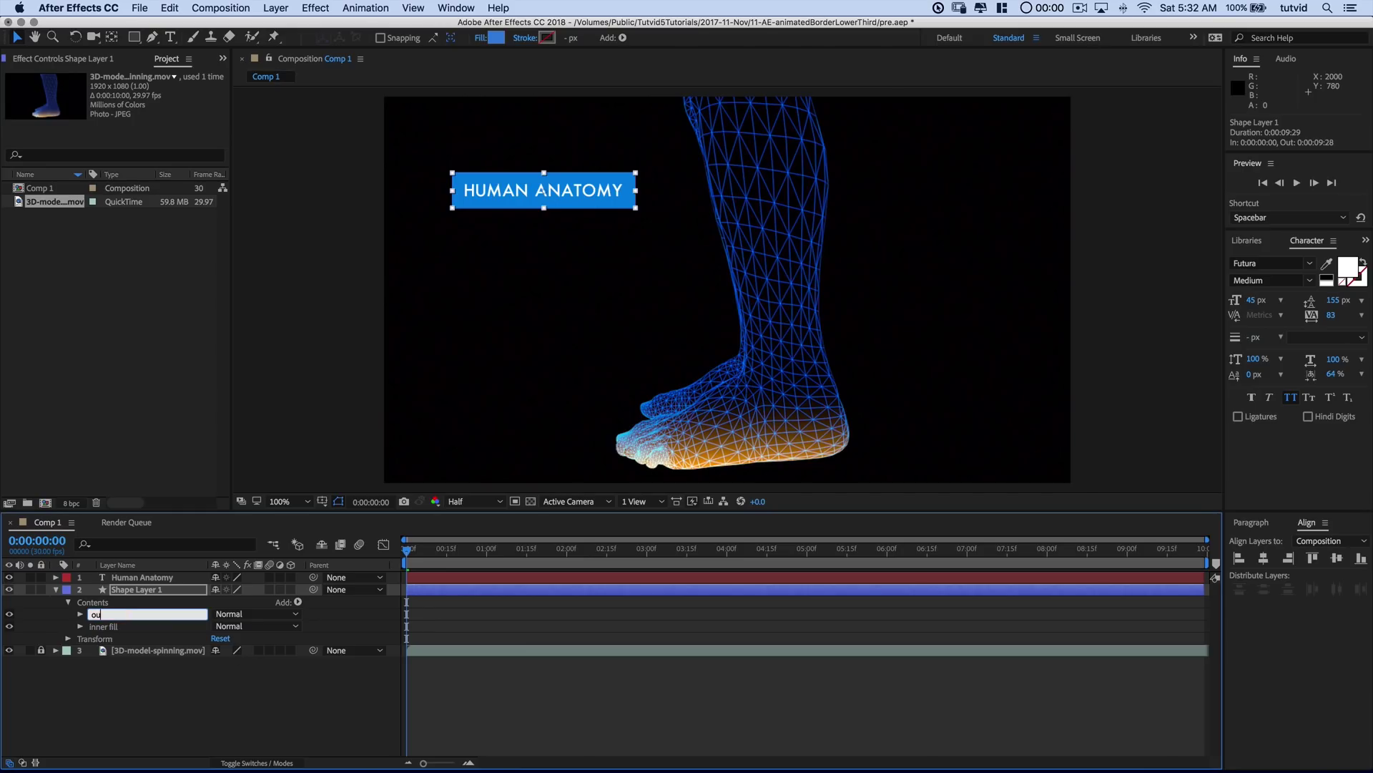
type("ter stroke")
key("Return")
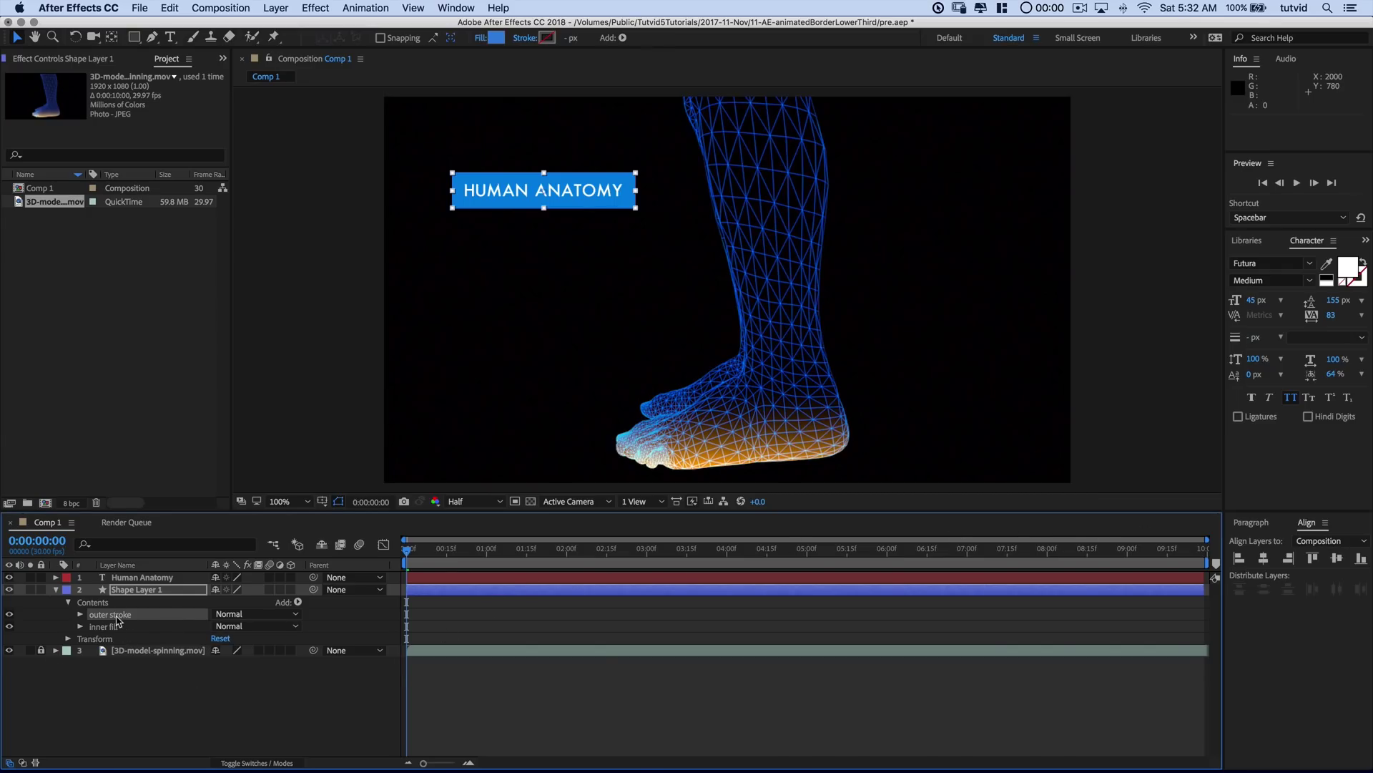
Turn on the outer stroke group's white Stroke 1 and set its width to 5 px.
left_click(81, 614)
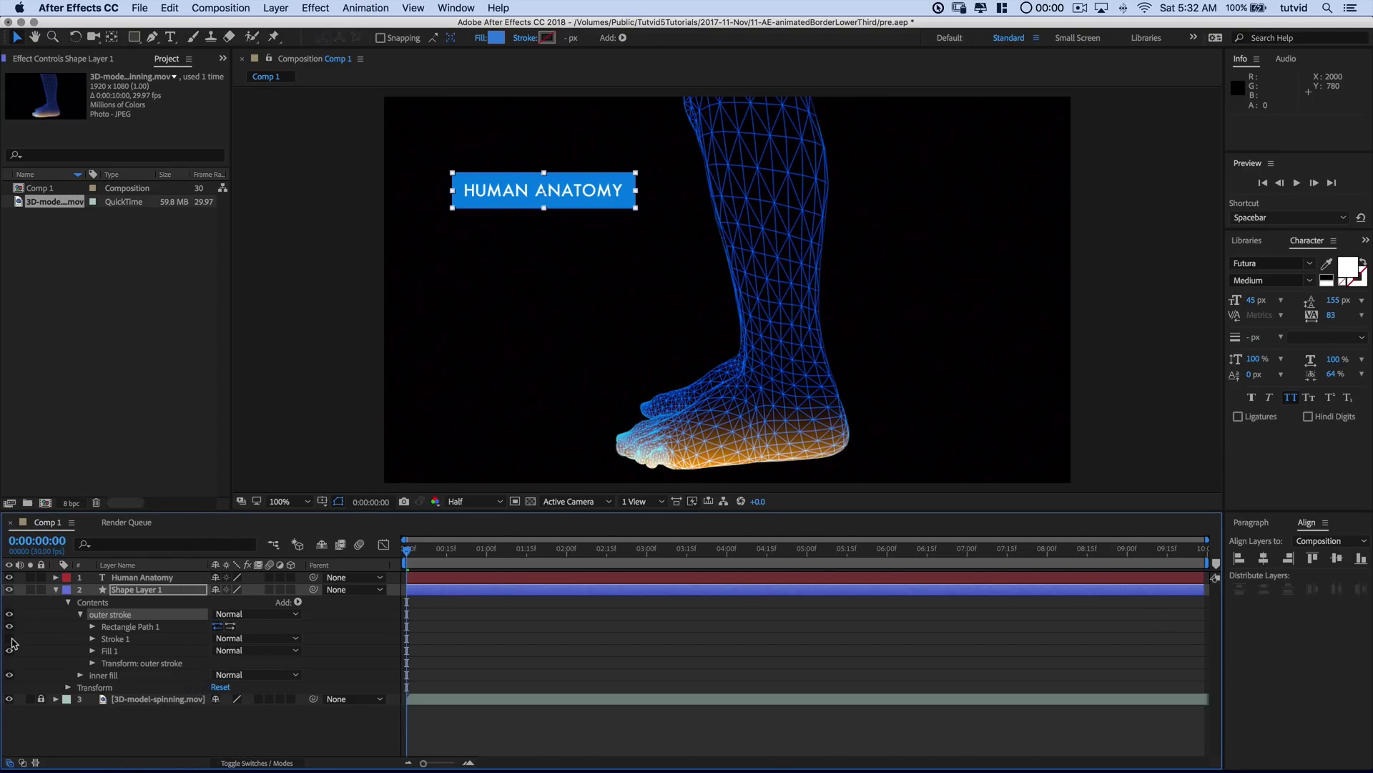
left_click(10, 638)
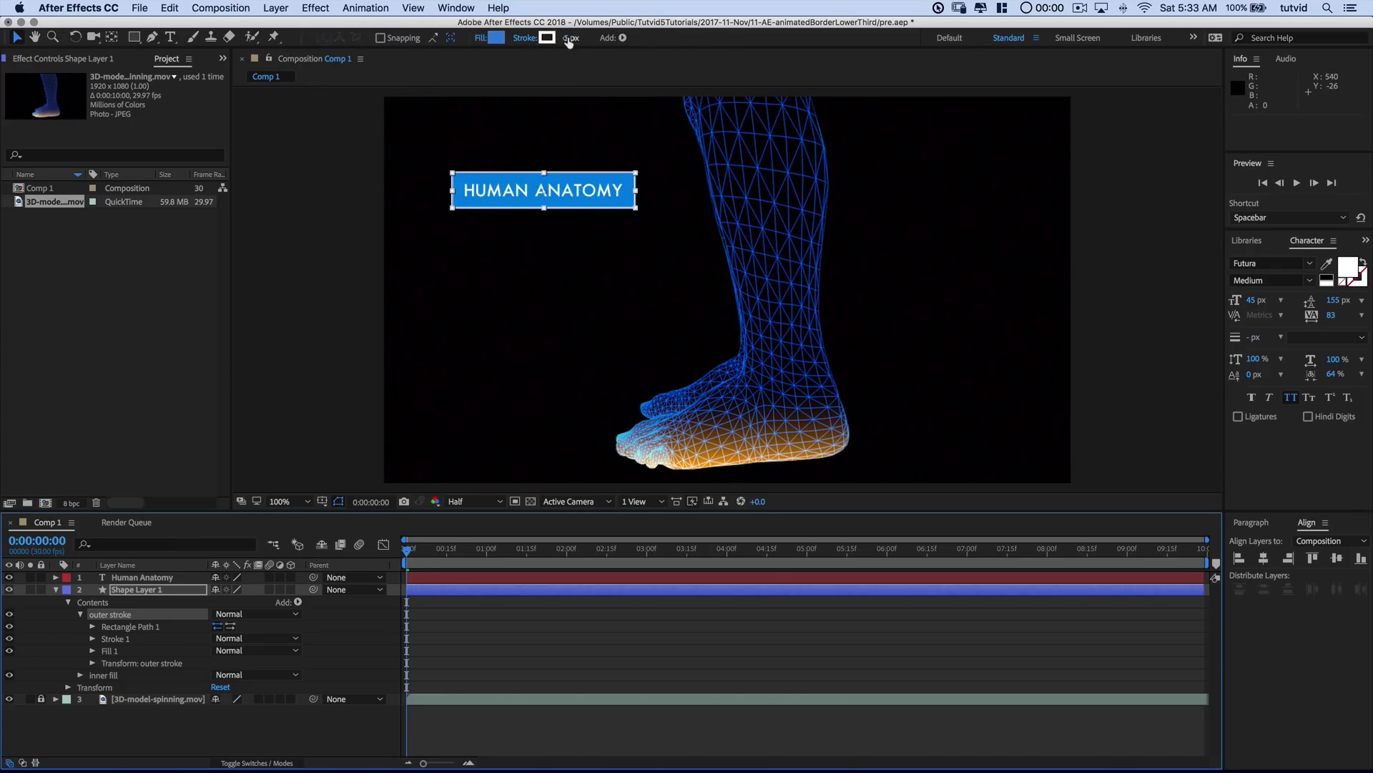
left_click_drag(567, 38, 607, 38)
left_click(570, 38)
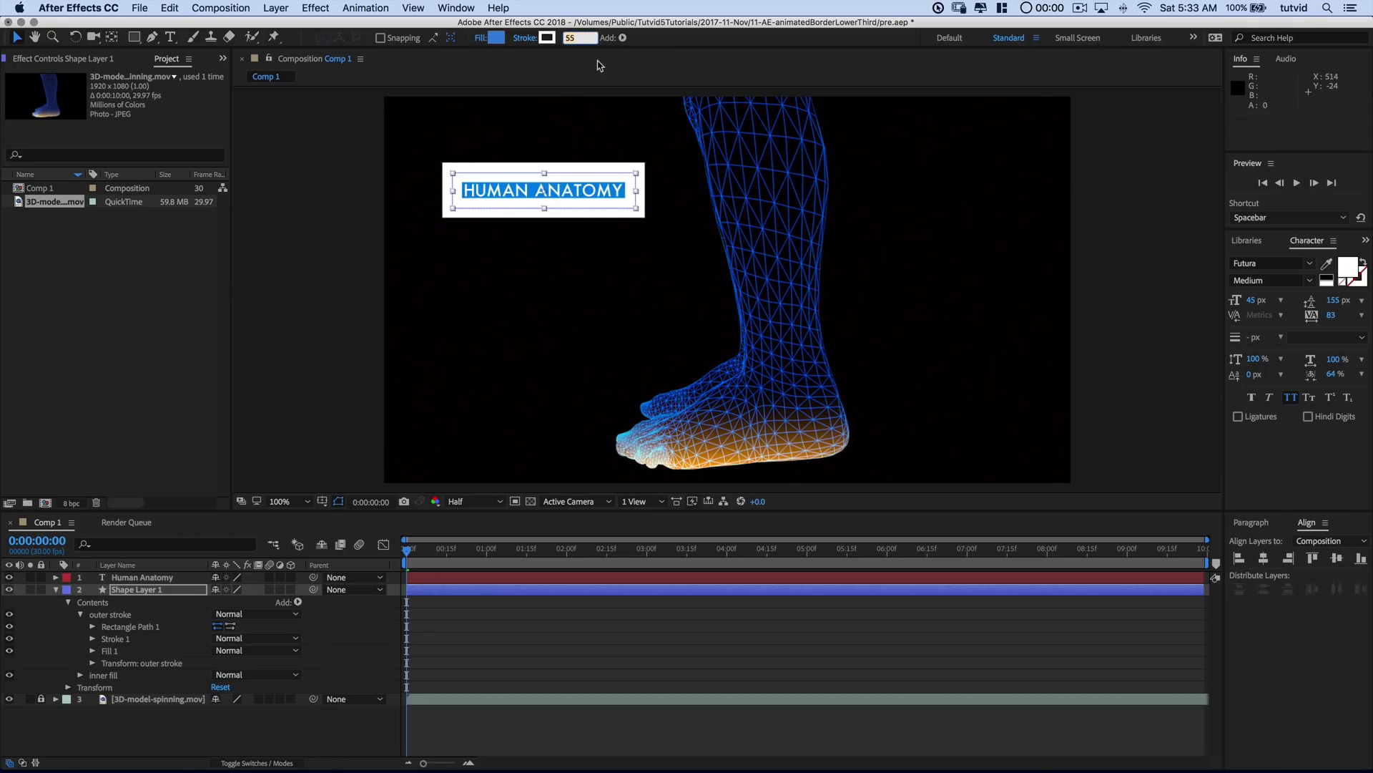
type("5")
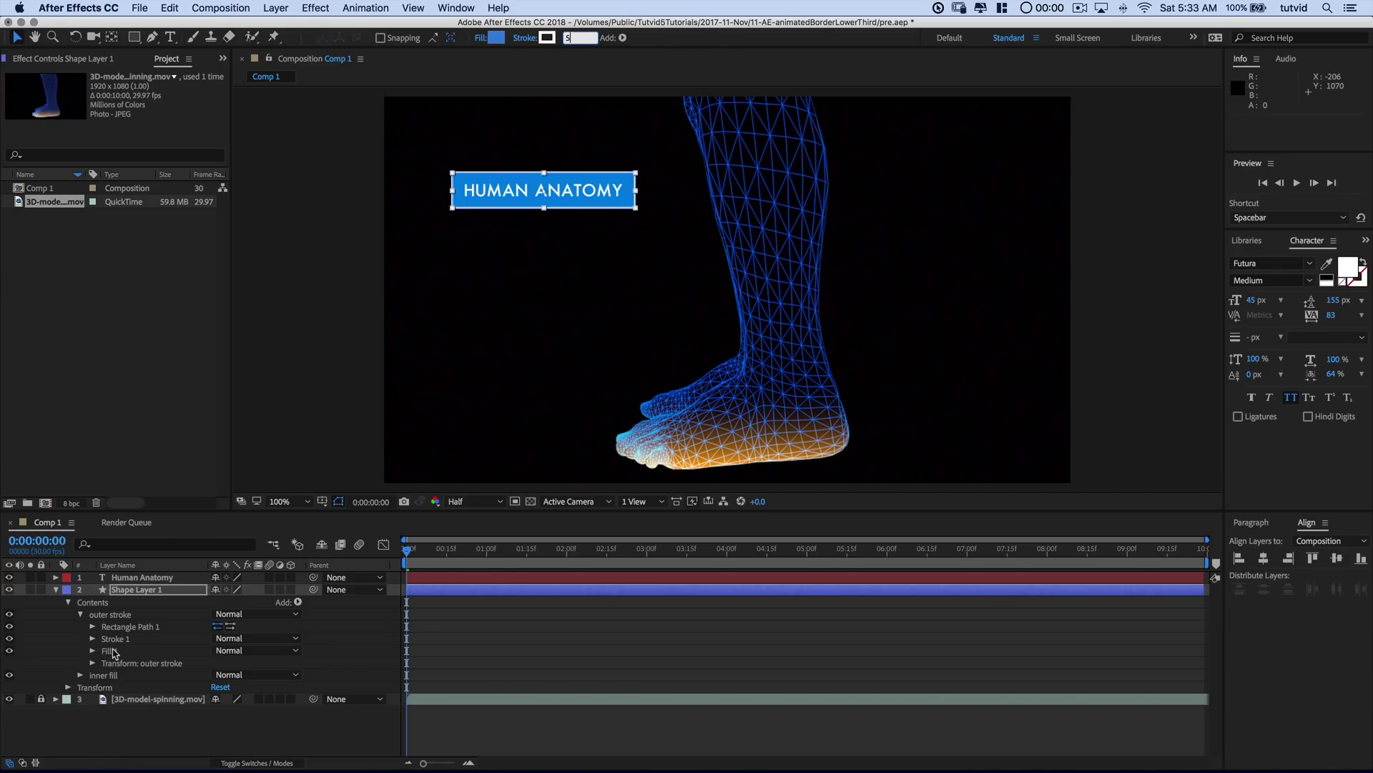
Add Offset Paths to the outer stroke group with an Amount of 15.
left_click(296, 603)
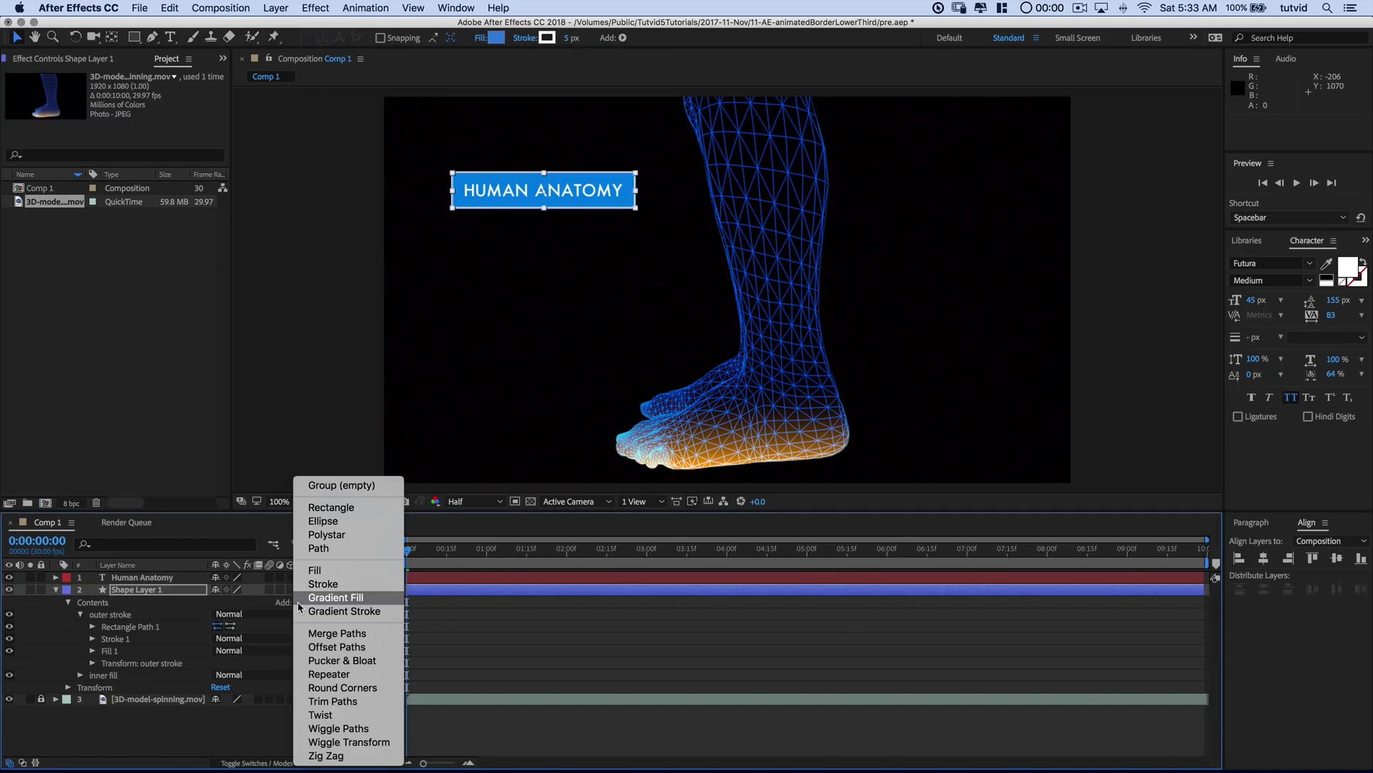
left_click(336, 648)
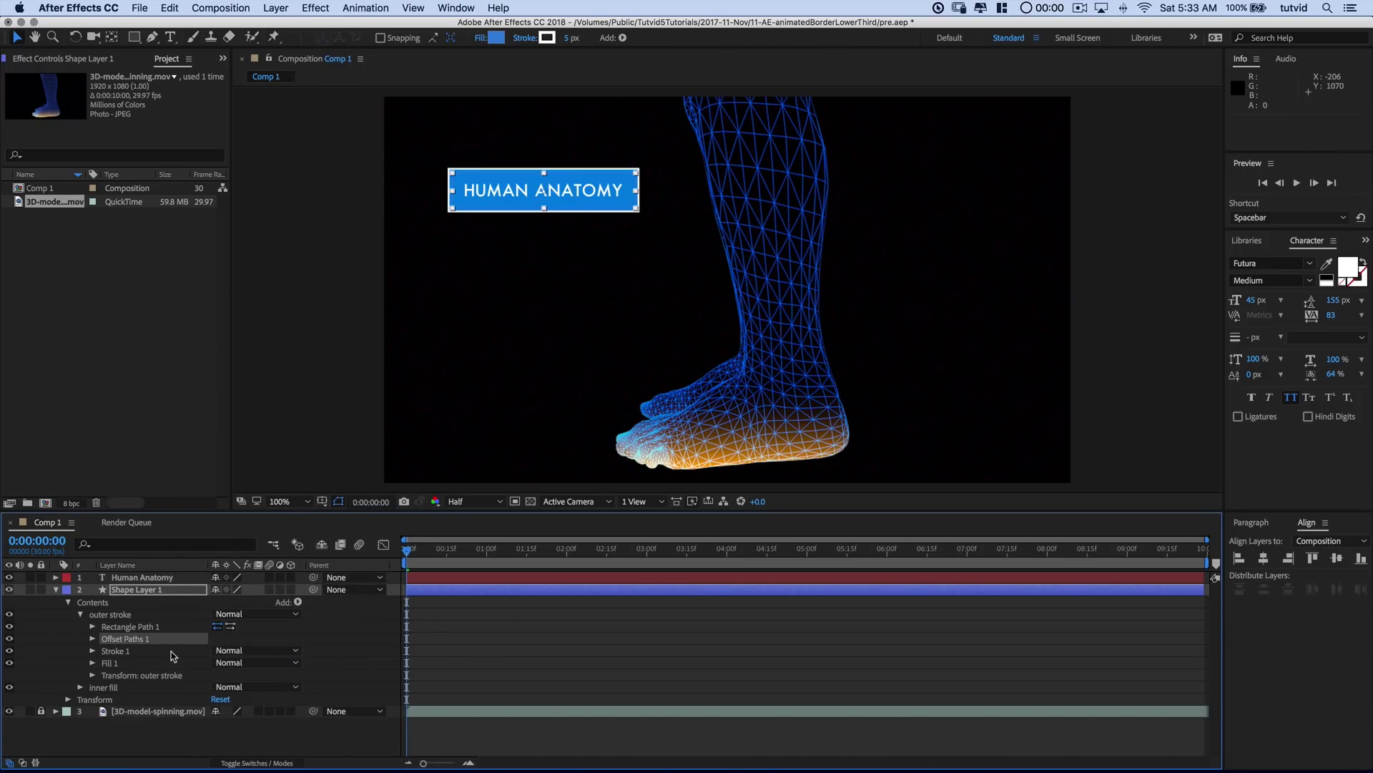
left_click(92, 639)
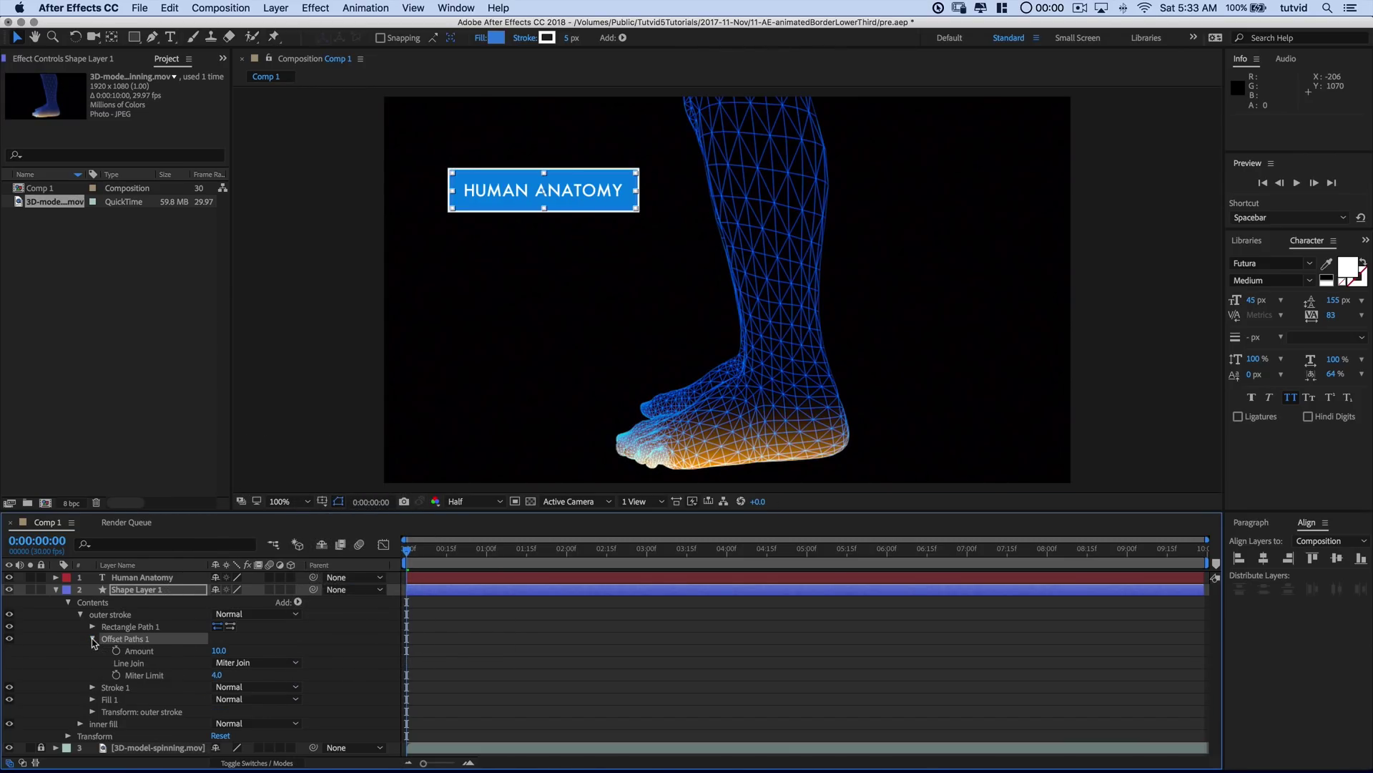
left_click(218, 650)
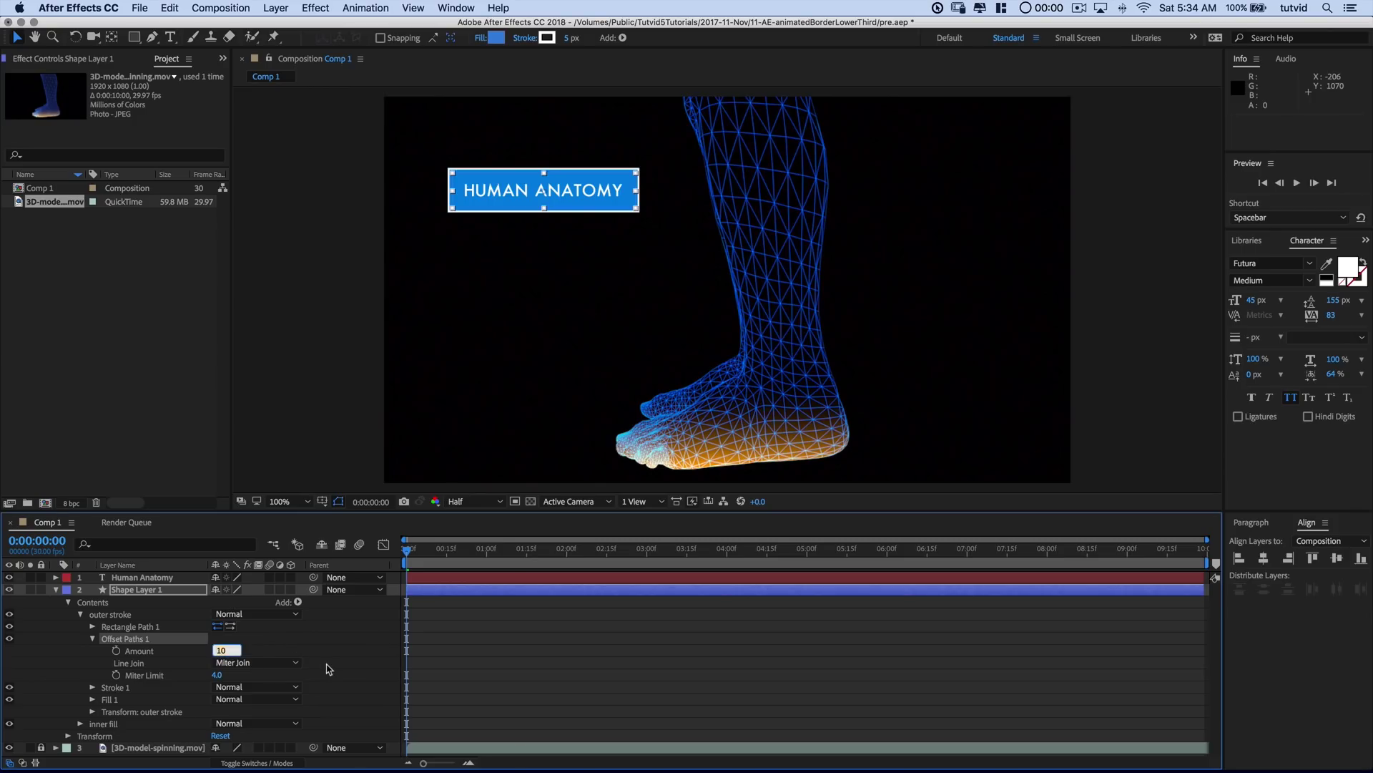
type("15")
key("Tab")
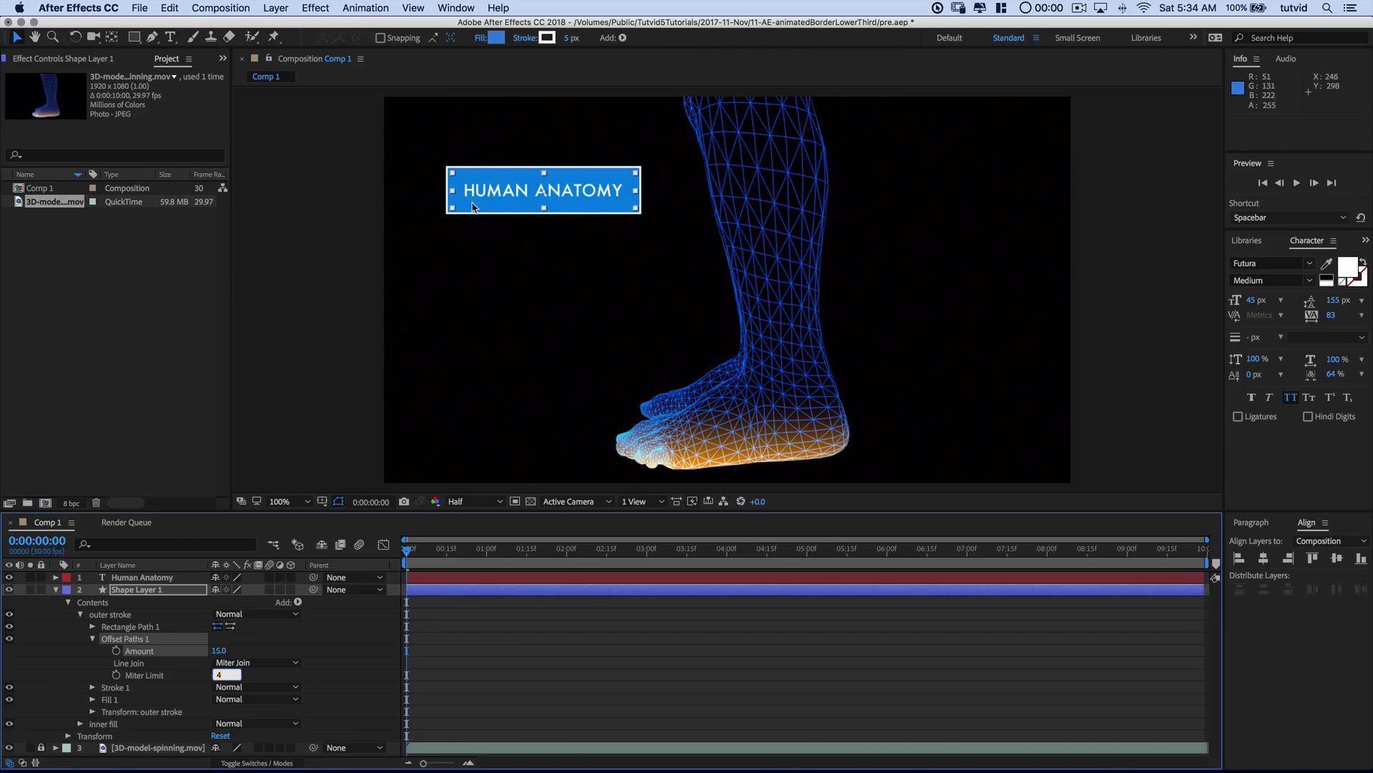
Hide the outer stroke group's fill, then leave the group collapsed and selected.
left_click(80, 615)
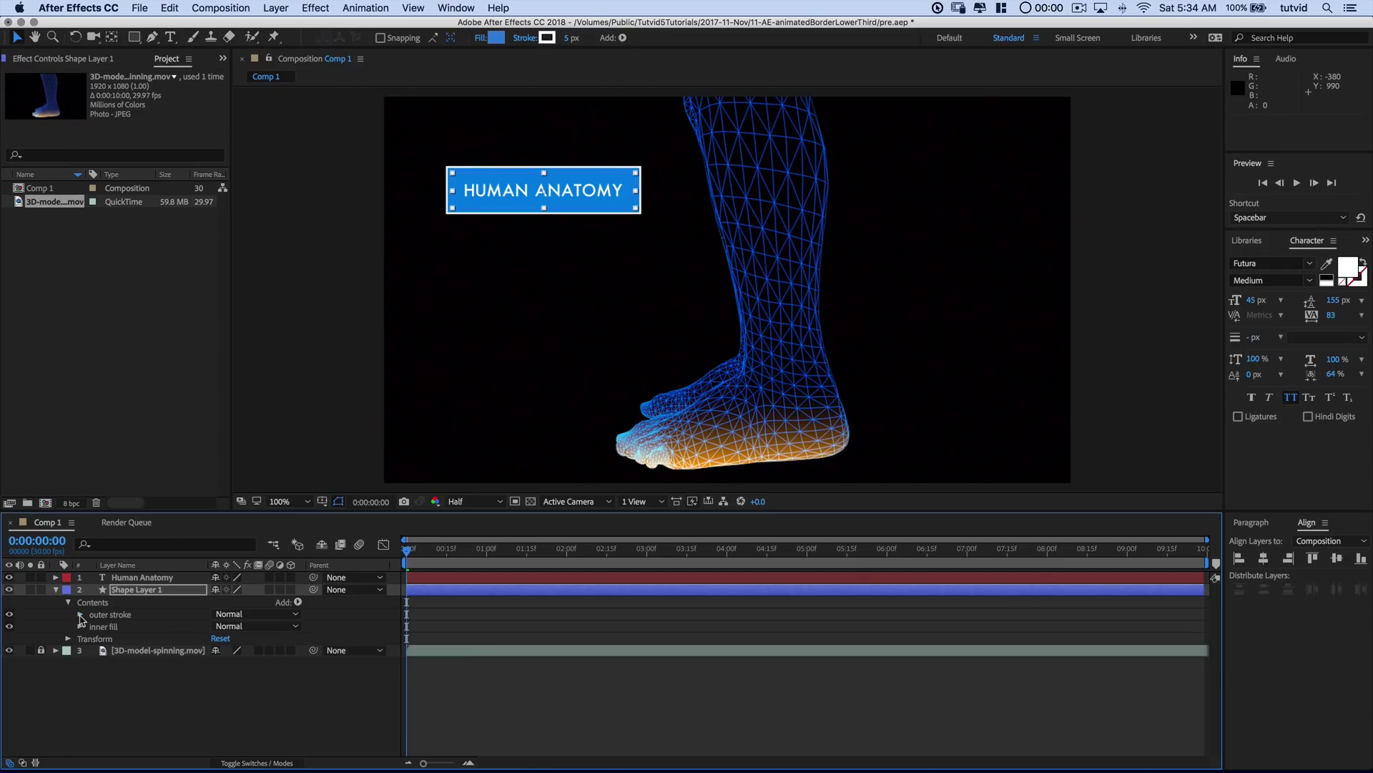
left_click(101, 615)
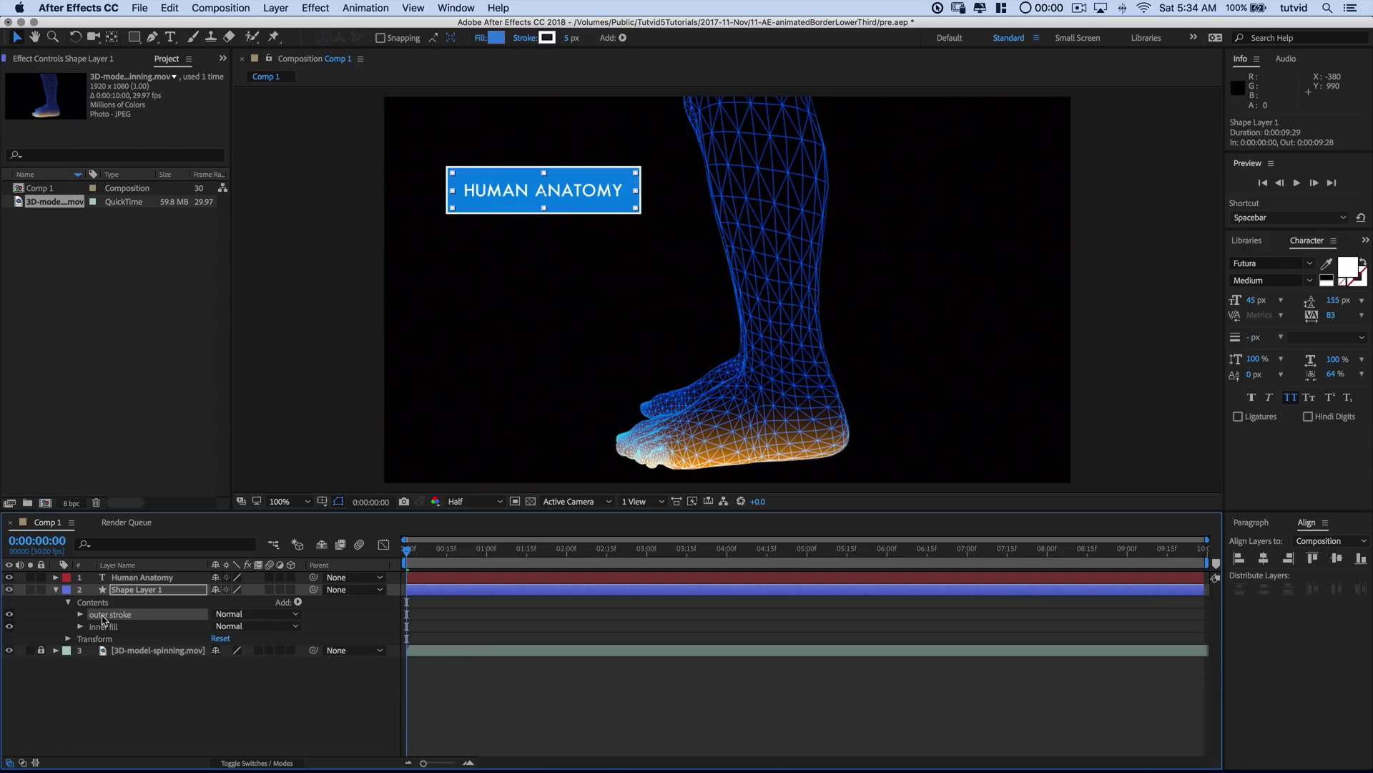
left_click(80, 614)
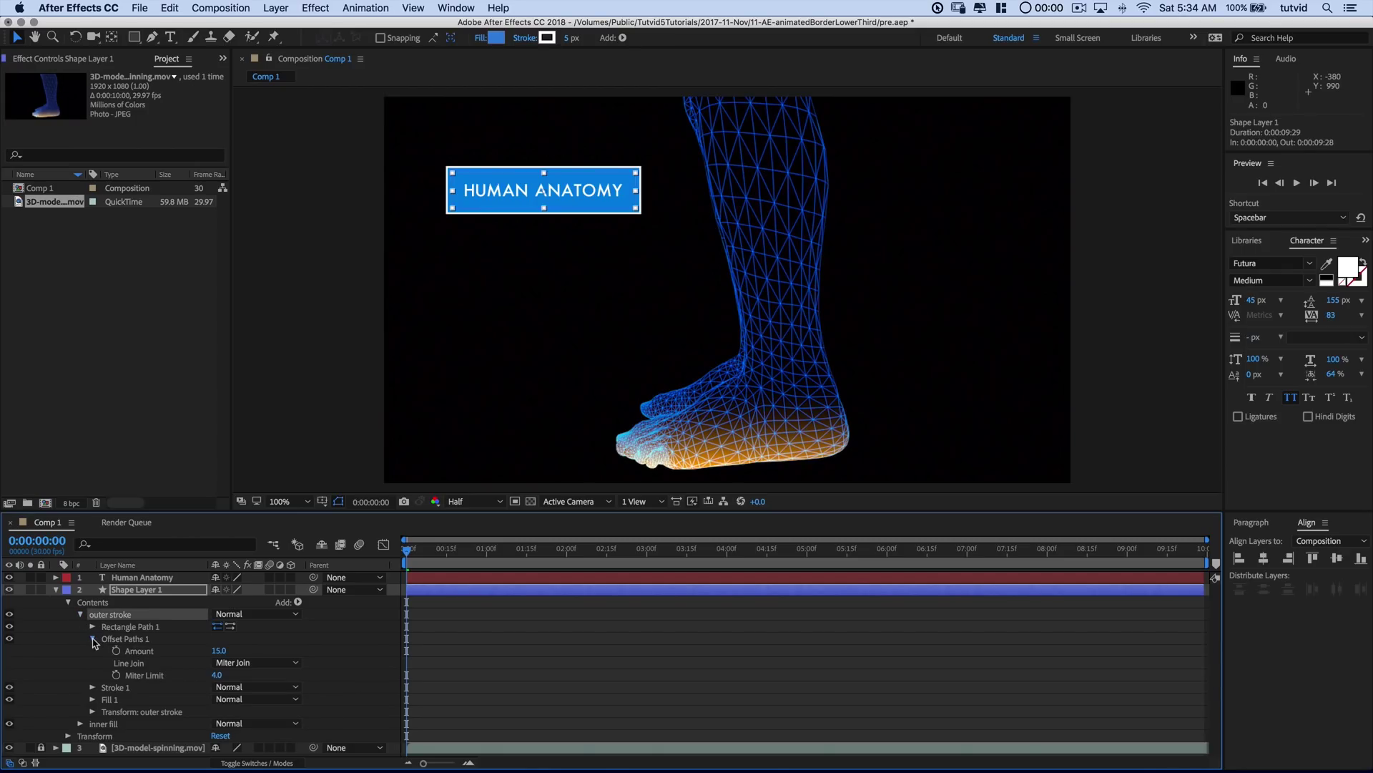
left_click(93, 639)
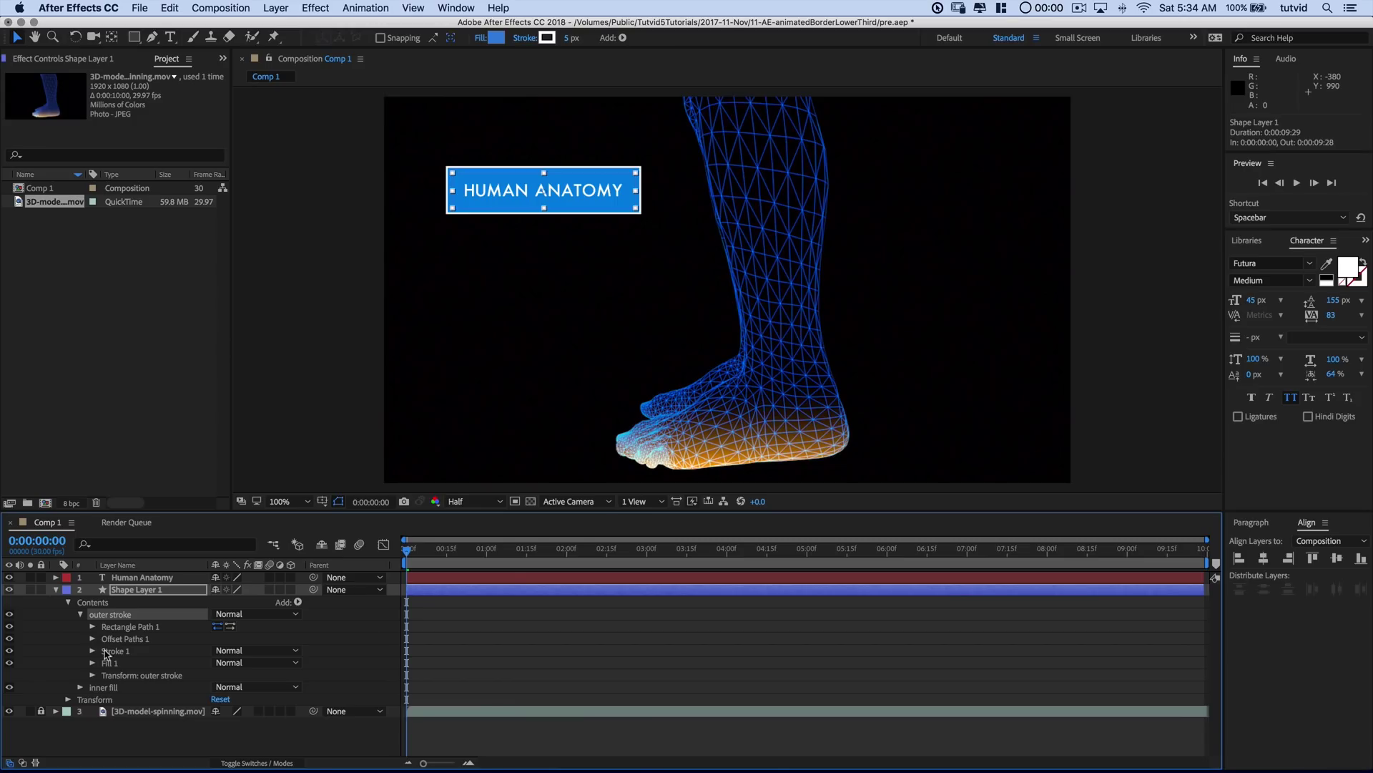
left_click(9, 663)
left_click(581, 252)
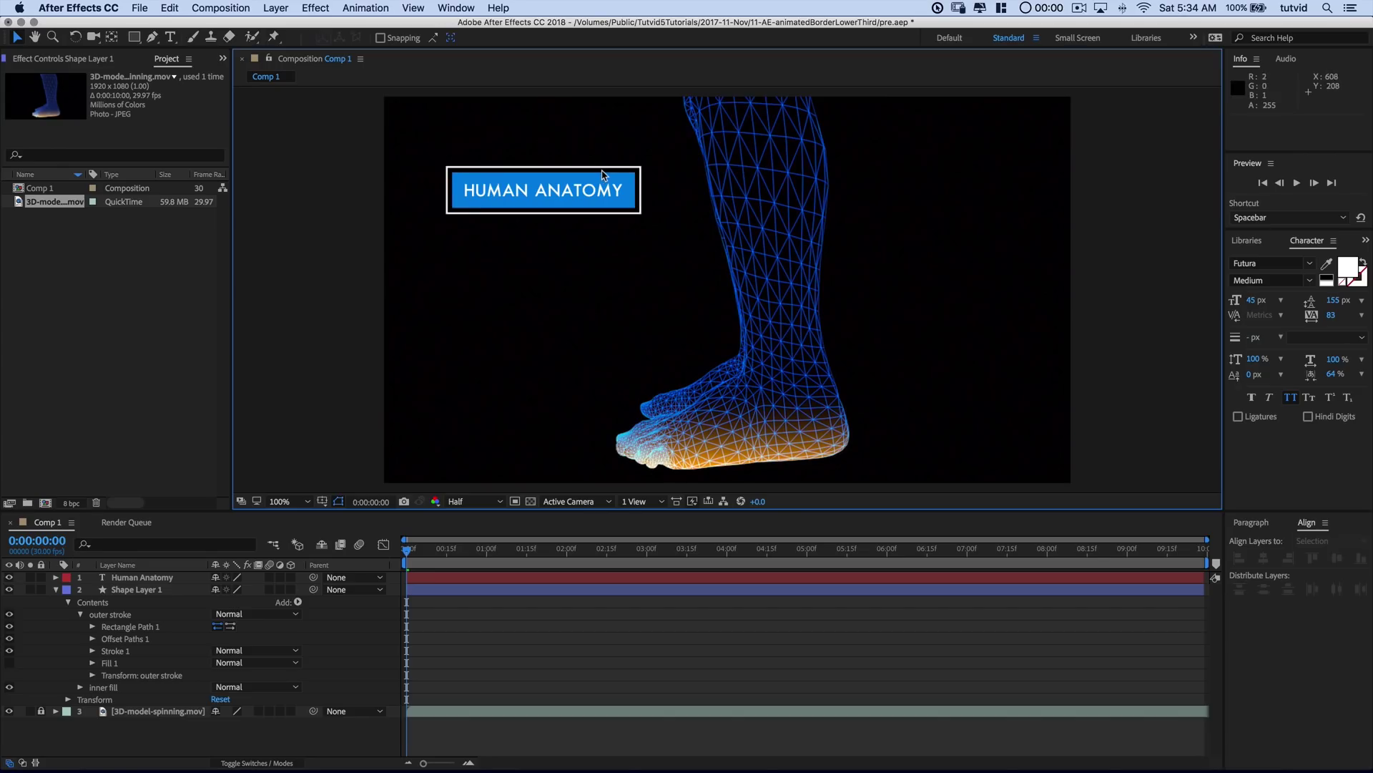
left_click(80, 615)
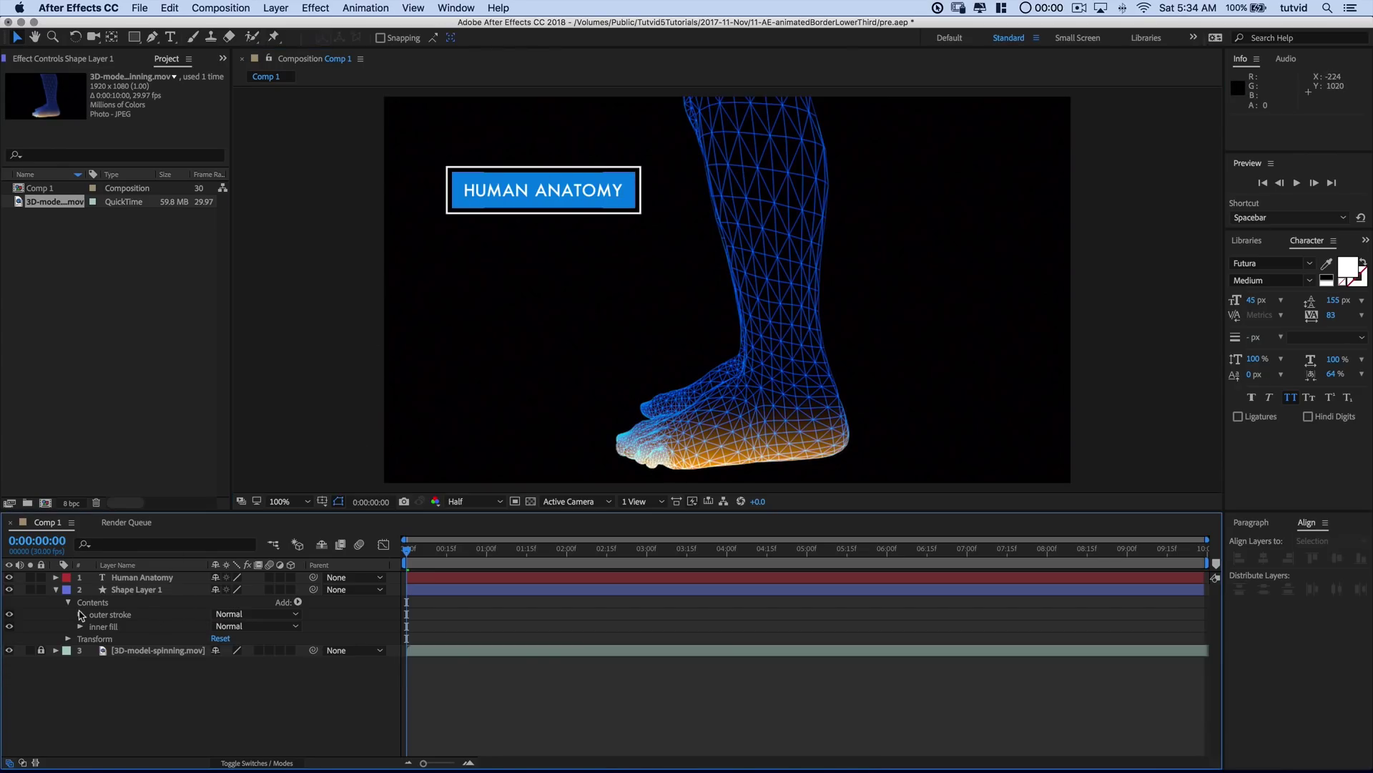
left_click(104, 615)
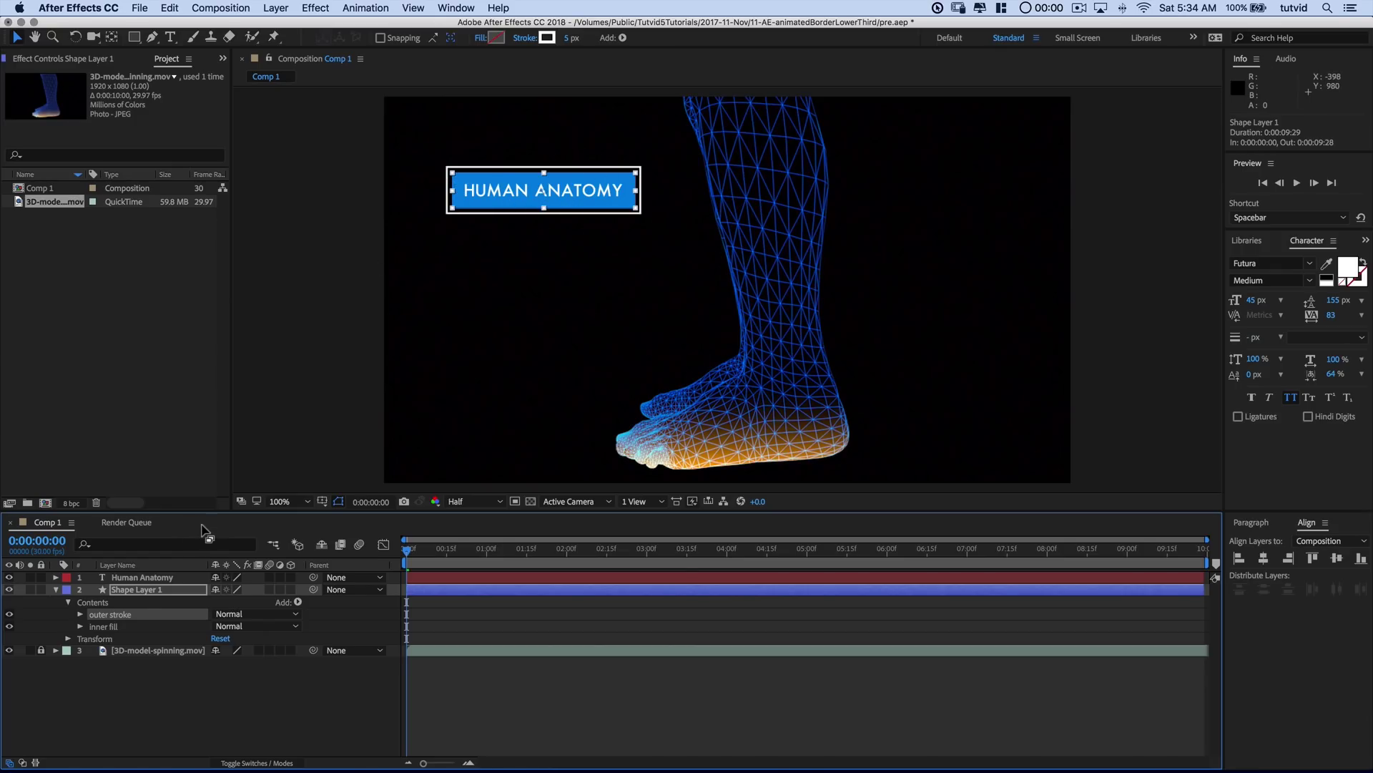
left_click(85, 627)
left_click(9, 627)
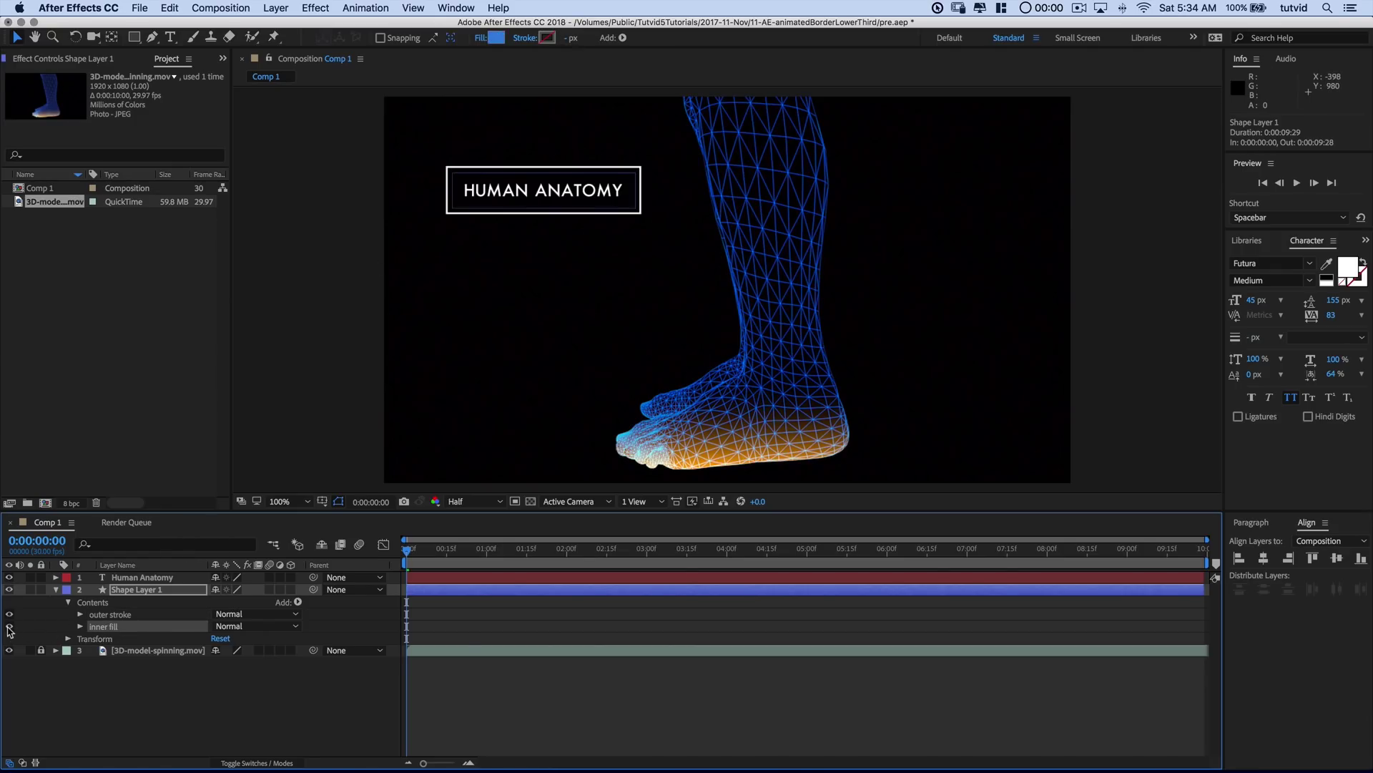
left_click(10, 627)
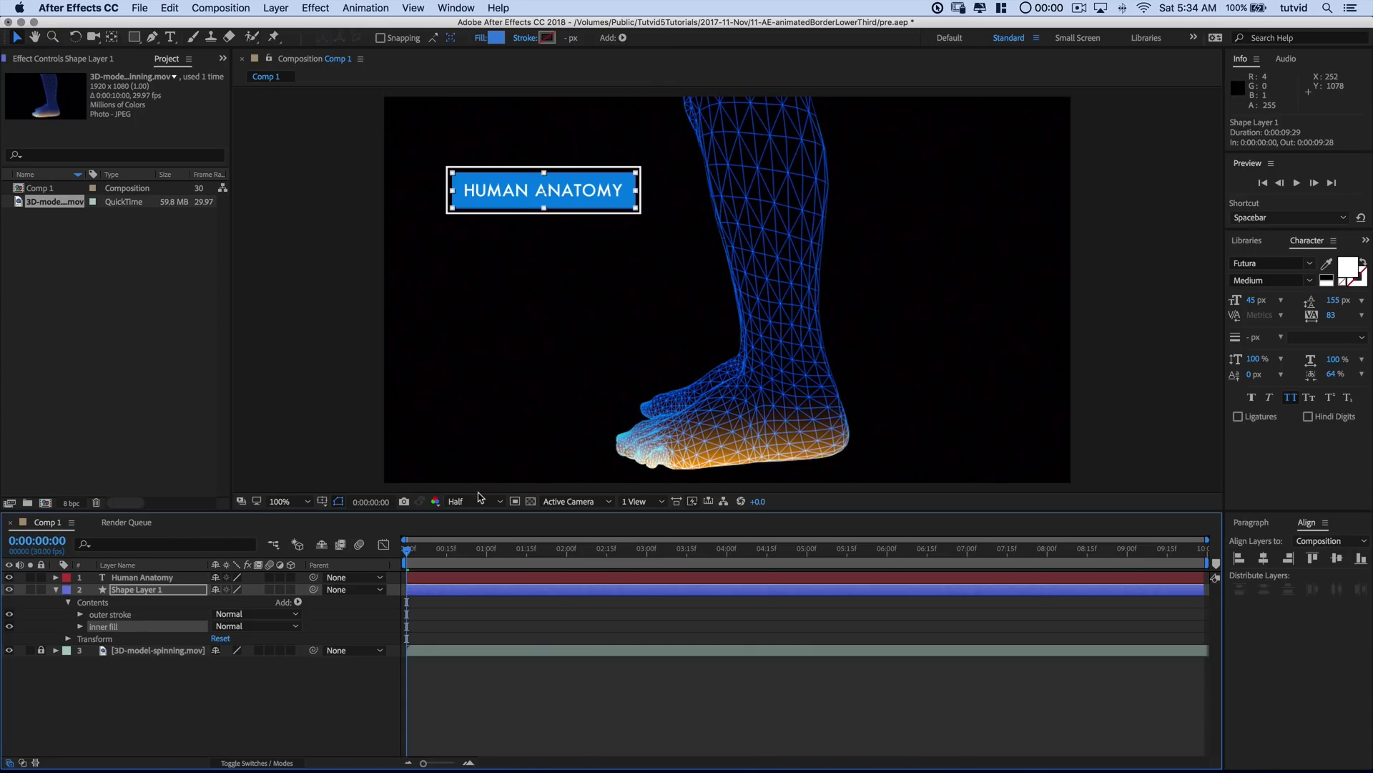
left_click(112, 615)
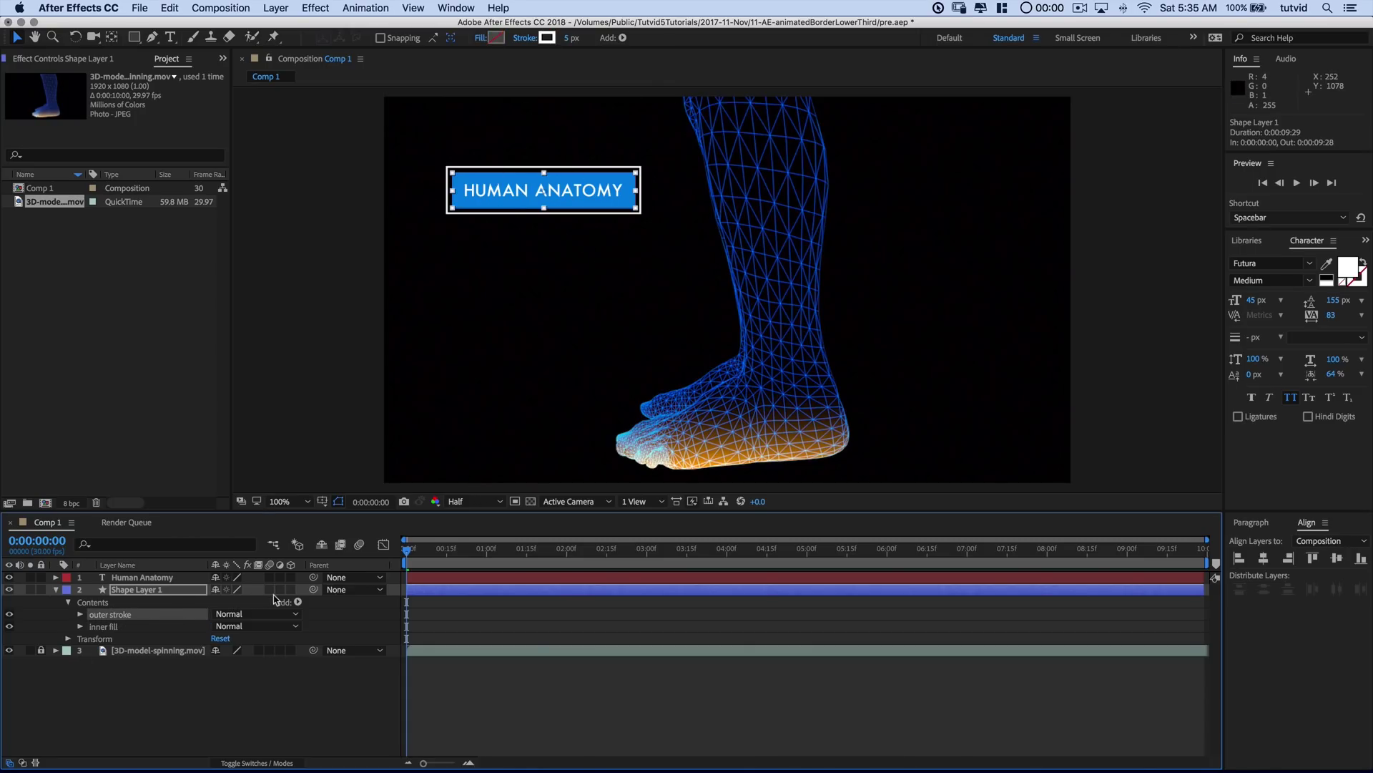
Add Trim Paths 1 to outer stroke with End at 100%, playhead at 1 s.
left_click(297, 603)
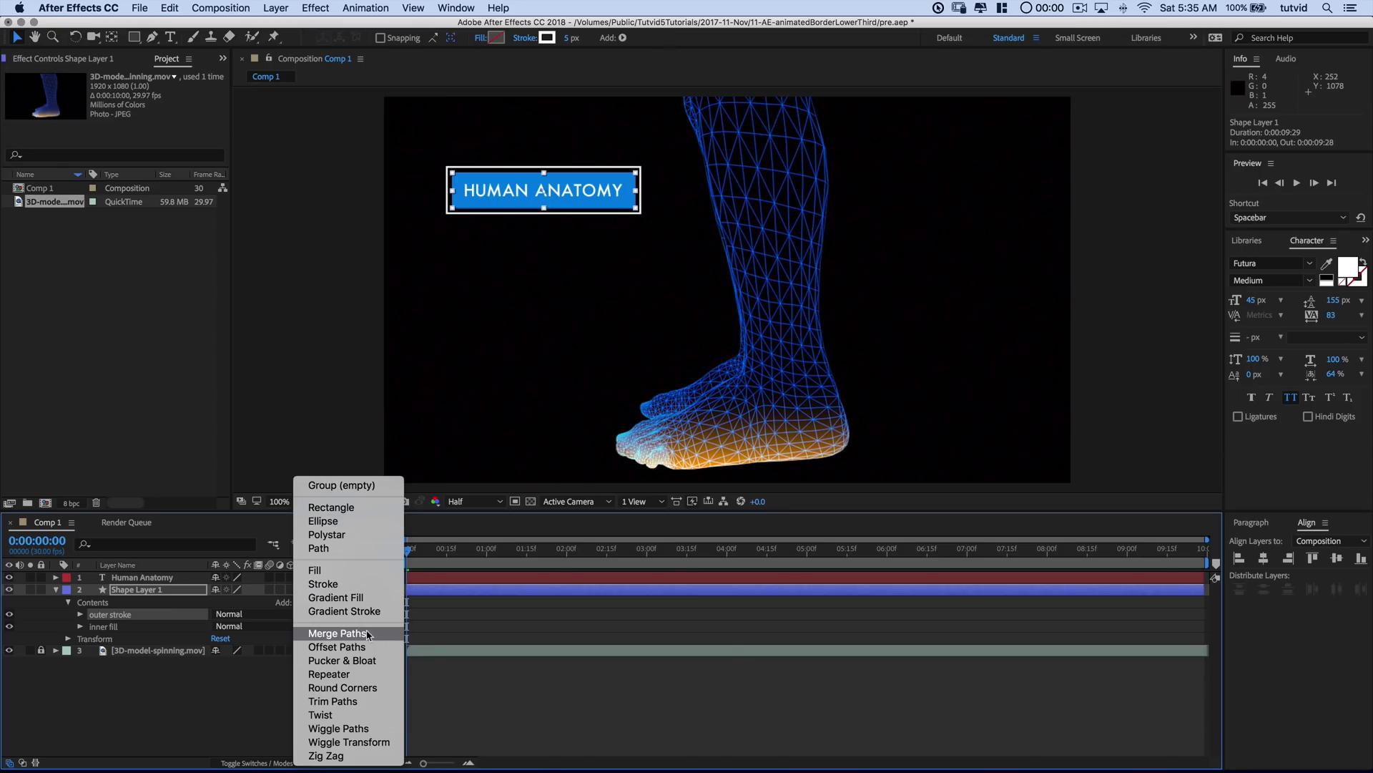
left_click(336, 702)
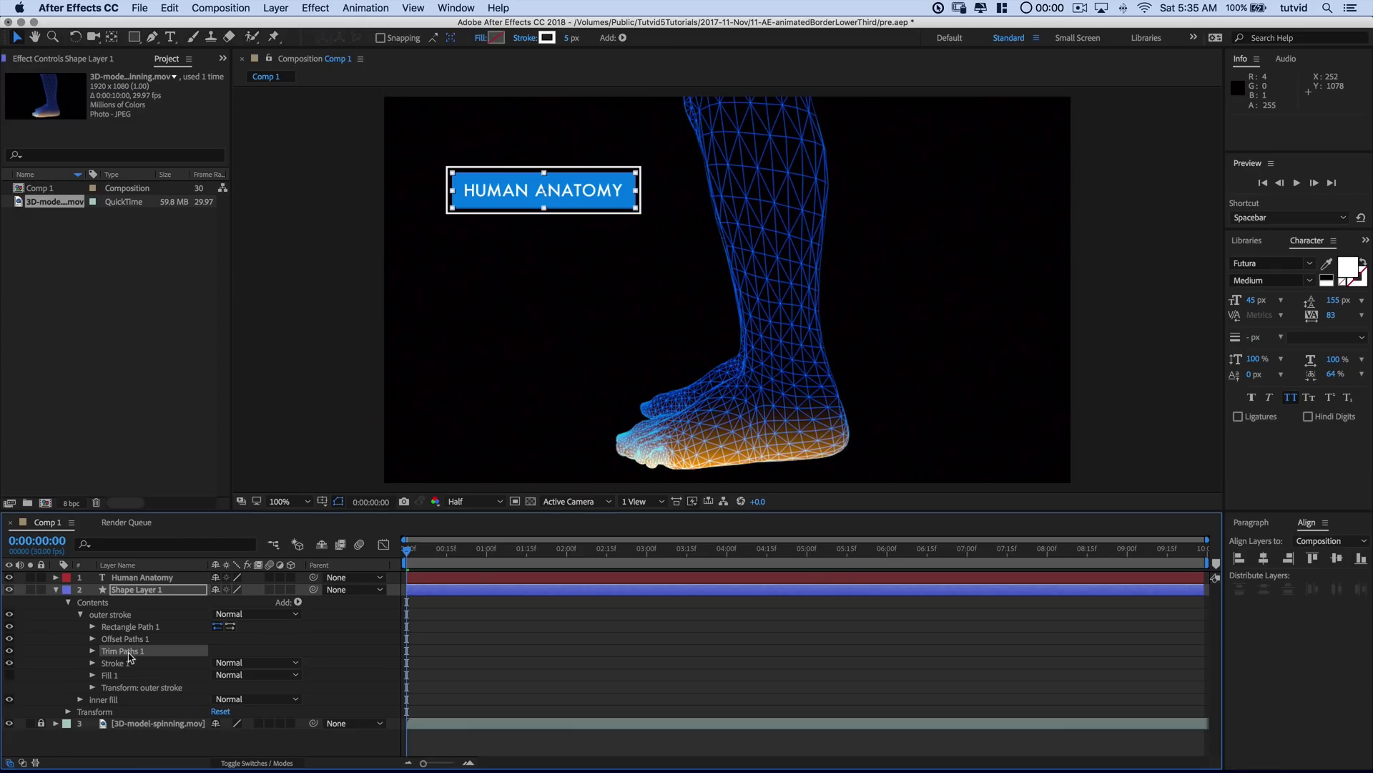
left_click(93, 651)
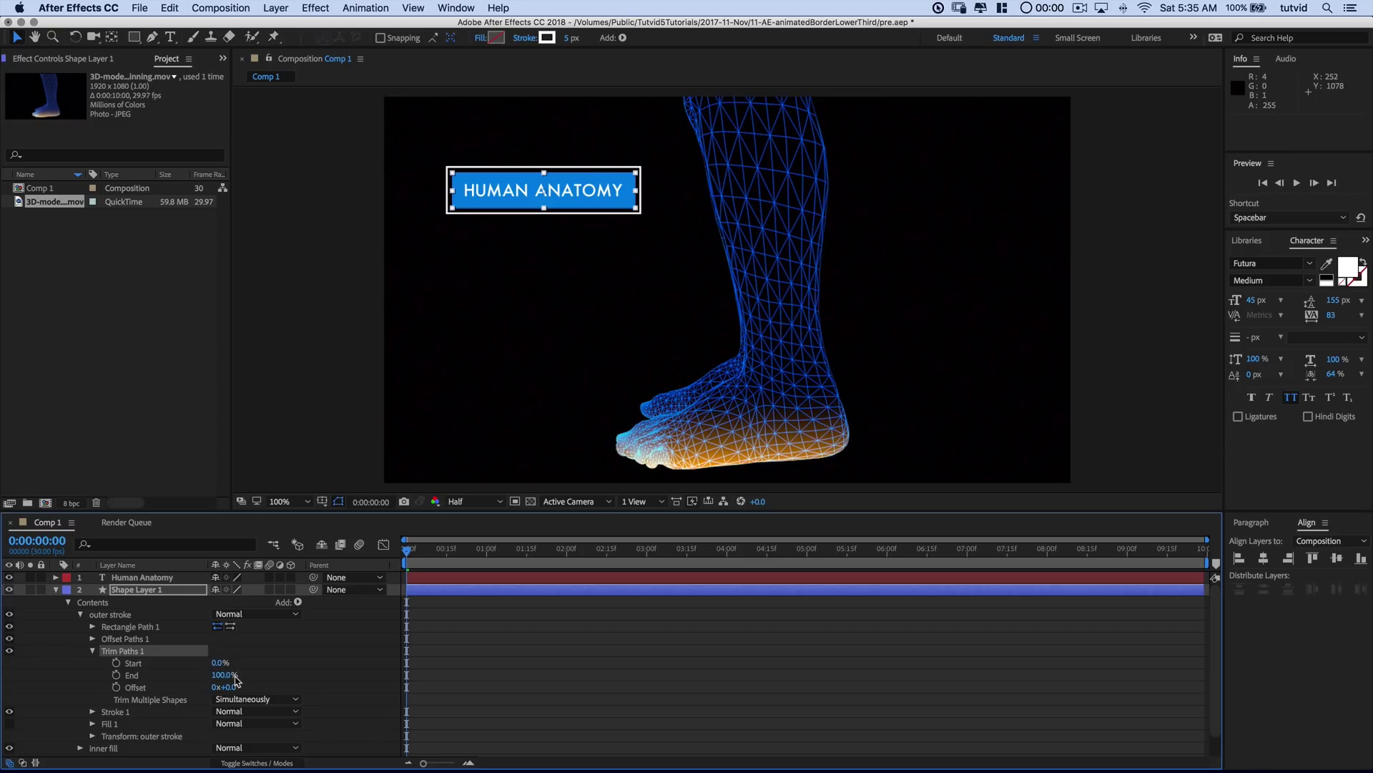
mouse_move(227, 678)
left_mouse_down()
mouse_move(191, 678)
mouse_move(230, 680)
left_mouse_up()
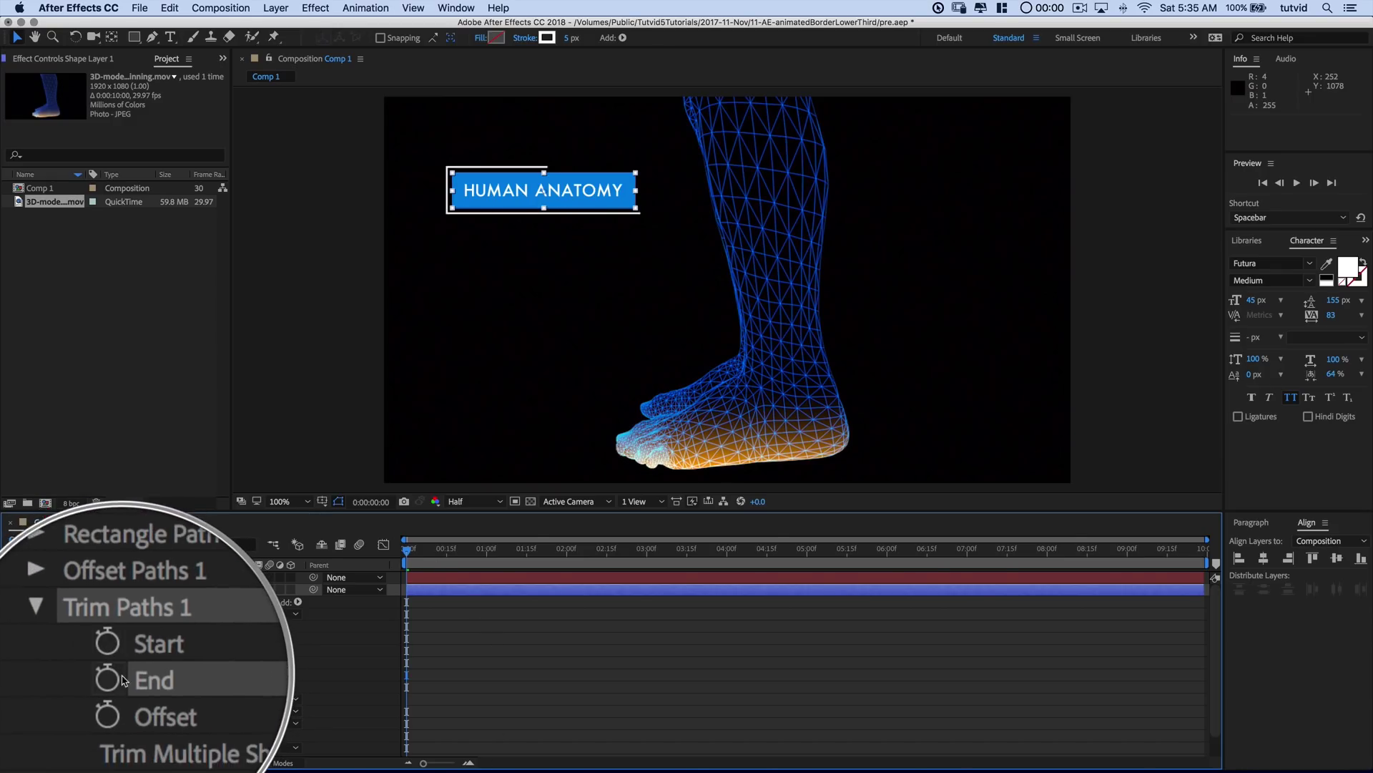
left_click_drag(218, 675, 258, 673)
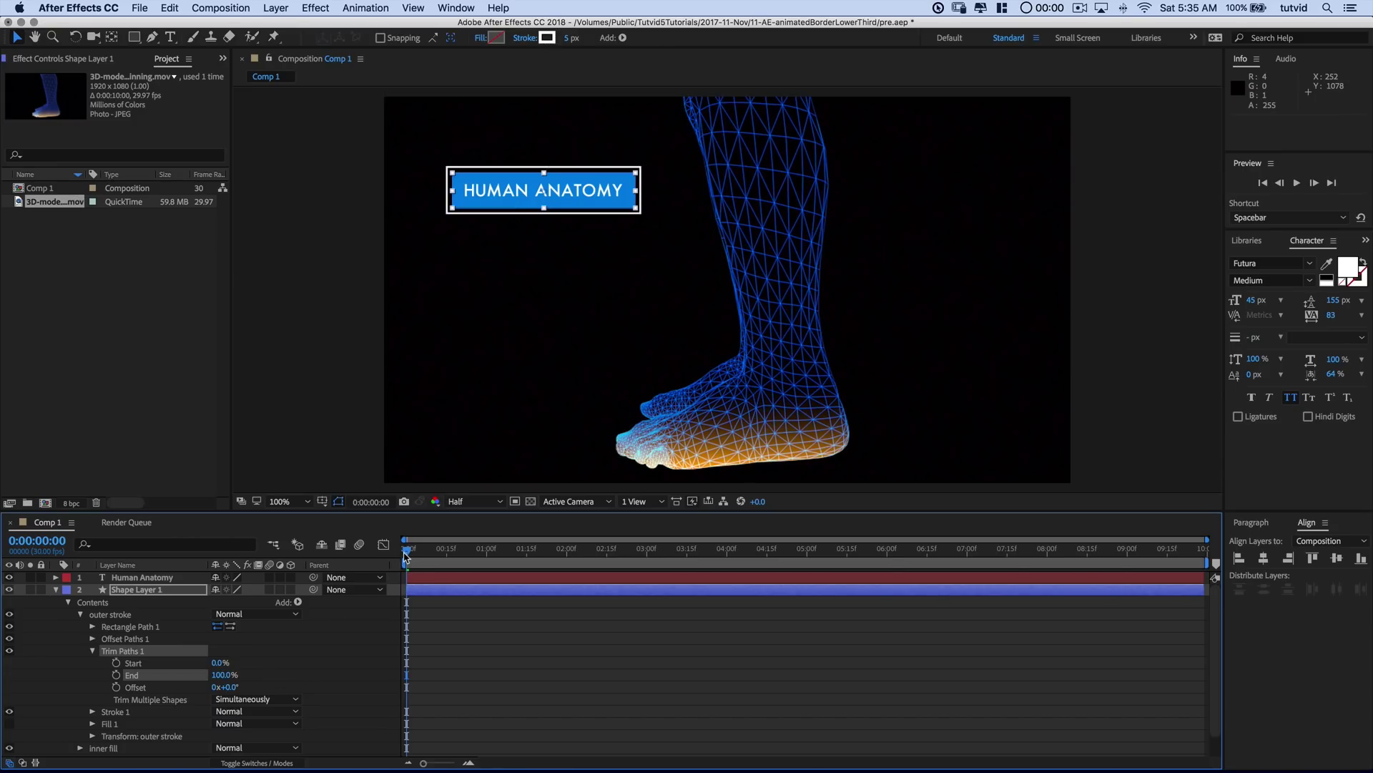
left_click_drag(406, 554, 486, 559)
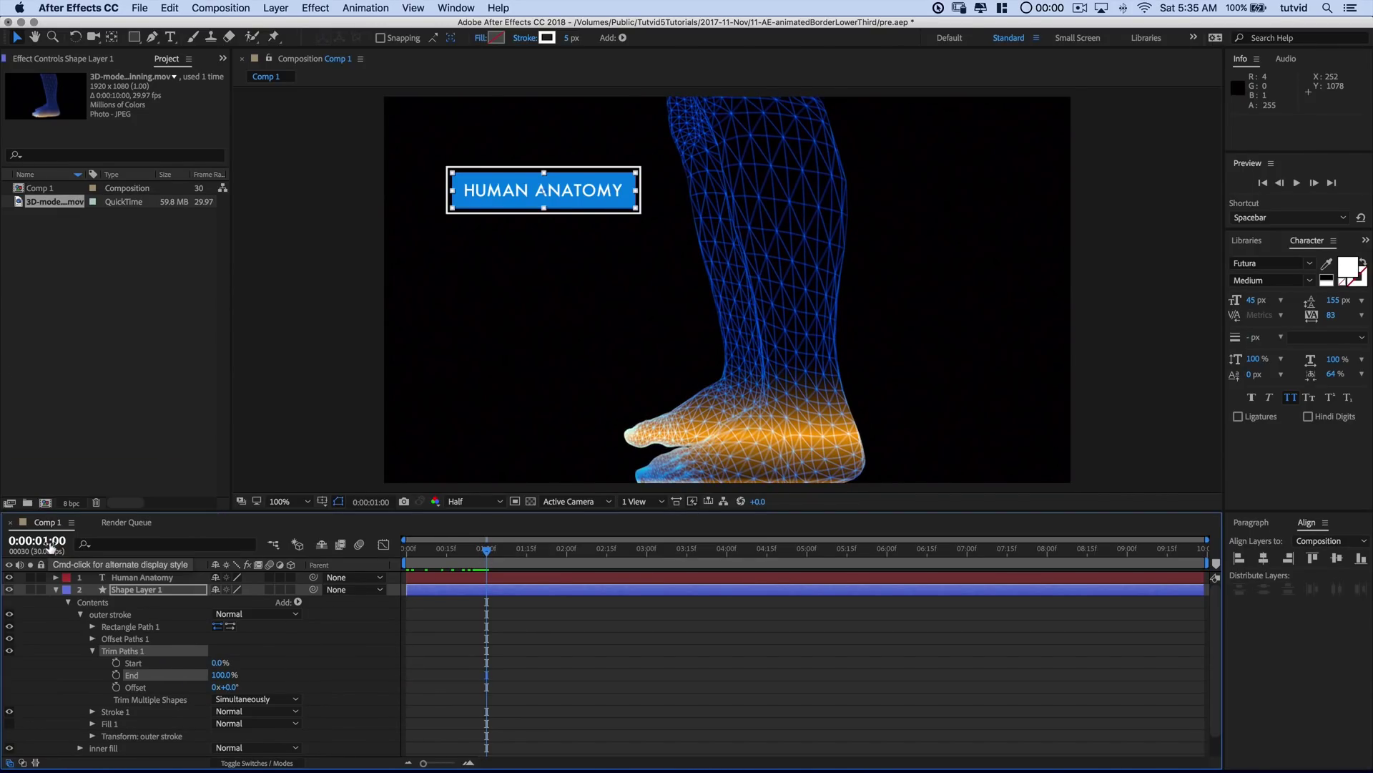
Keyframe Trim Paths End from 0% at 0 s to 100% at 1 s and preview it.
left_click(116, 674)
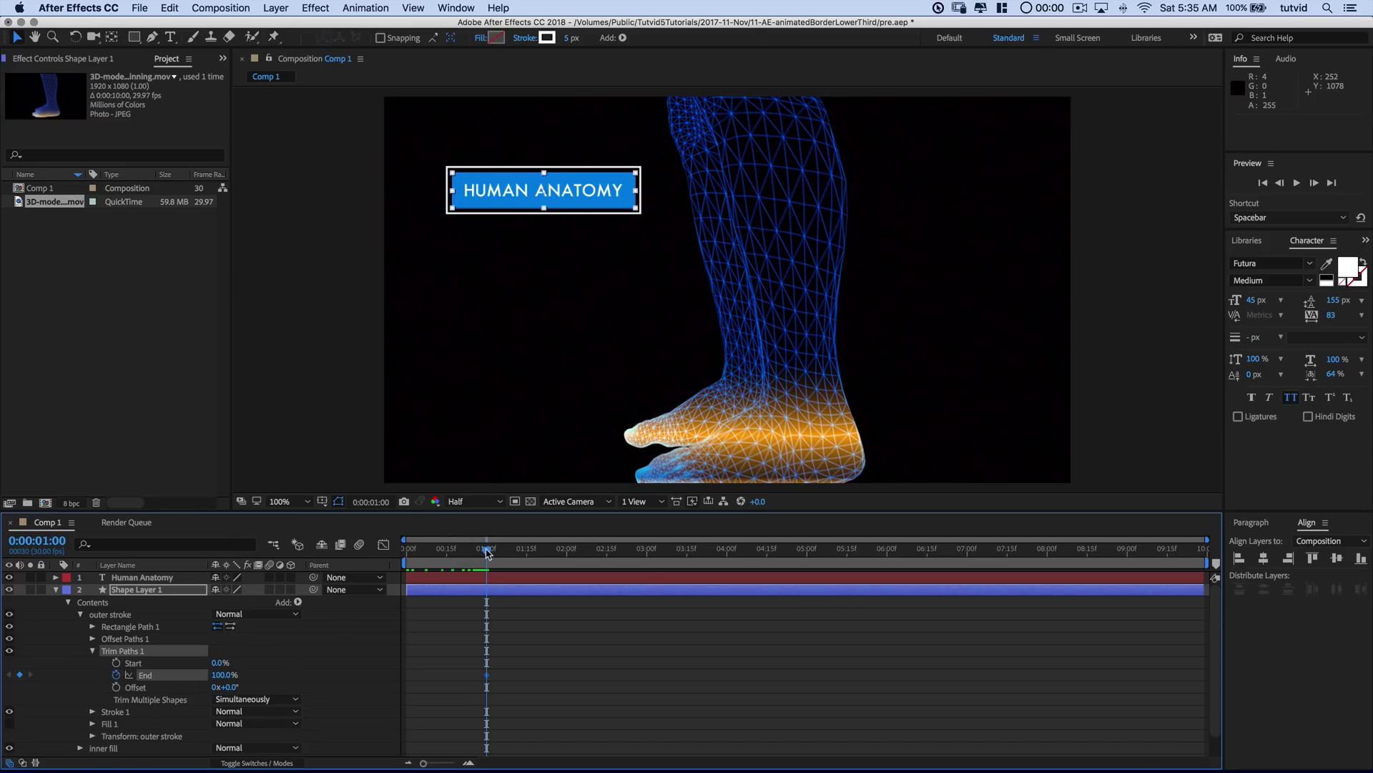
left_click_drag(486, 551, 400, 558)
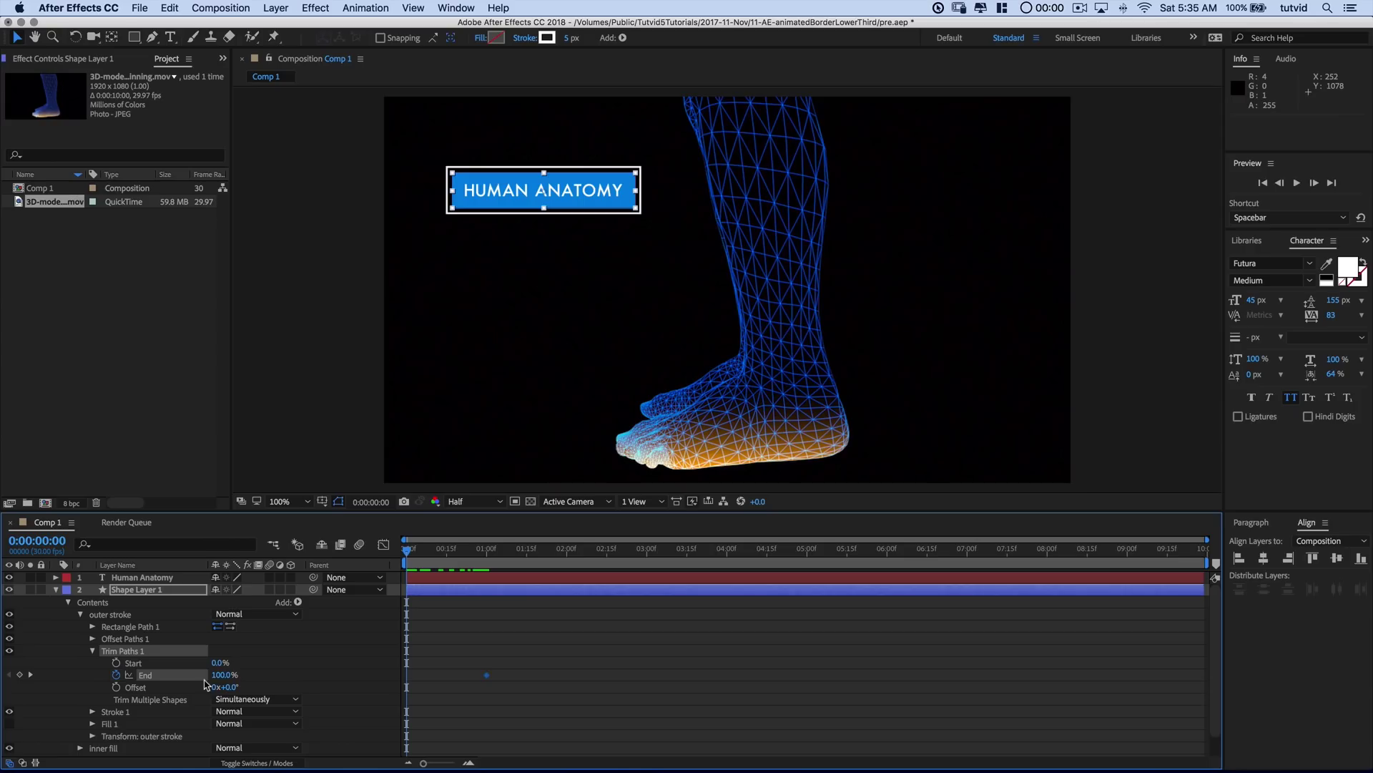
left_click_drag(222, 675, 115, 676)
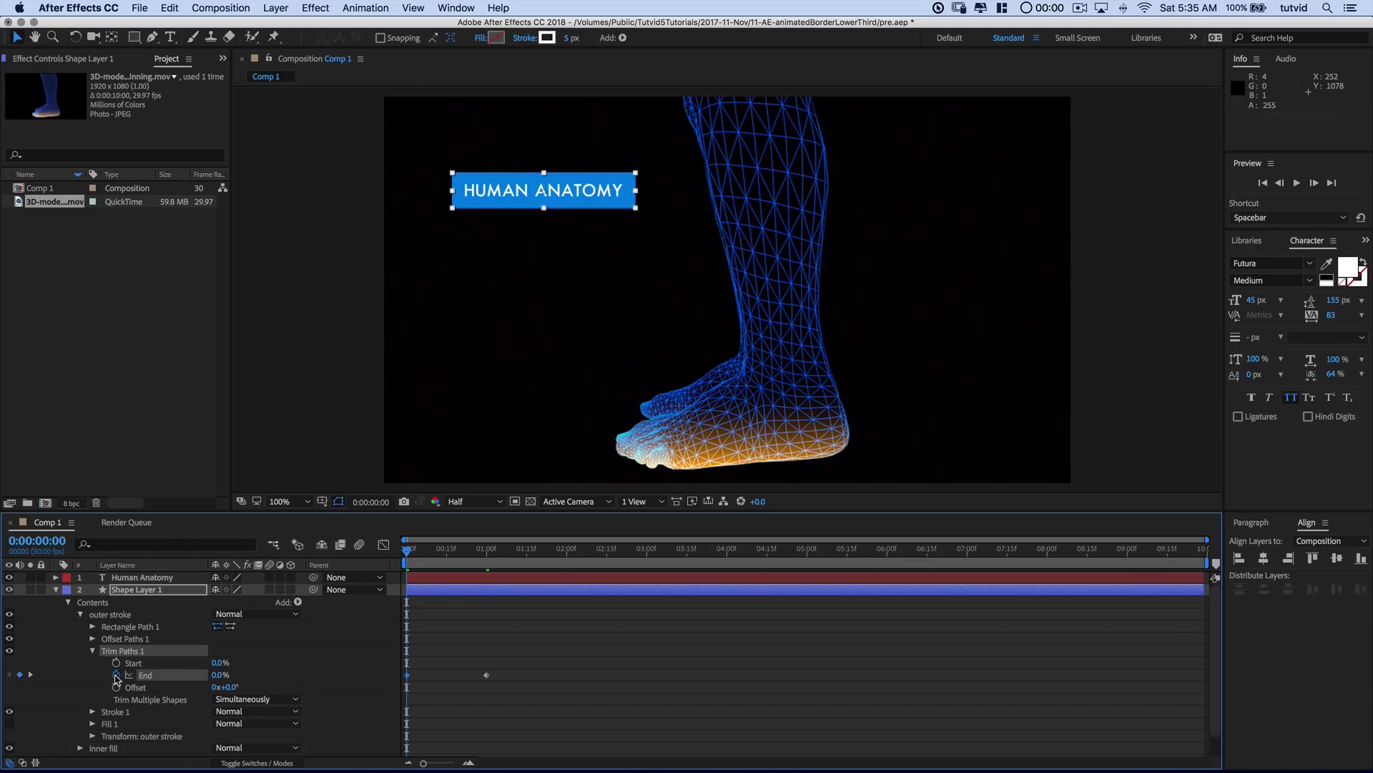
key("space")
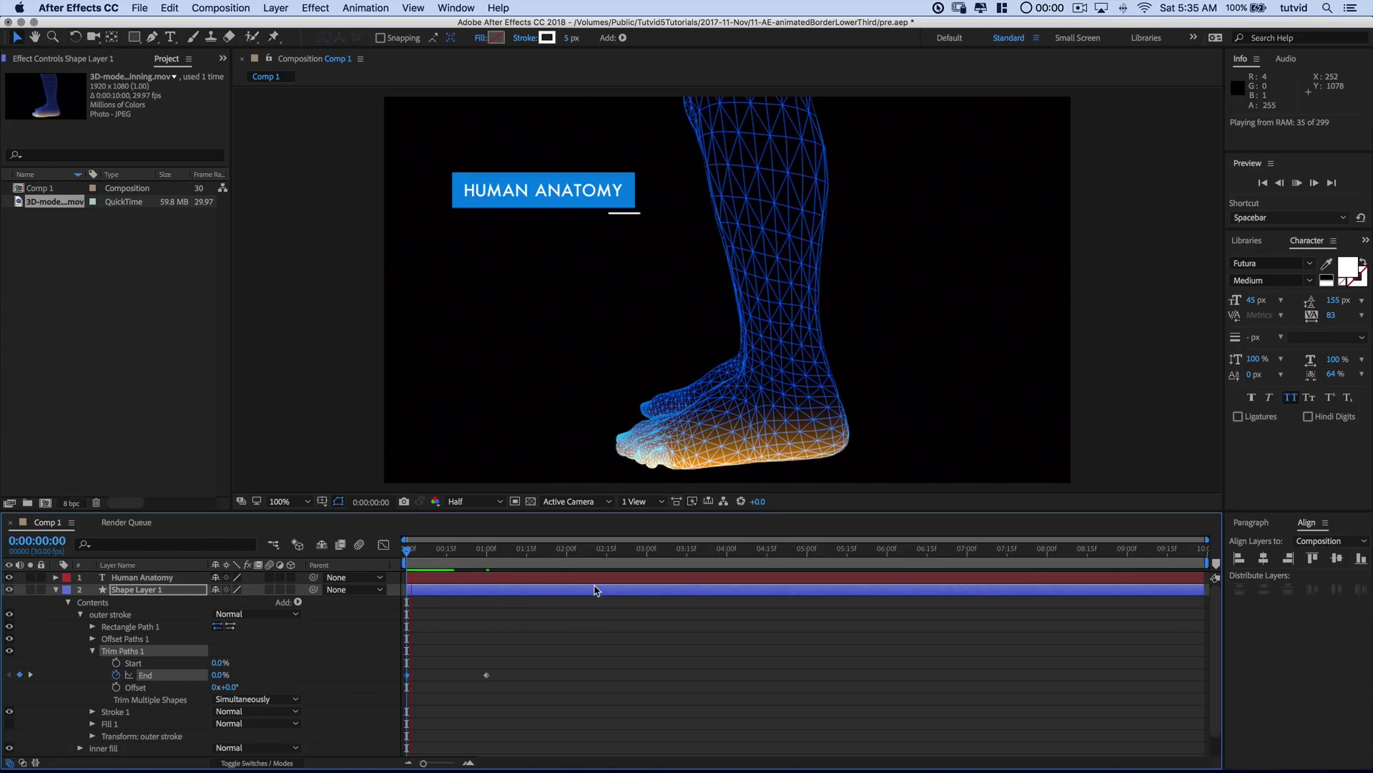
key("space")
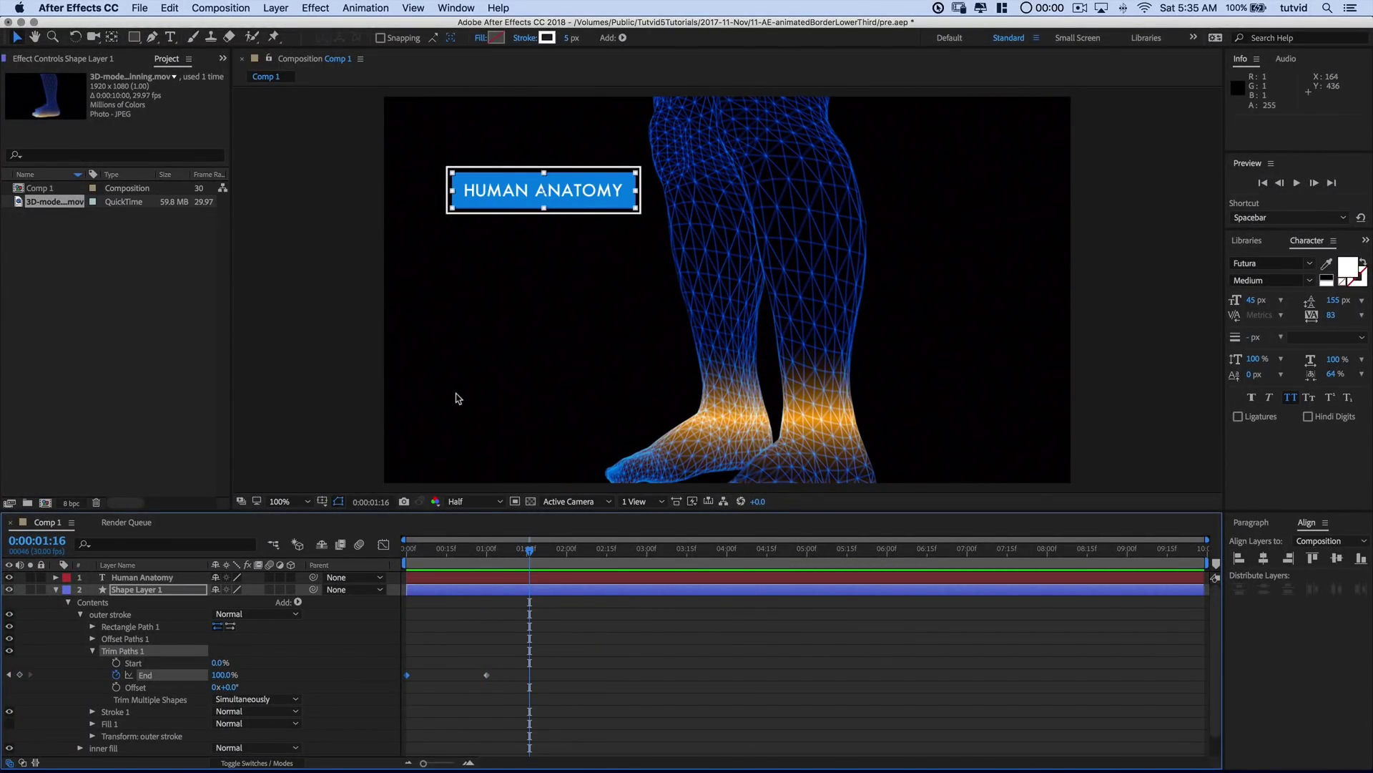
left_click_drag(477, 551, 406, 552)
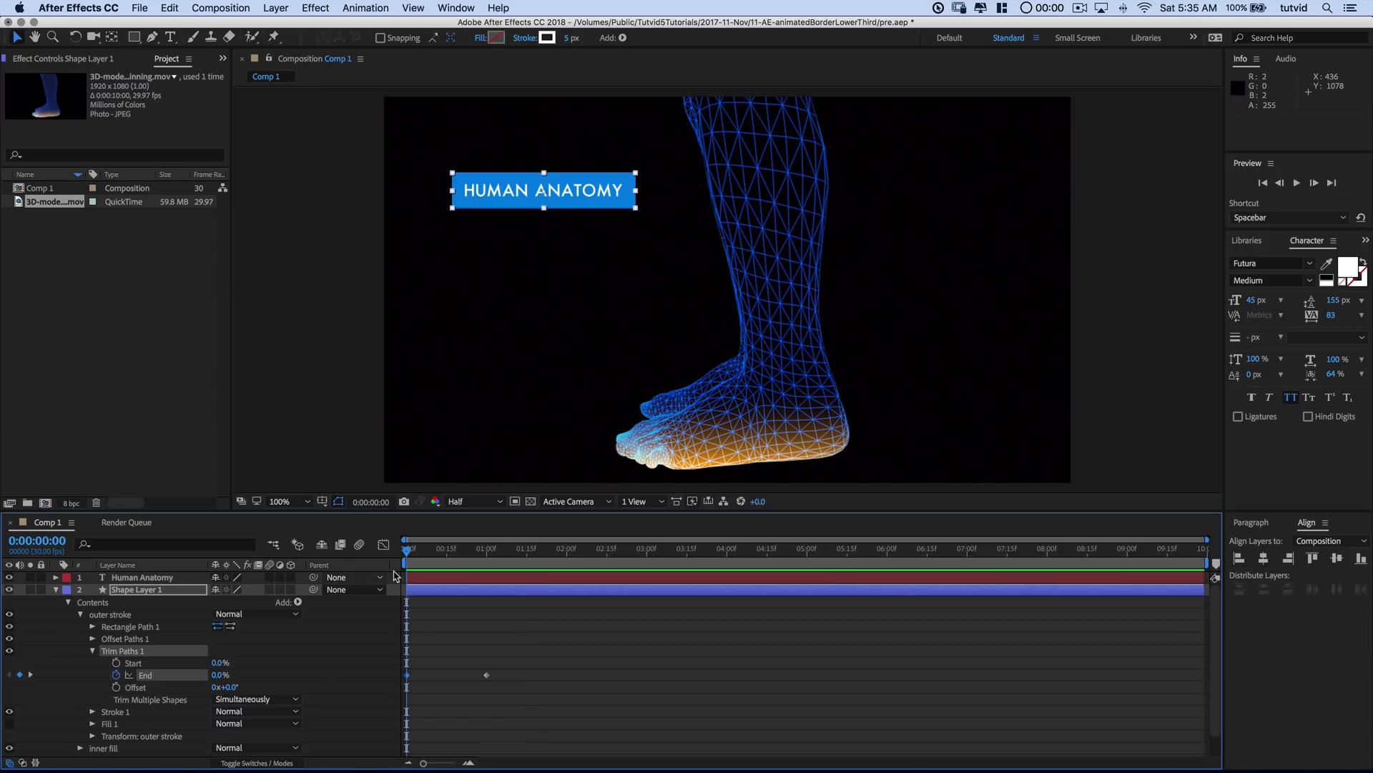
key("space")
key("space")
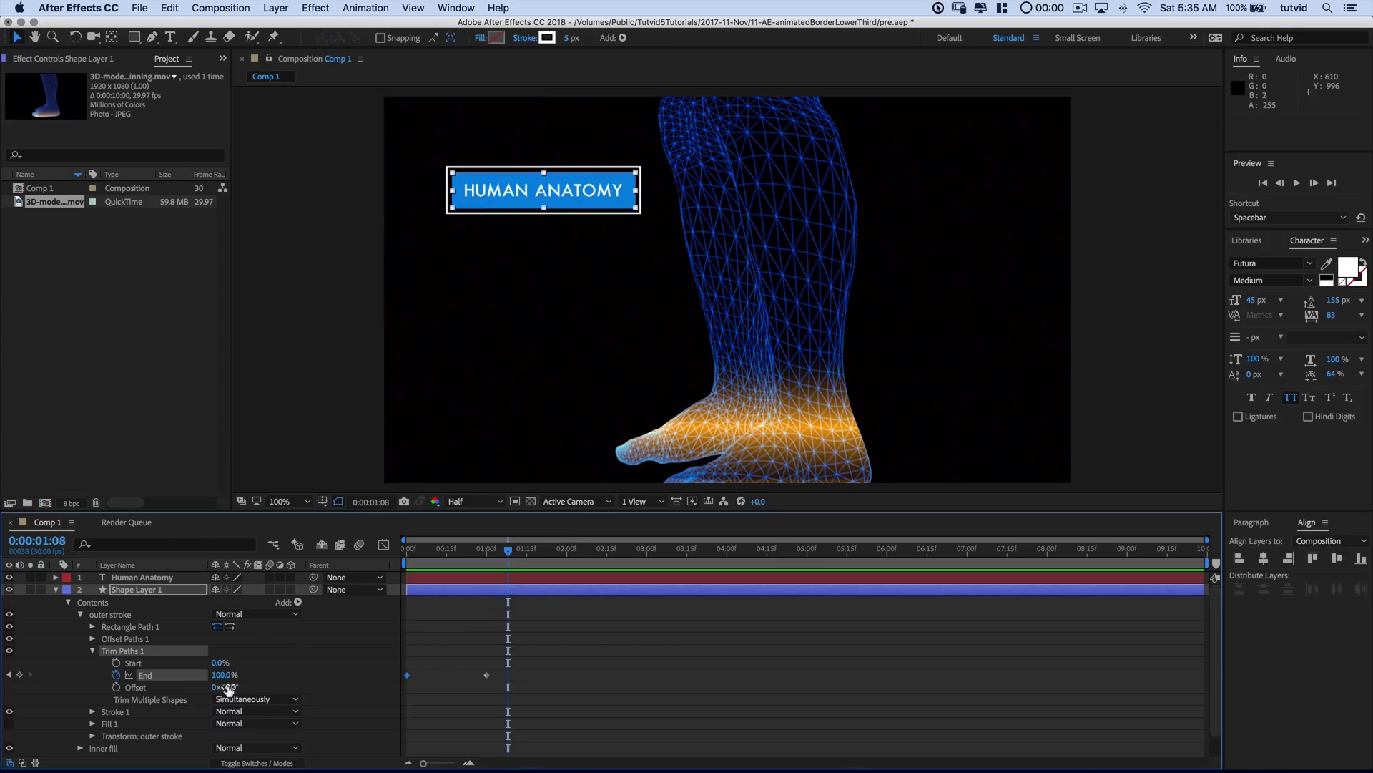
Set the Trim Paths Offset to 180° and scrub the timeline to check the outline's new start point.
left_click(441, 549)
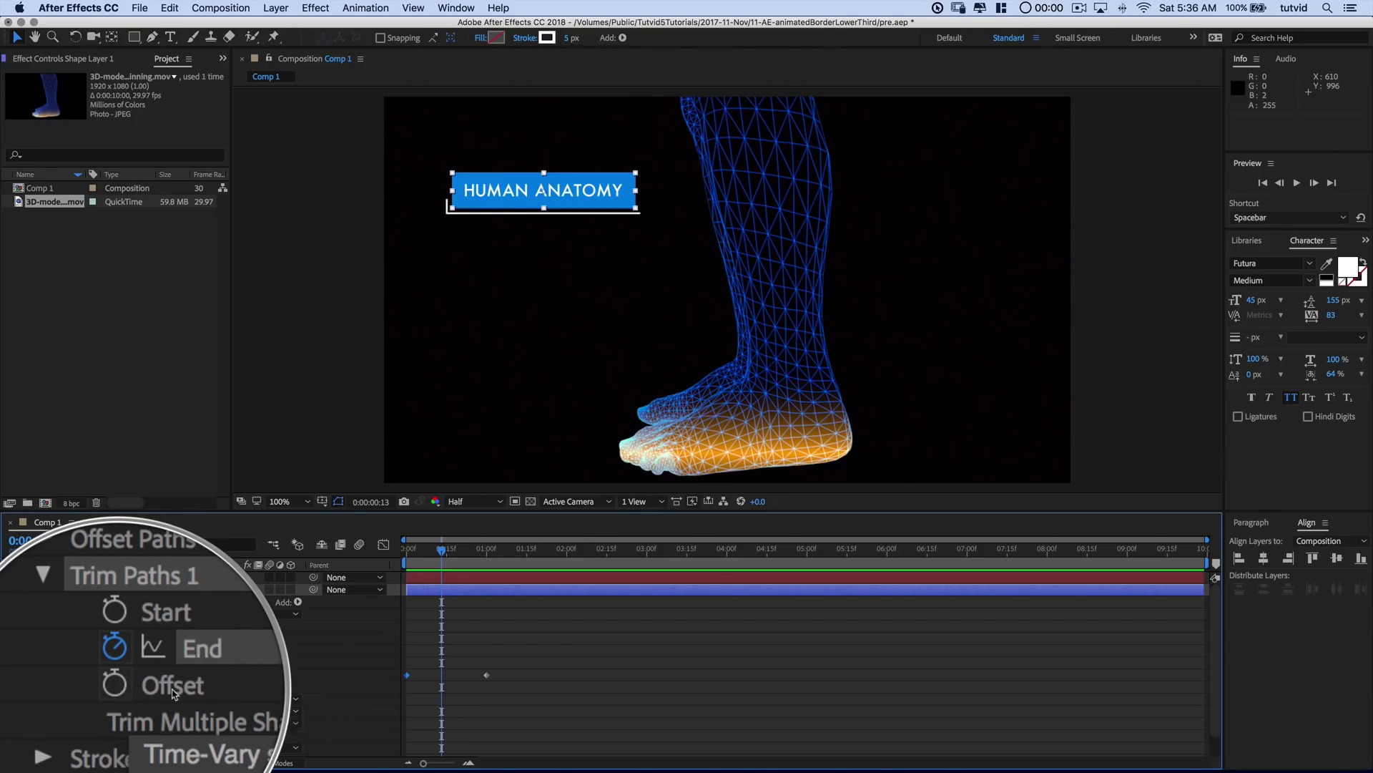
mouse_move(232, 686)
left_mouse_down()
mouse_move(214, 686)
mouse_move(341, 680)
left_mouse_up()
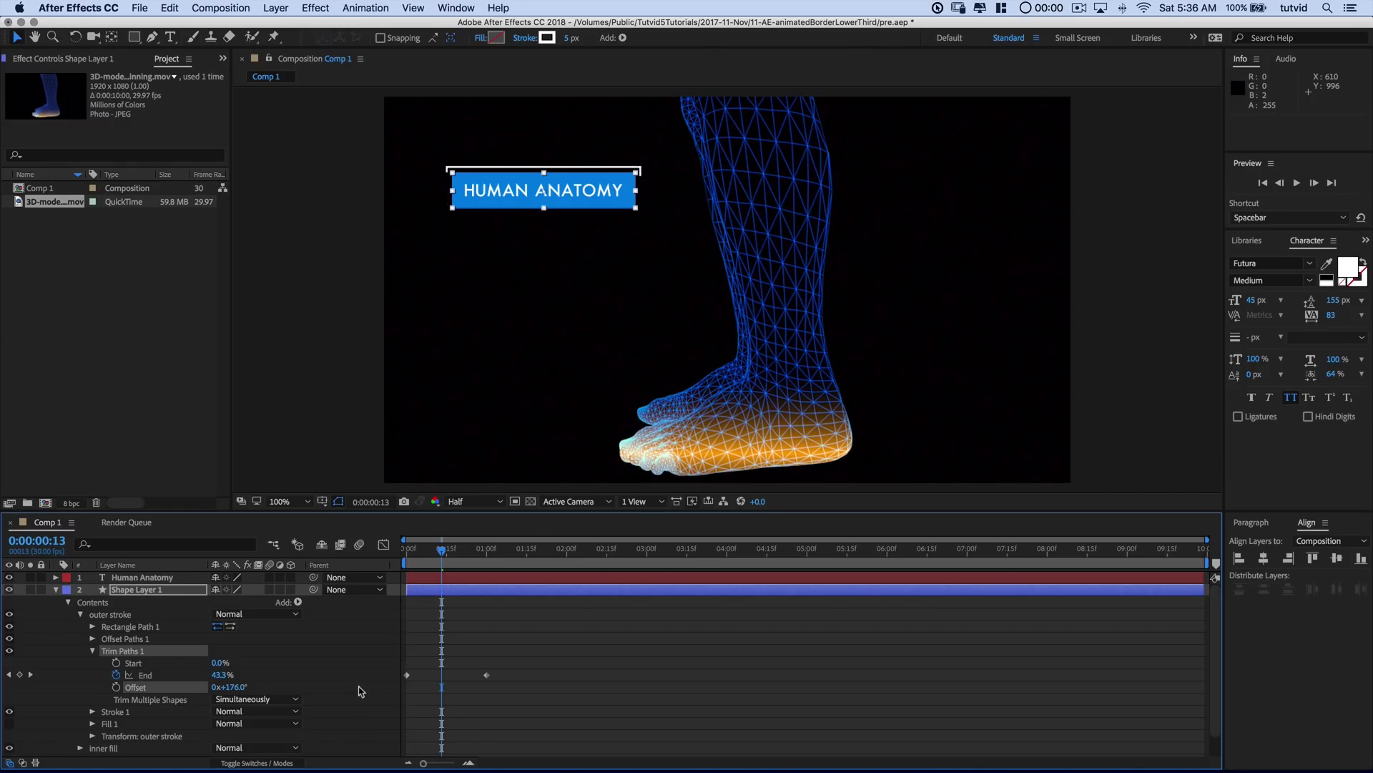
left_click(233, 686)
type("180")
key("Tab")
left_click_drag(447, 553, 392, 575)
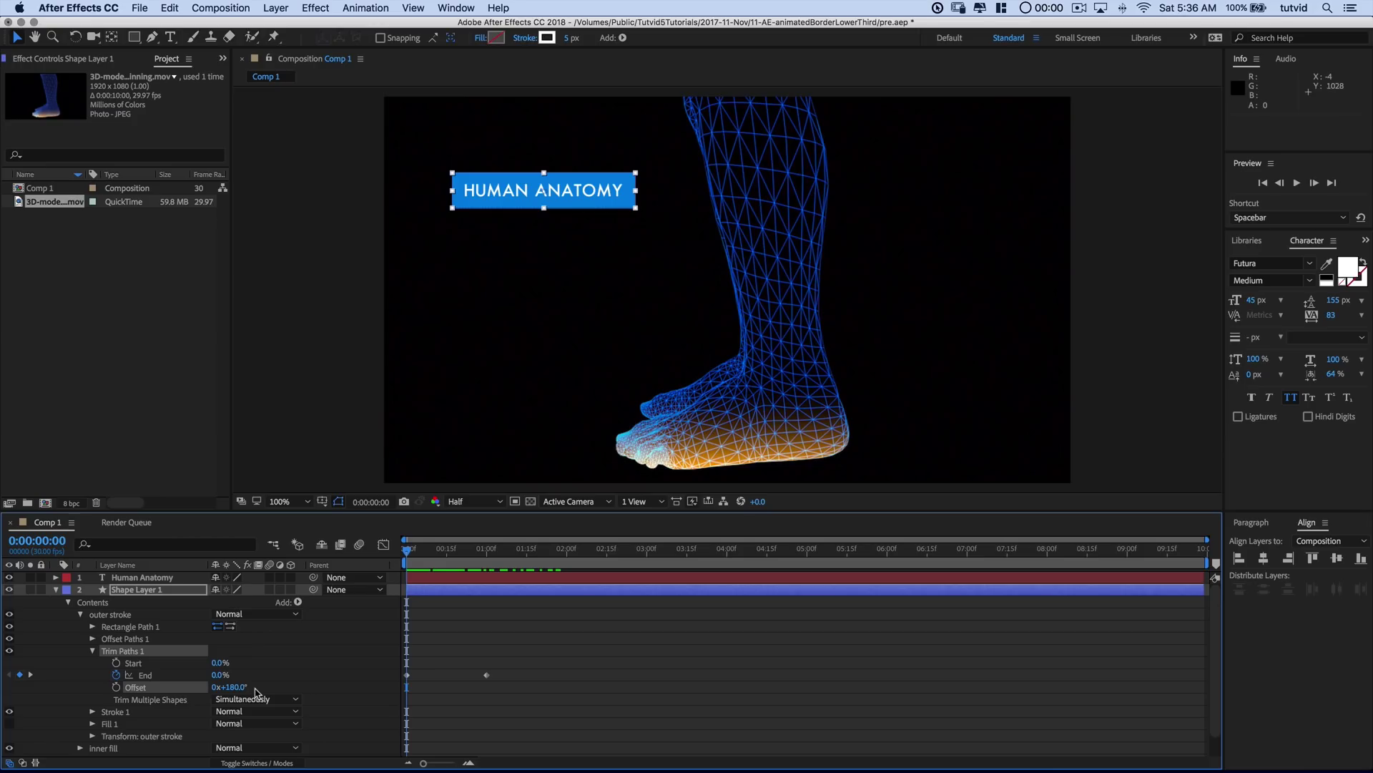
Collapse Trim Paths and reveal the inner fill's Rectangle Path Size, Position and Roundness.
left_click(93, 651)
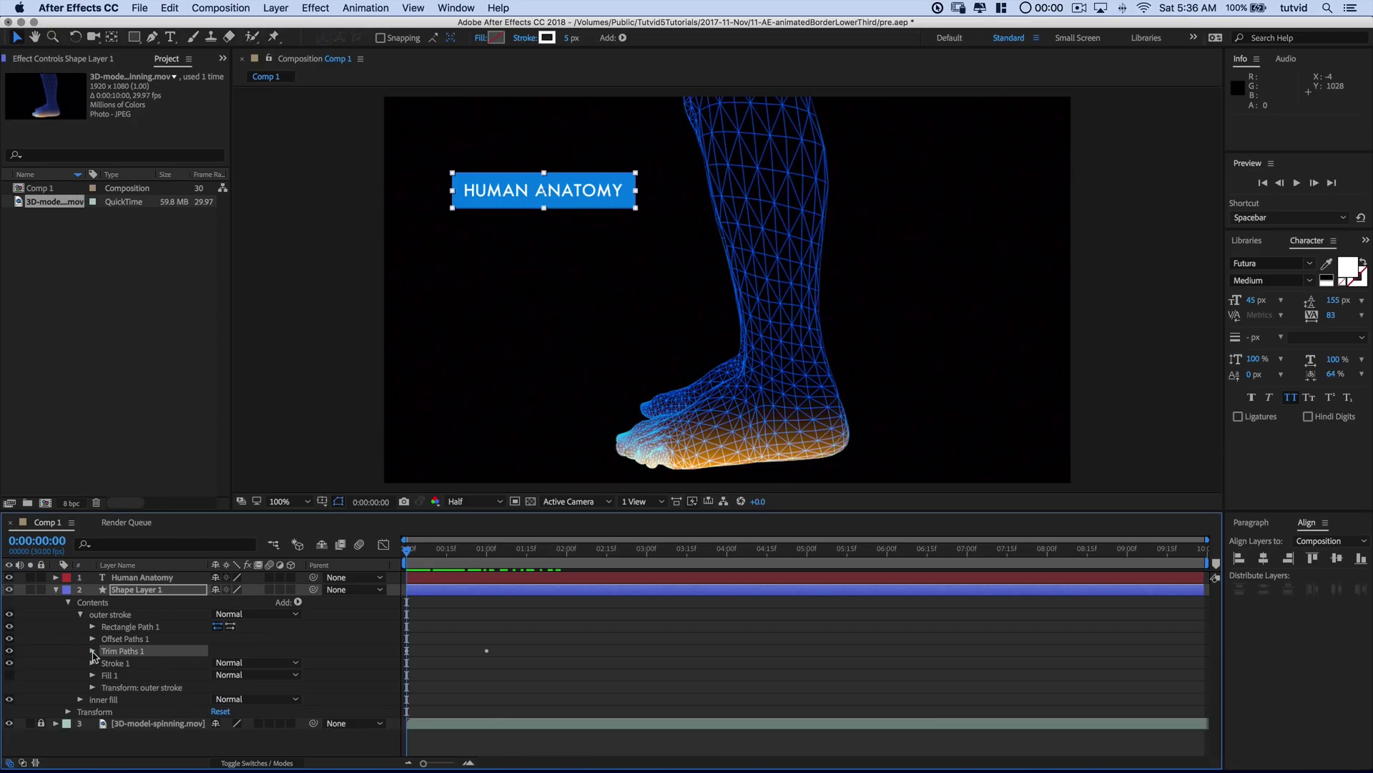
left_click(79, 699)
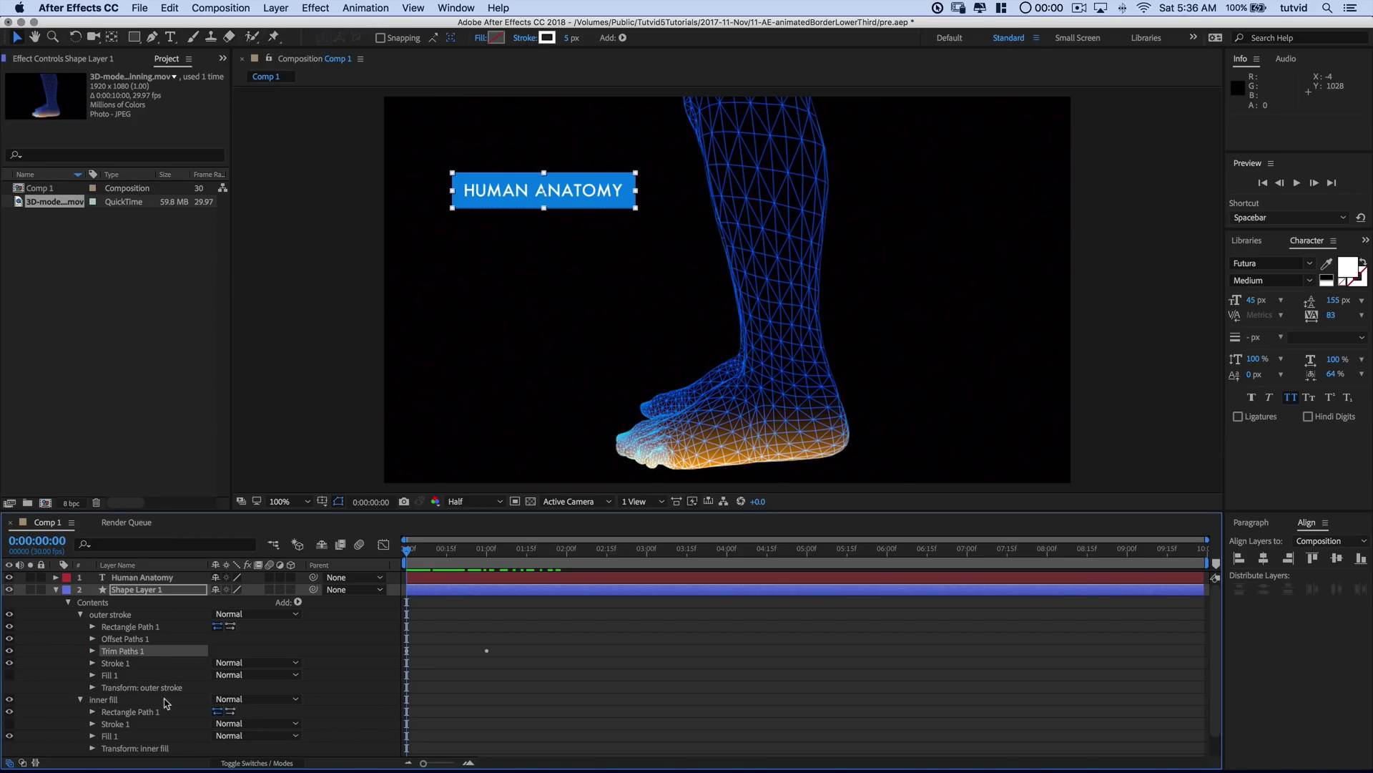
scroll(178, 704, "down", 1)
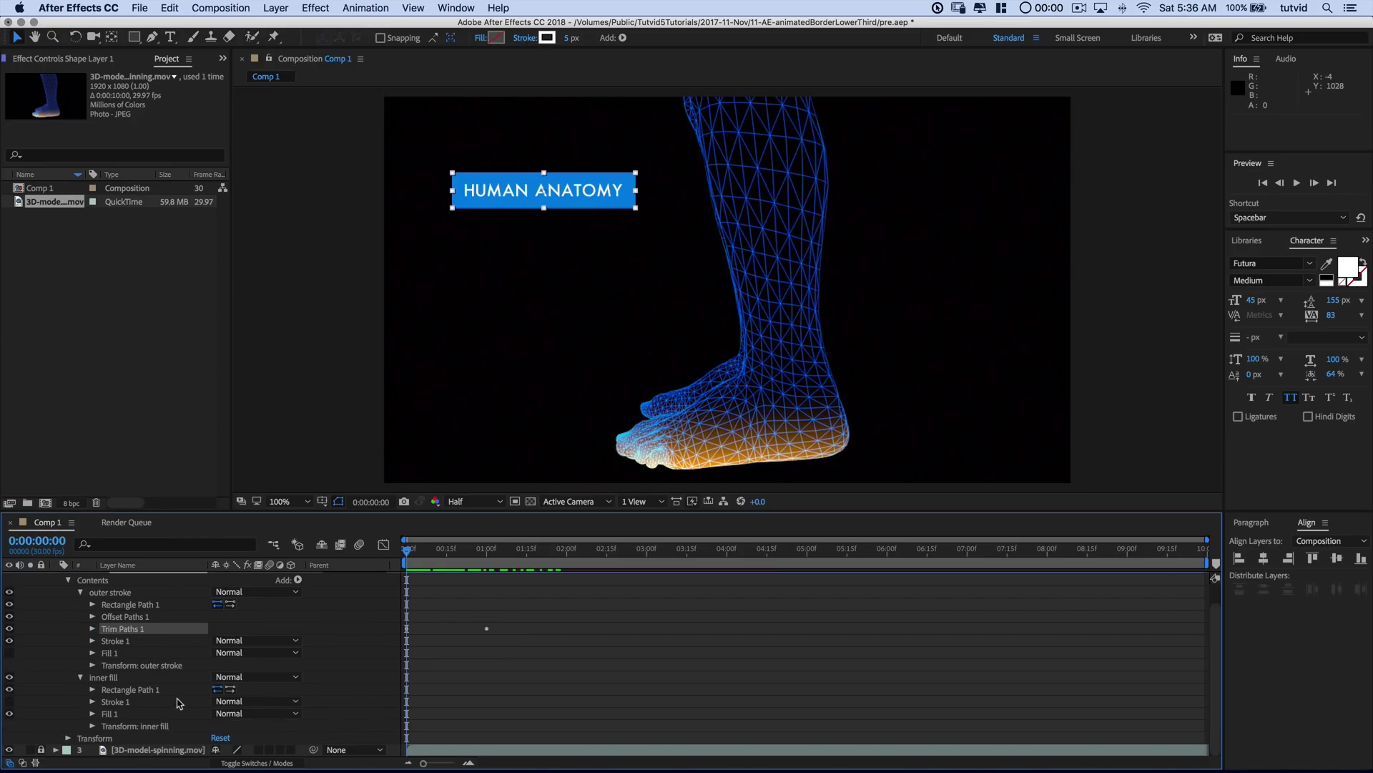
left_click(92, 713)
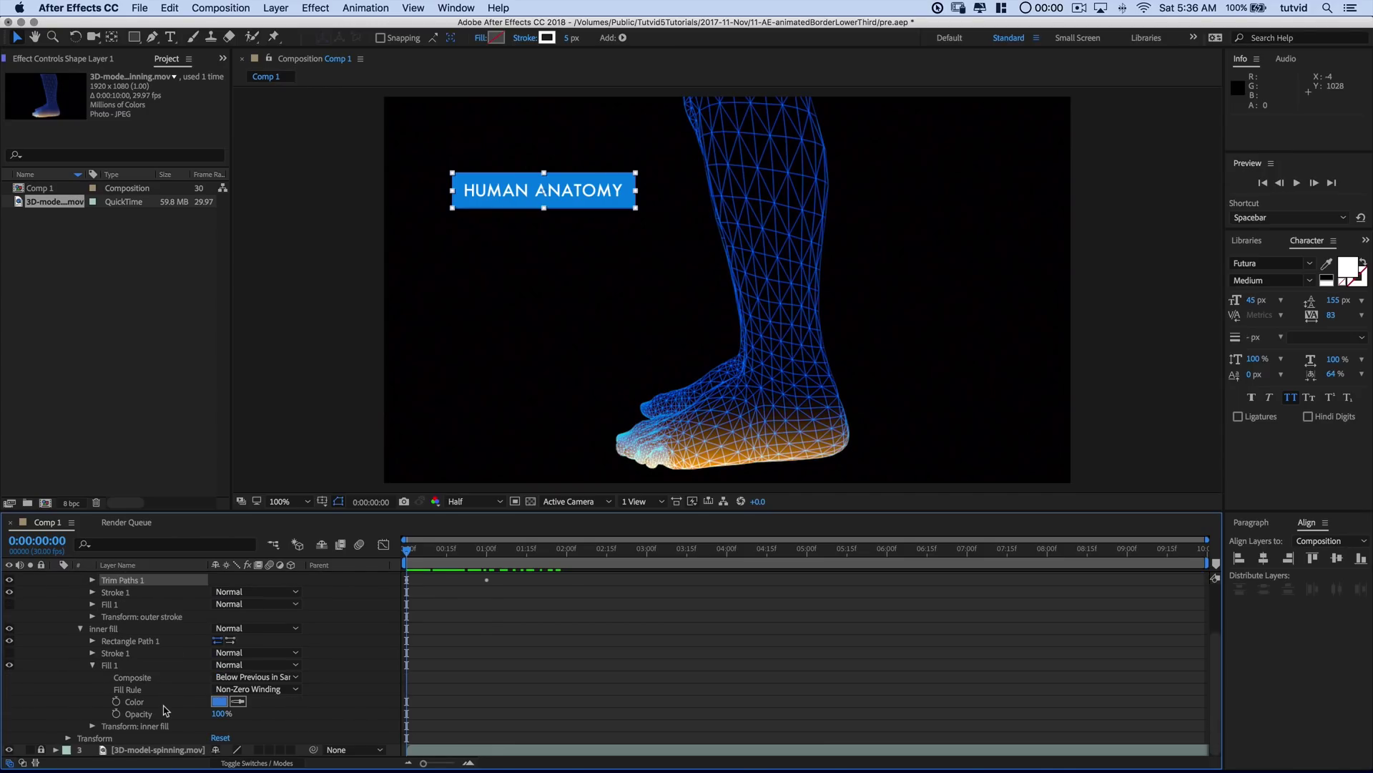
left_click(93, 666)
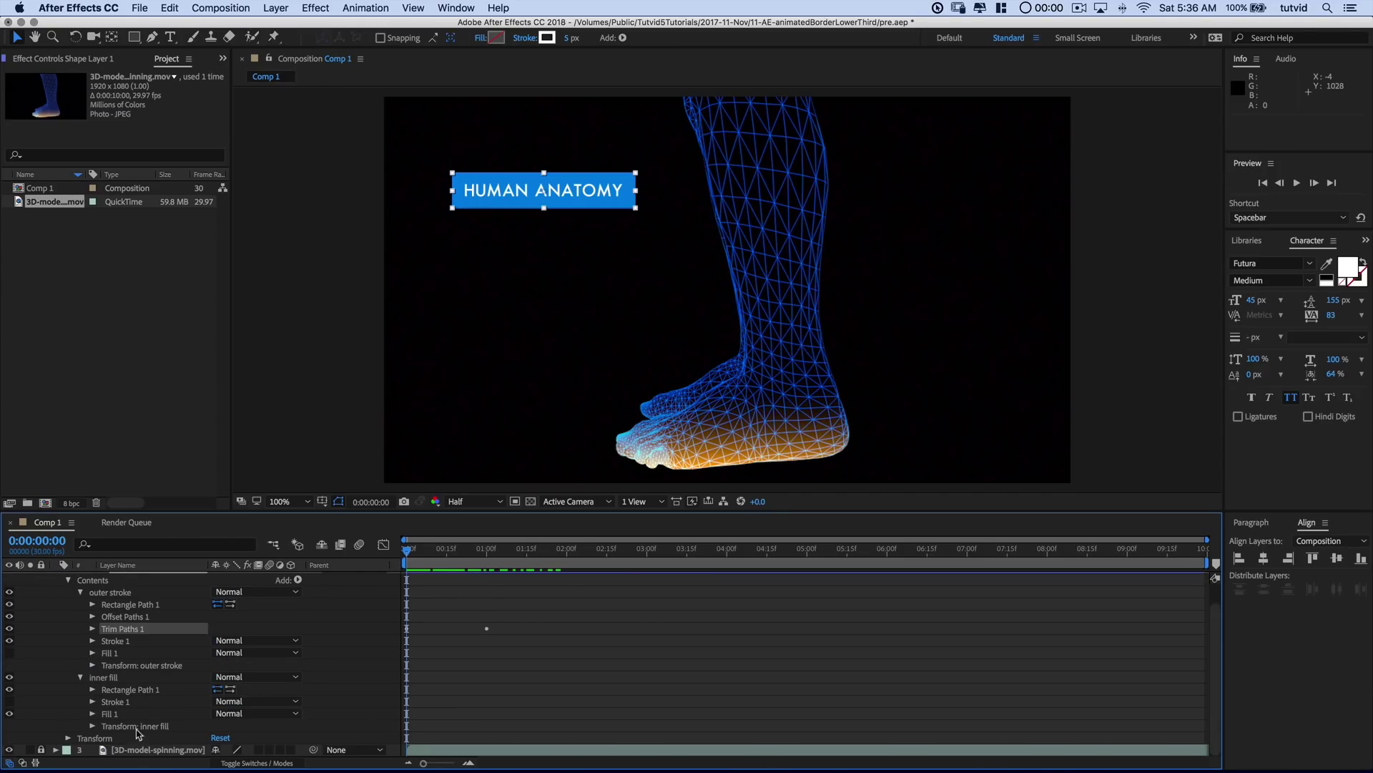
left_click(93, 691)
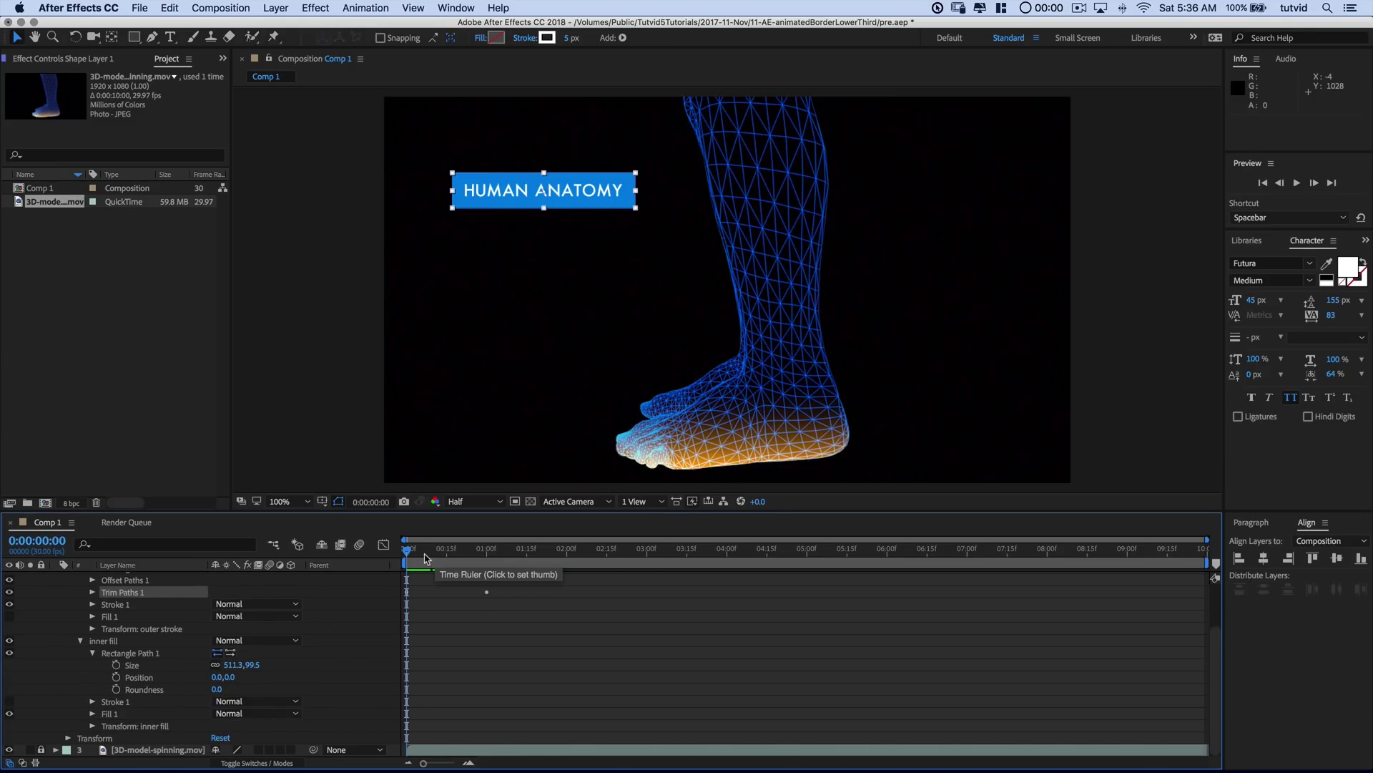
At about one second, try a zero width for the blue box, then undo it.
left_click_drag(413, 551, 487, 560)
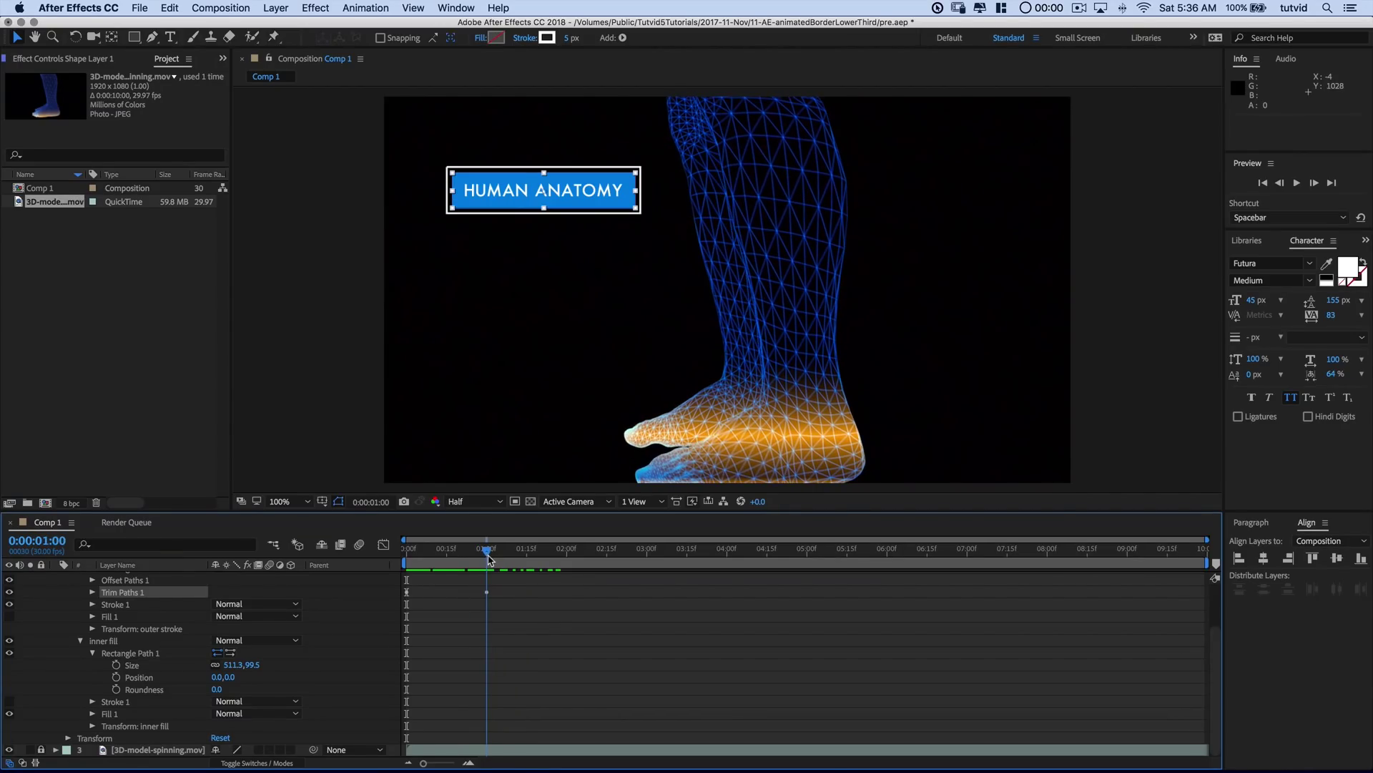
left_click(233, 665)
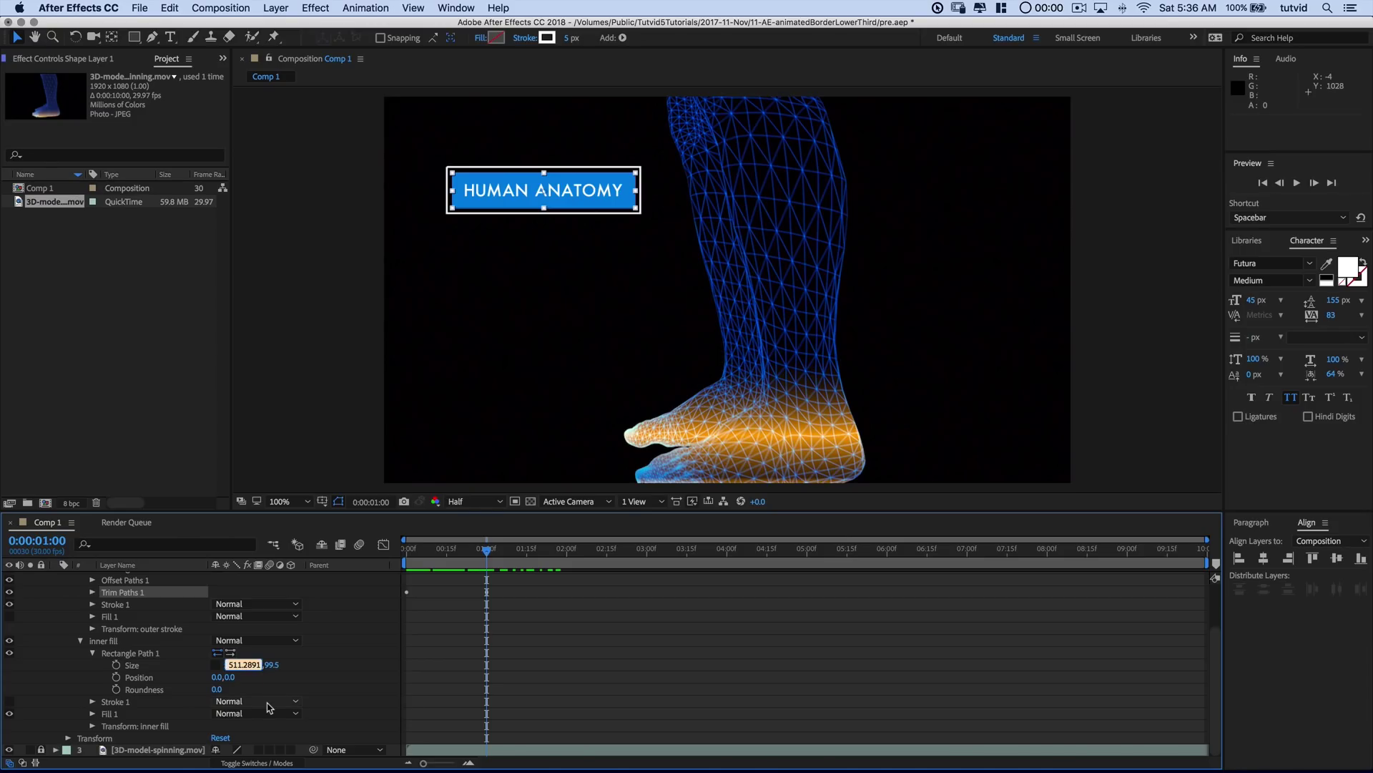
type("0")
key("Tab")
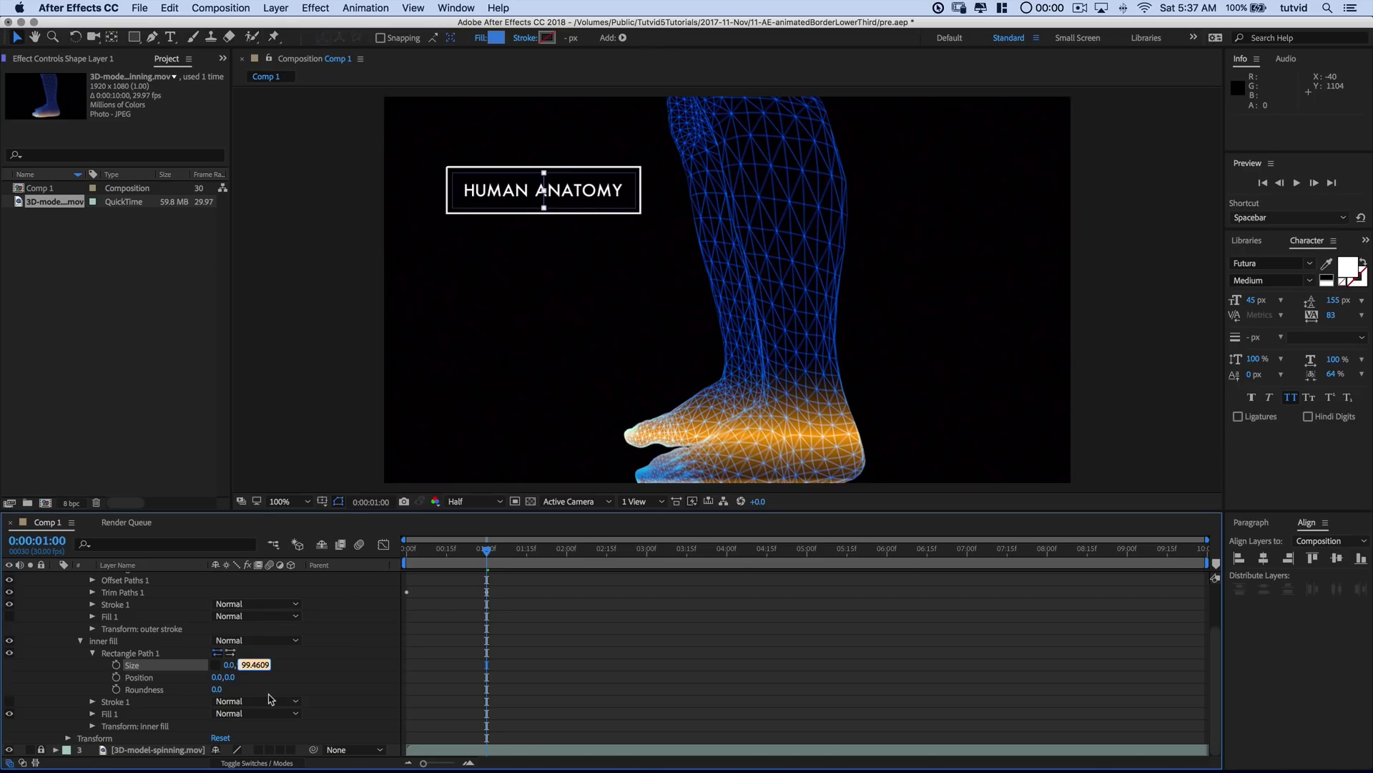
left_click(243, 678)
key("super+z")
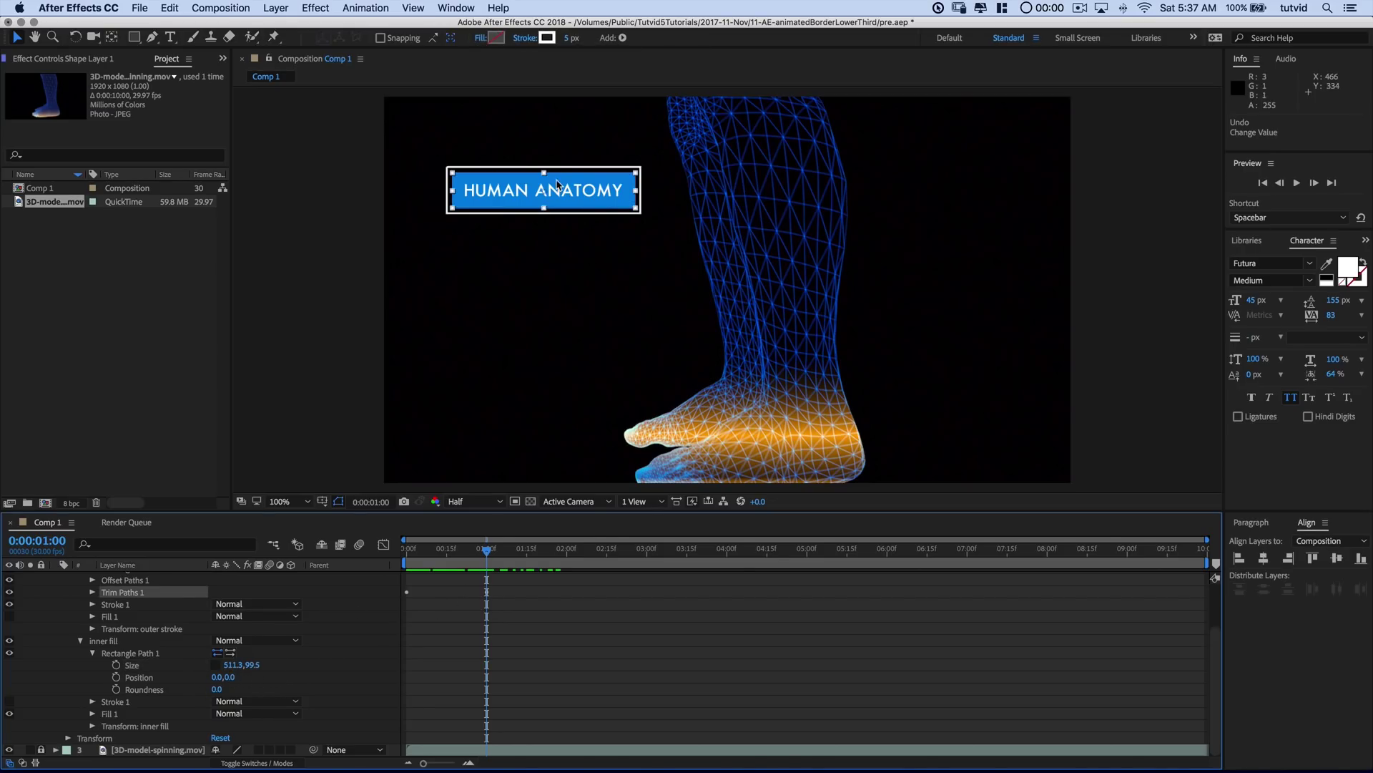
Keyframe Size at one second, set width 0 at the first frame, and preview the widening box.
left_click(117, 665)
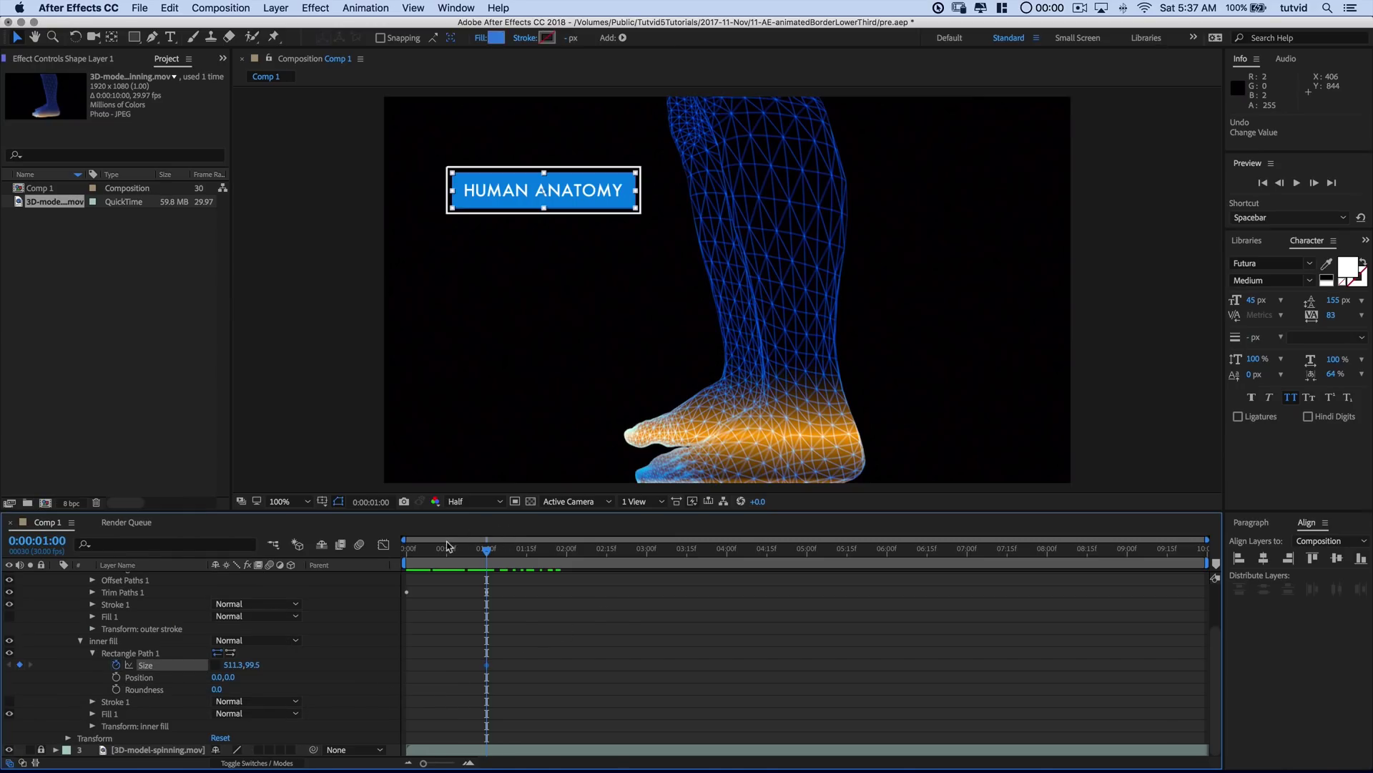
left_click_drag(449, 547, 407, 558)
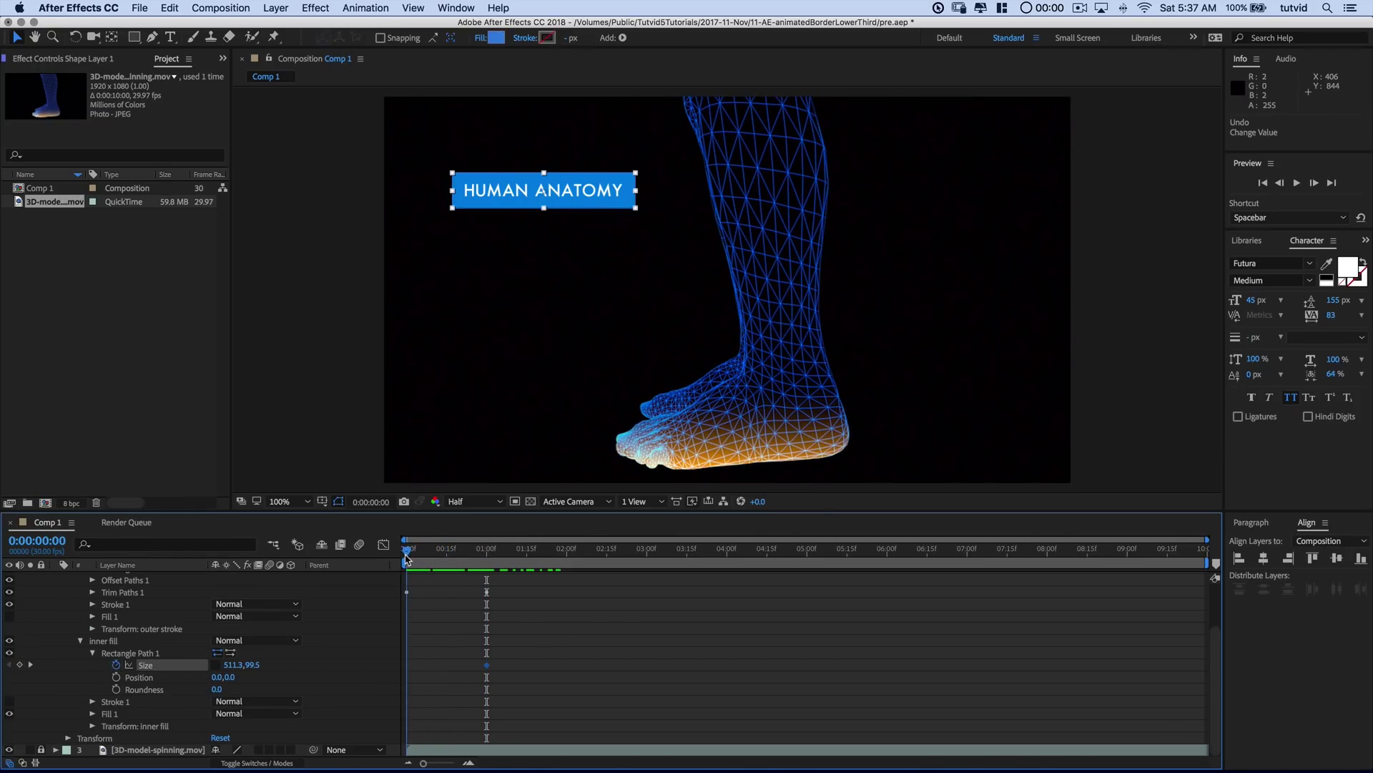
left_click(231, 665)
type("0")
key("Tab")
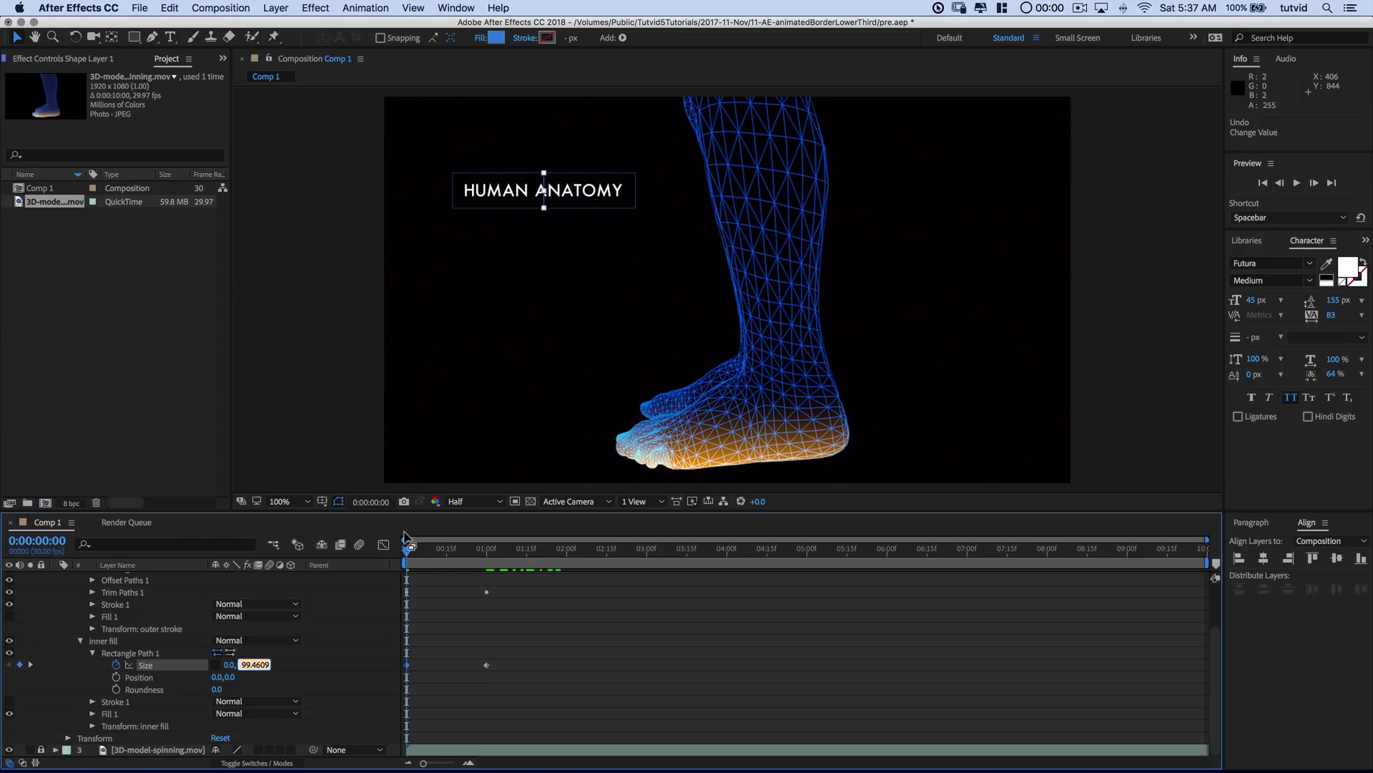
left_click_drag(407, 548, 379, 579)
key("space")
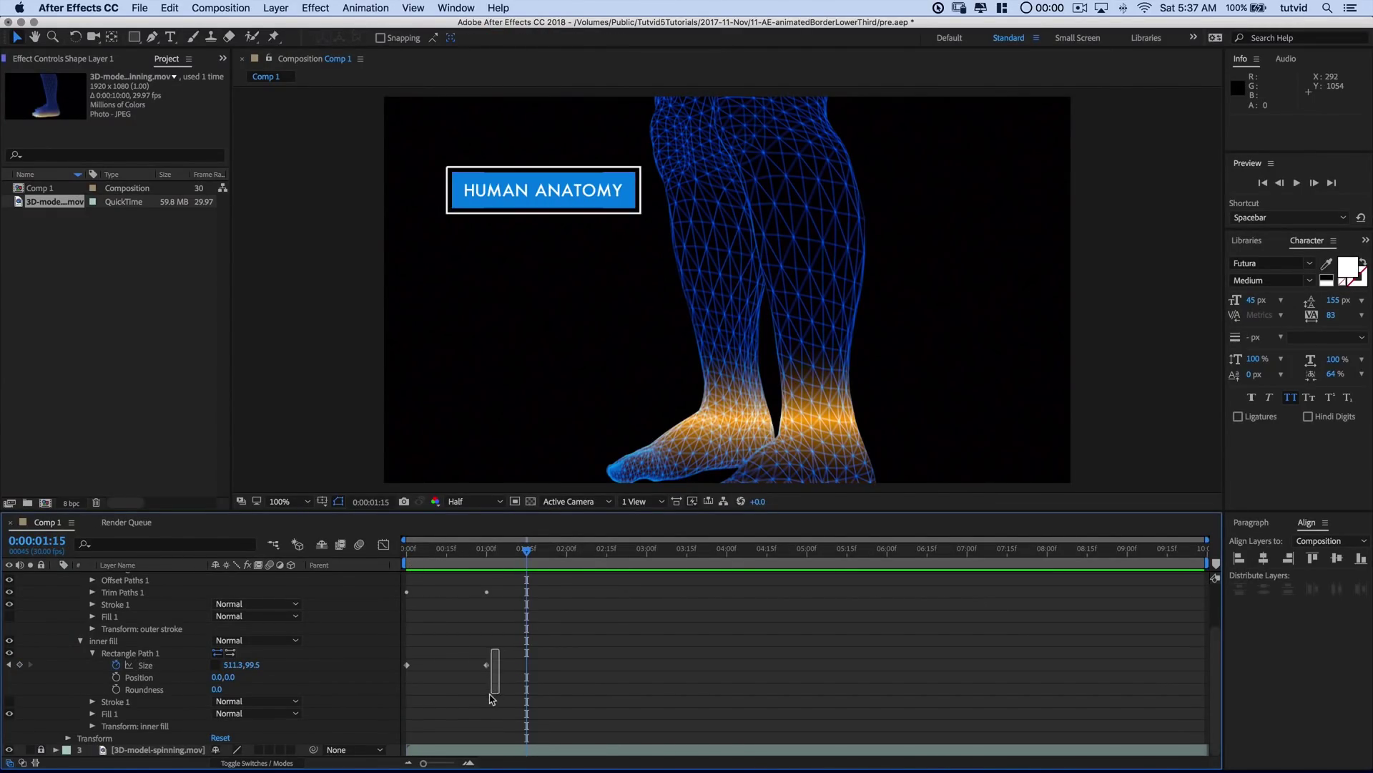
Apply Keyframe Assistant Easy Ease to both Size keyframes and preview the smoother widening.
left_click_drag(500, 648, 402, 680)
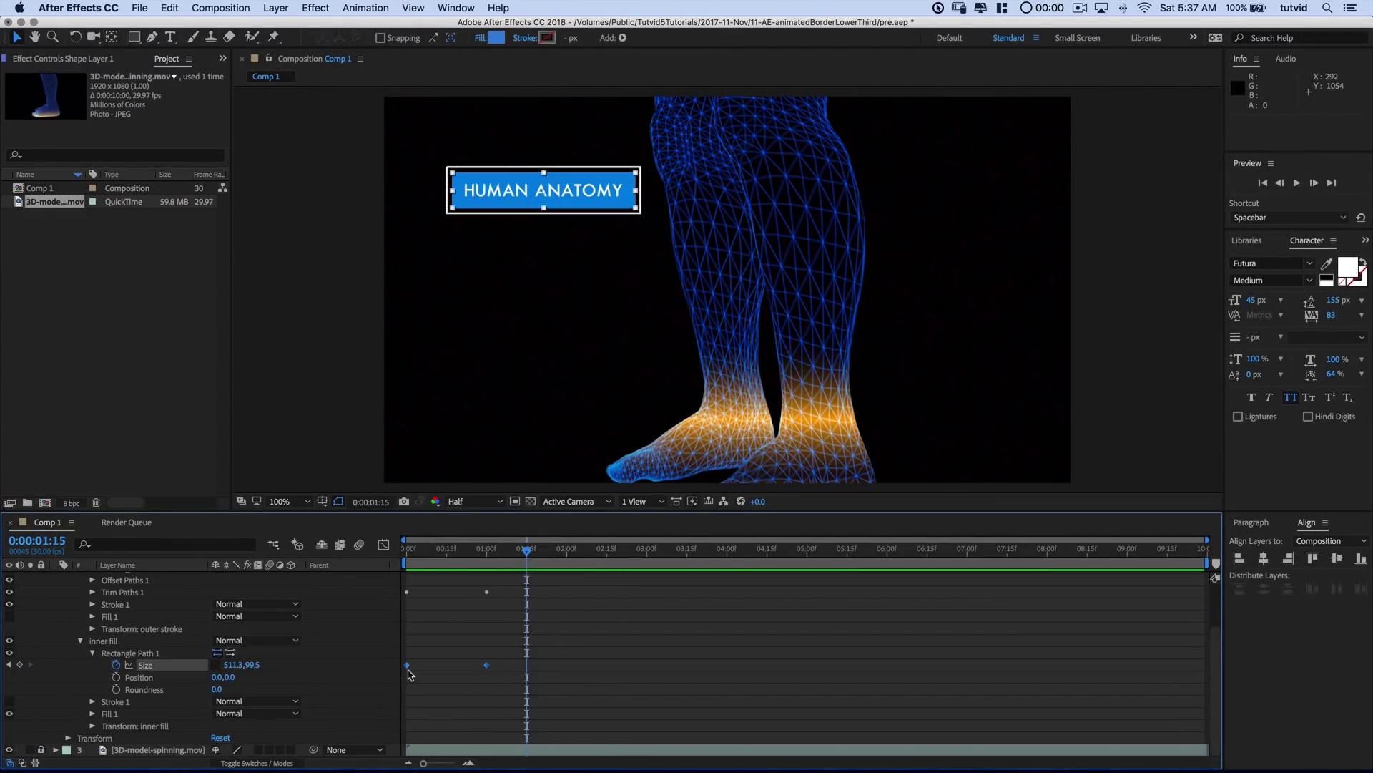
right_click(490, 669)
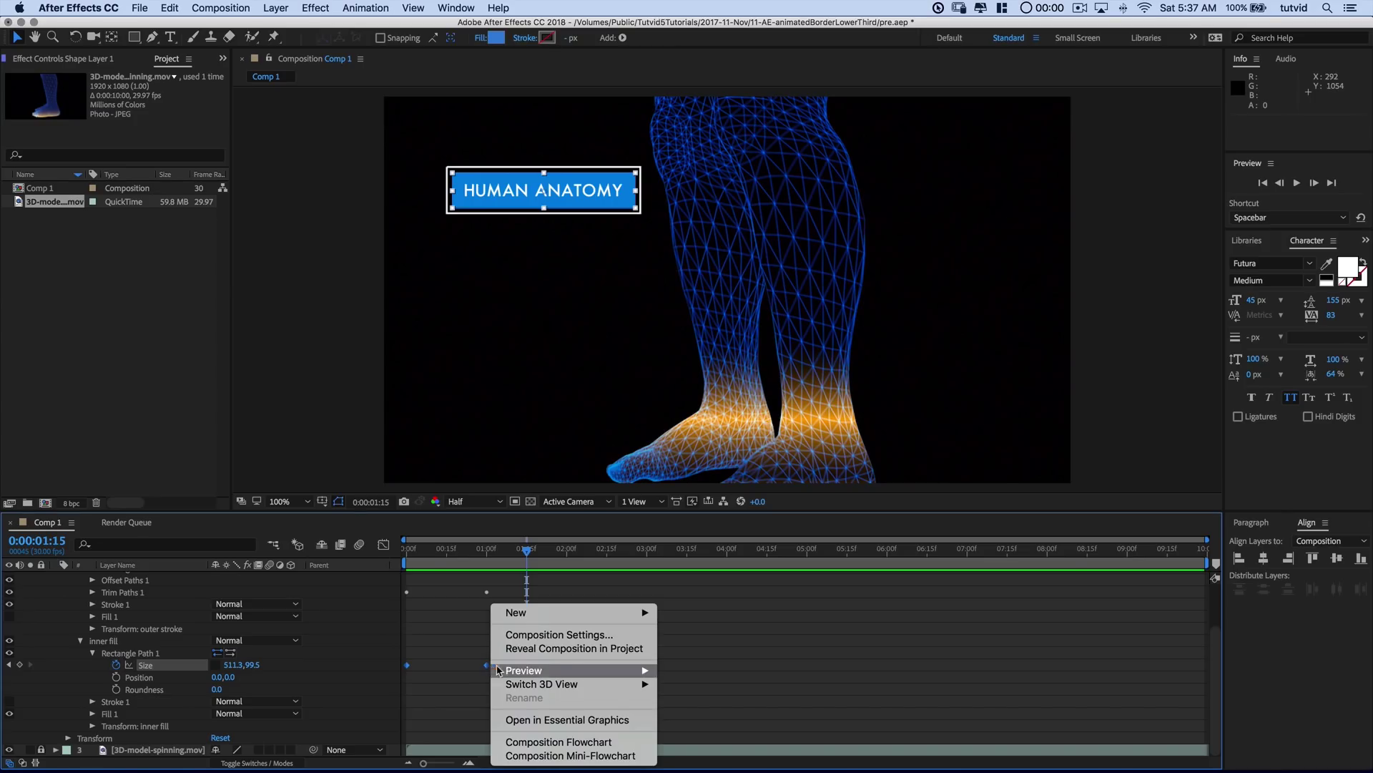
right_click(484, 668)
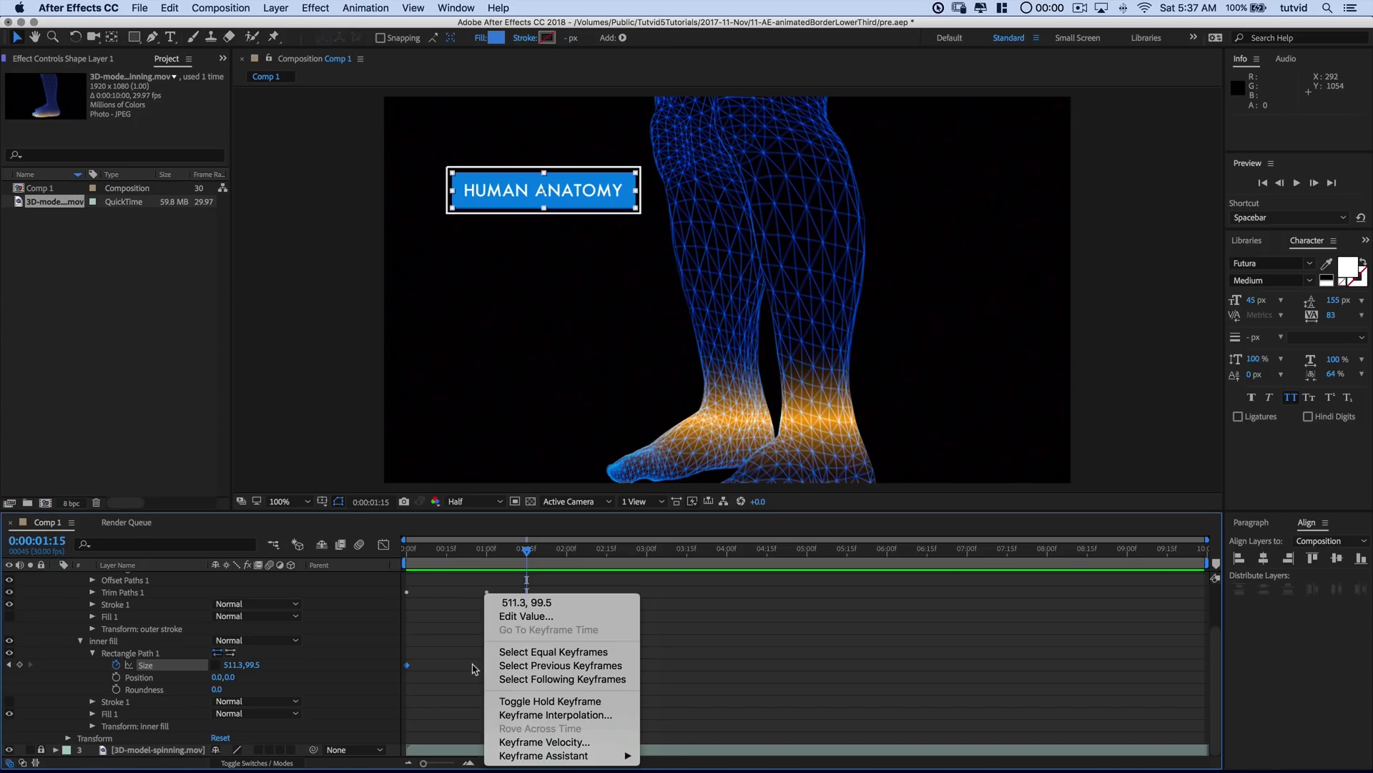
left_click(477, 668)
right_click(489, 667)
mouse_move(570, 758)
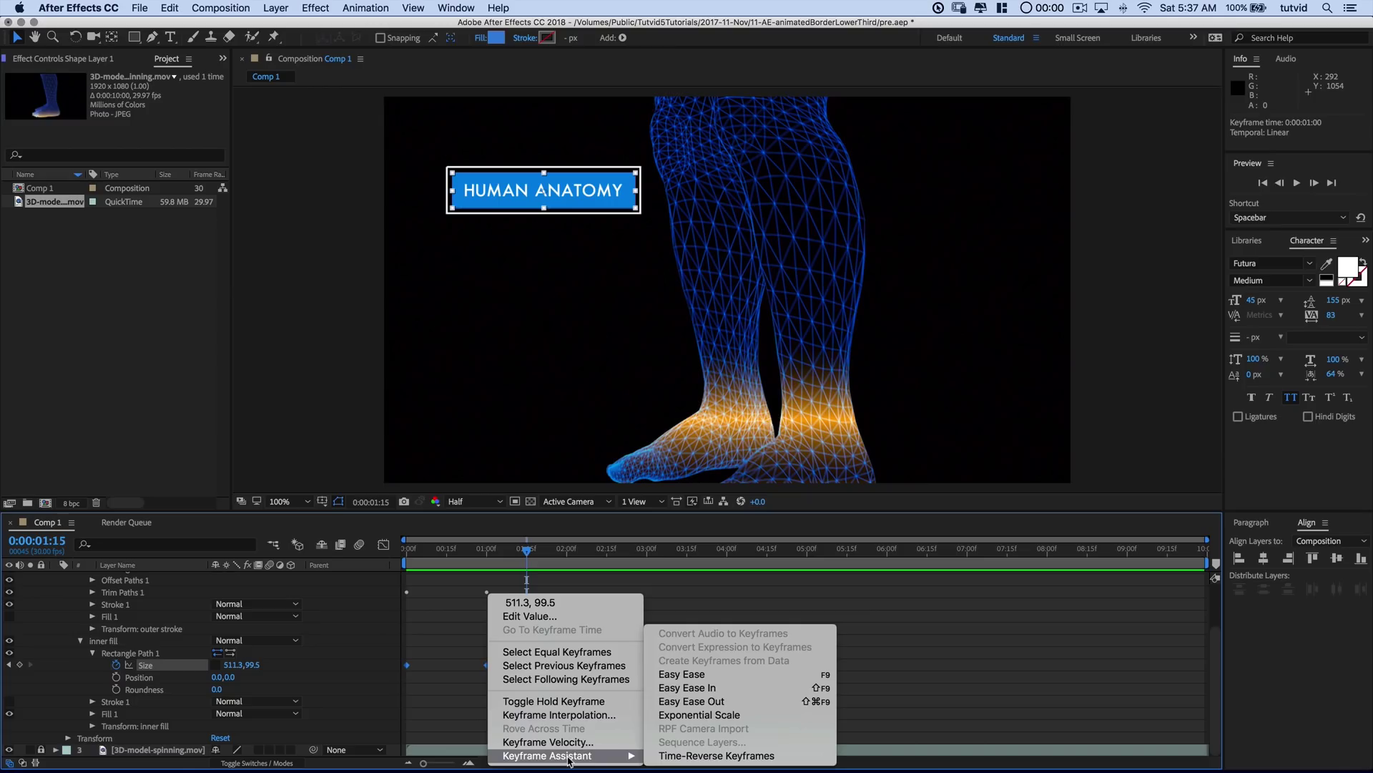
left_click(722, 701)
key("space")
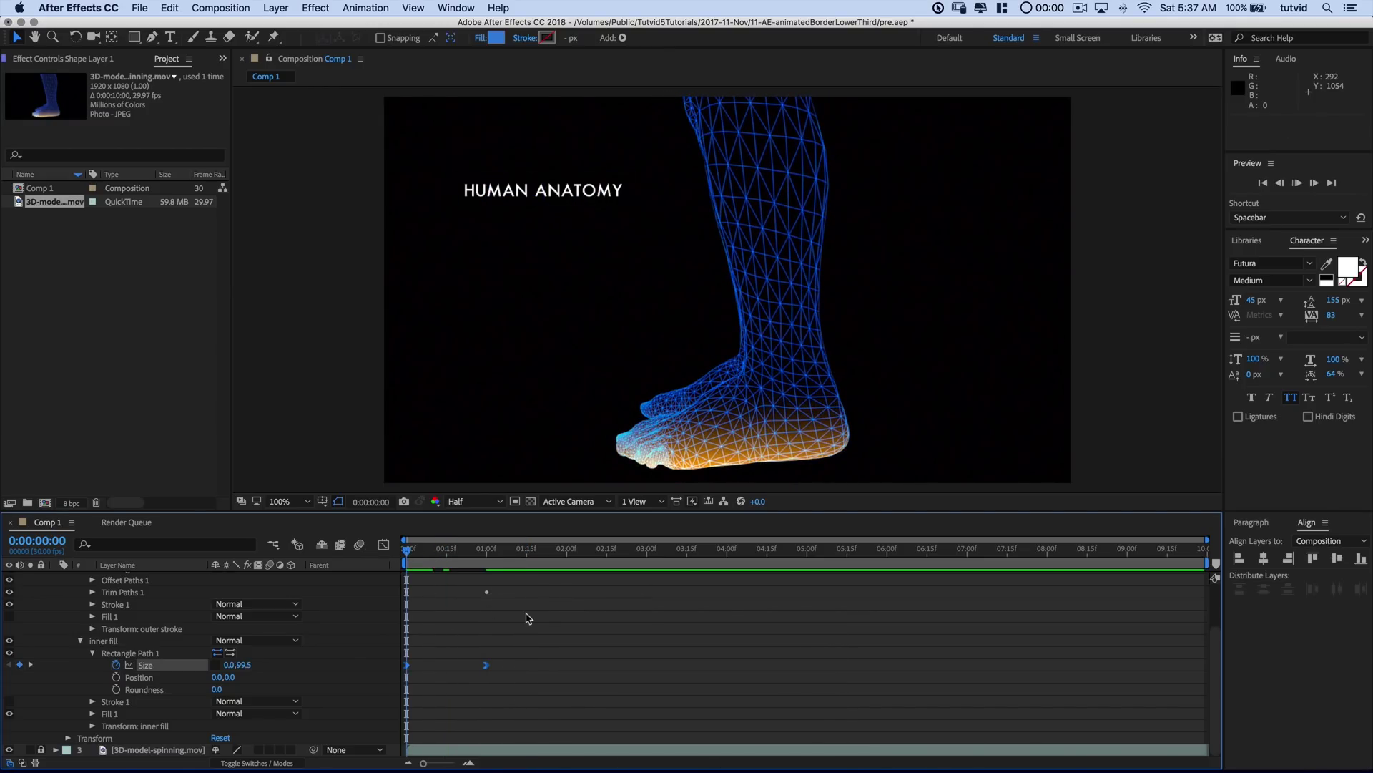
key("space")
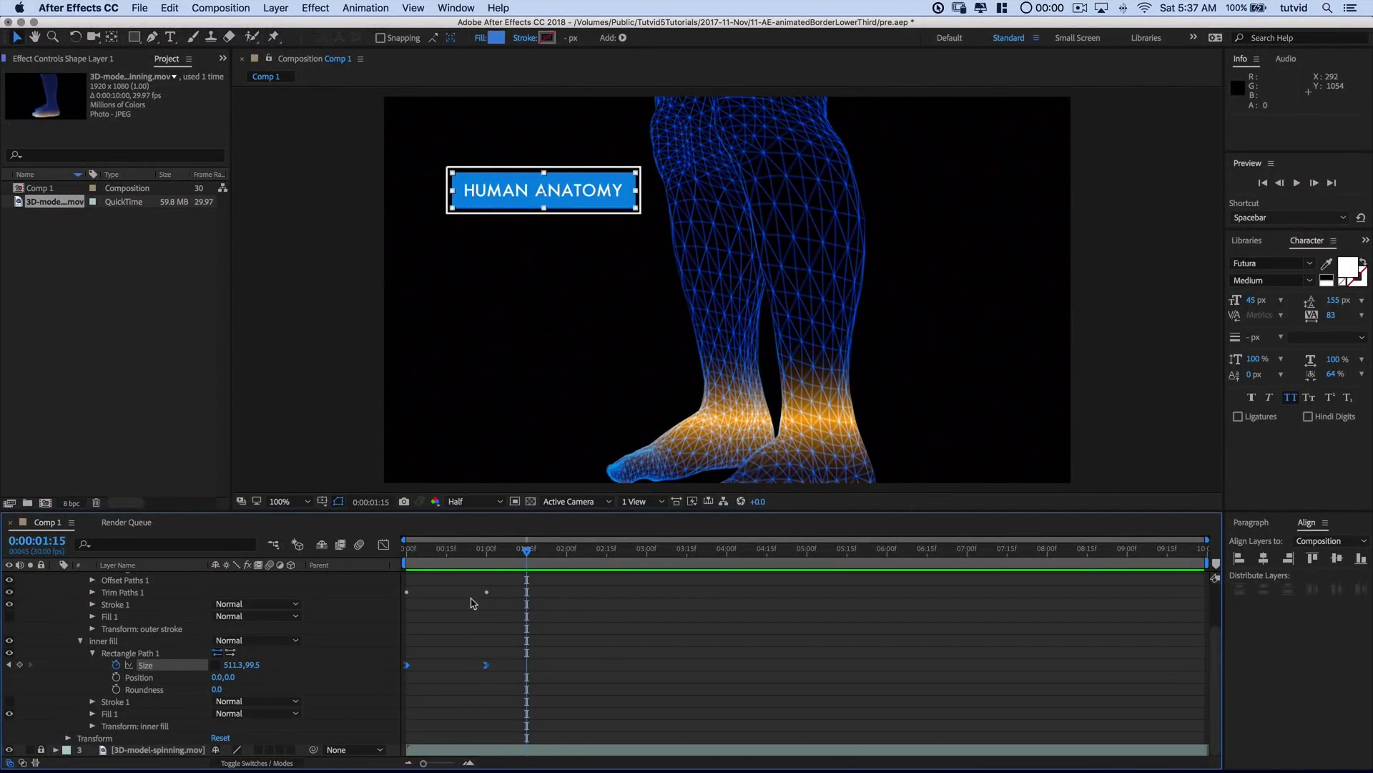
Apply Keyframe Assistant Easy Ease to the outline's two Trim Paths End keyframes, then replay from the start.
left_click(81, 640)
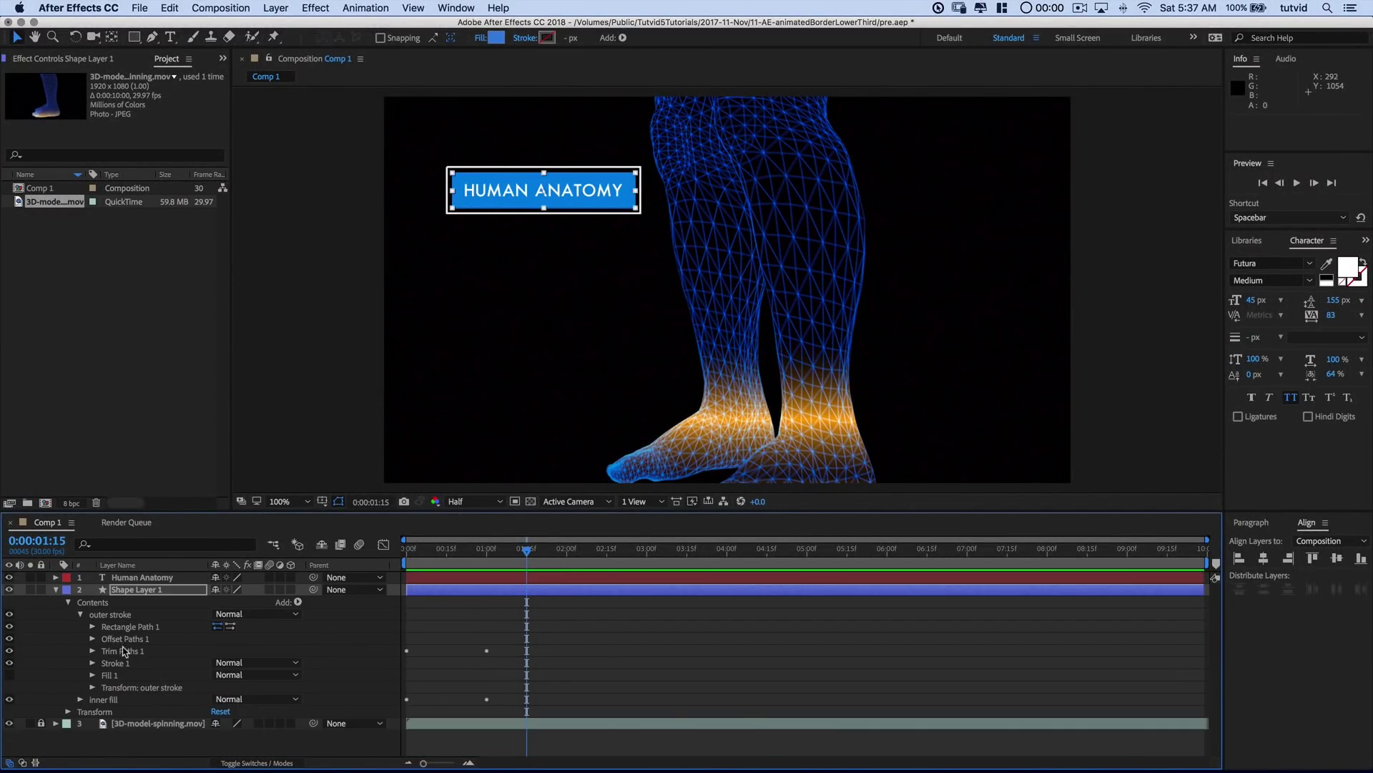
left_click(92, 651)
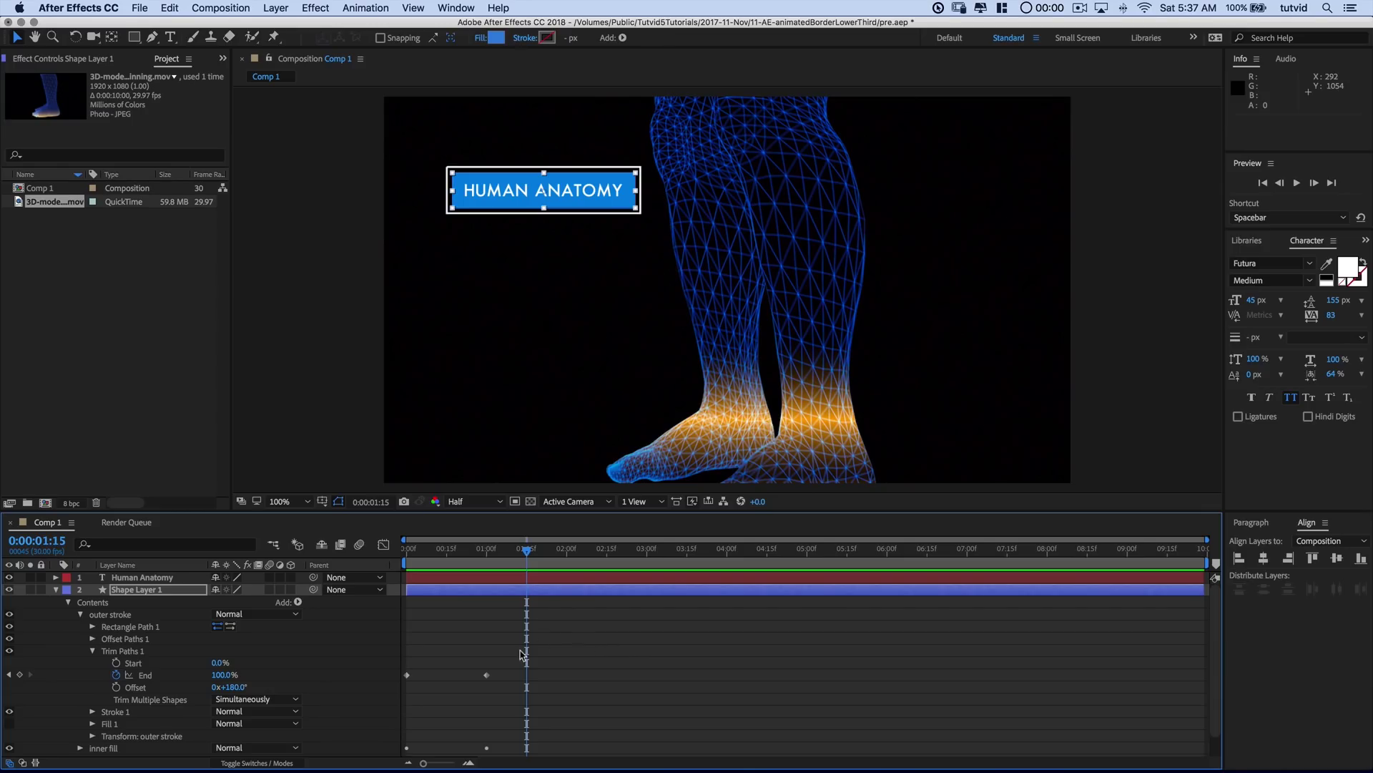
left_click_drag(496, 659, 404, 688)
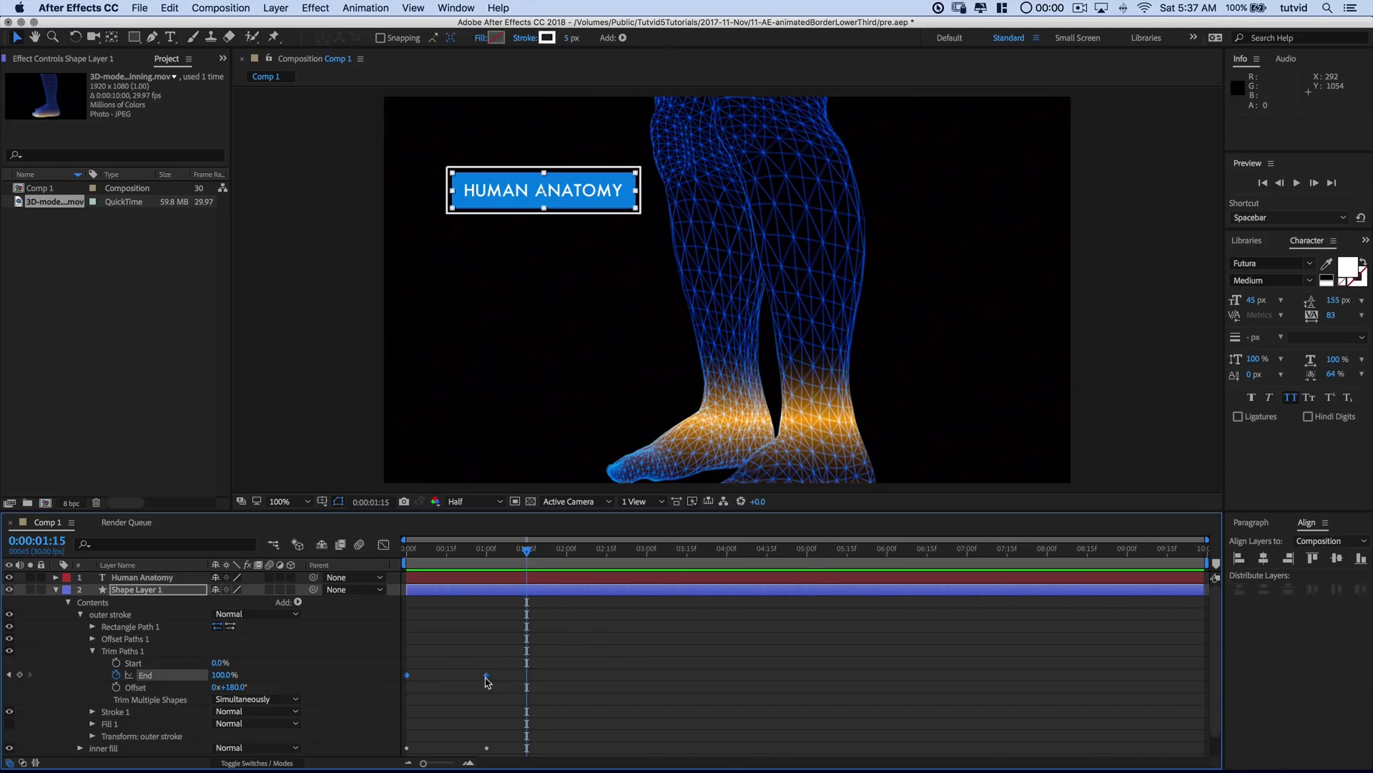
right_click(486, 676)
mouse_move(576, 757)
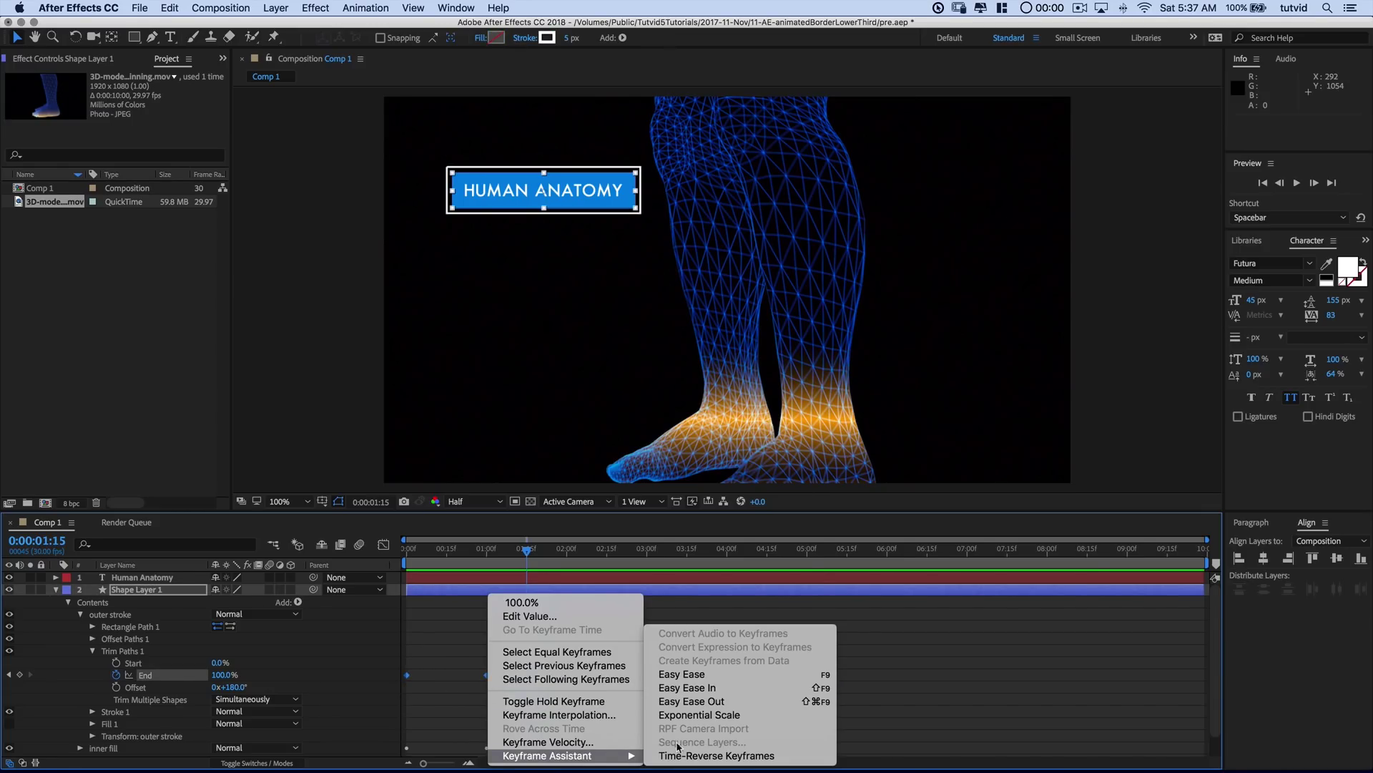
left_click(704, 701)
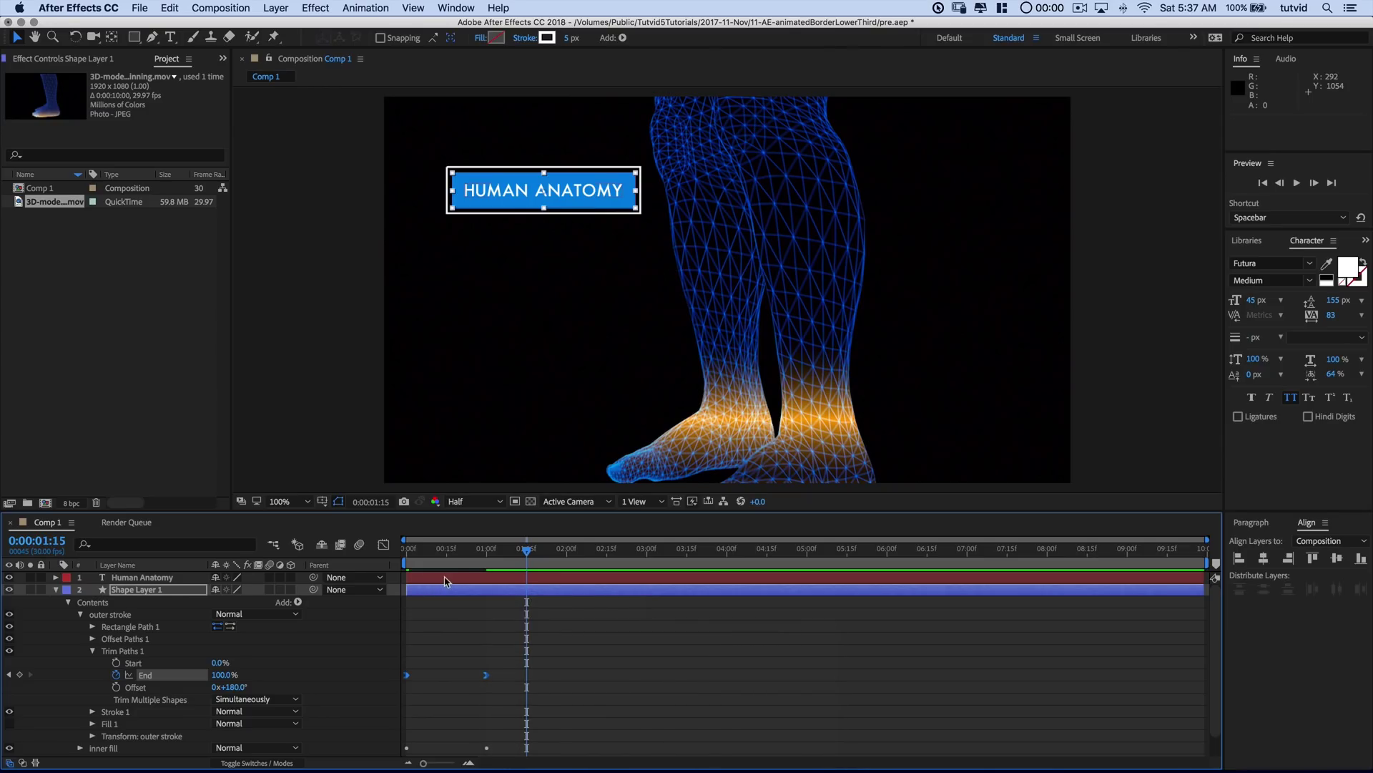
key("Home")
key("space")
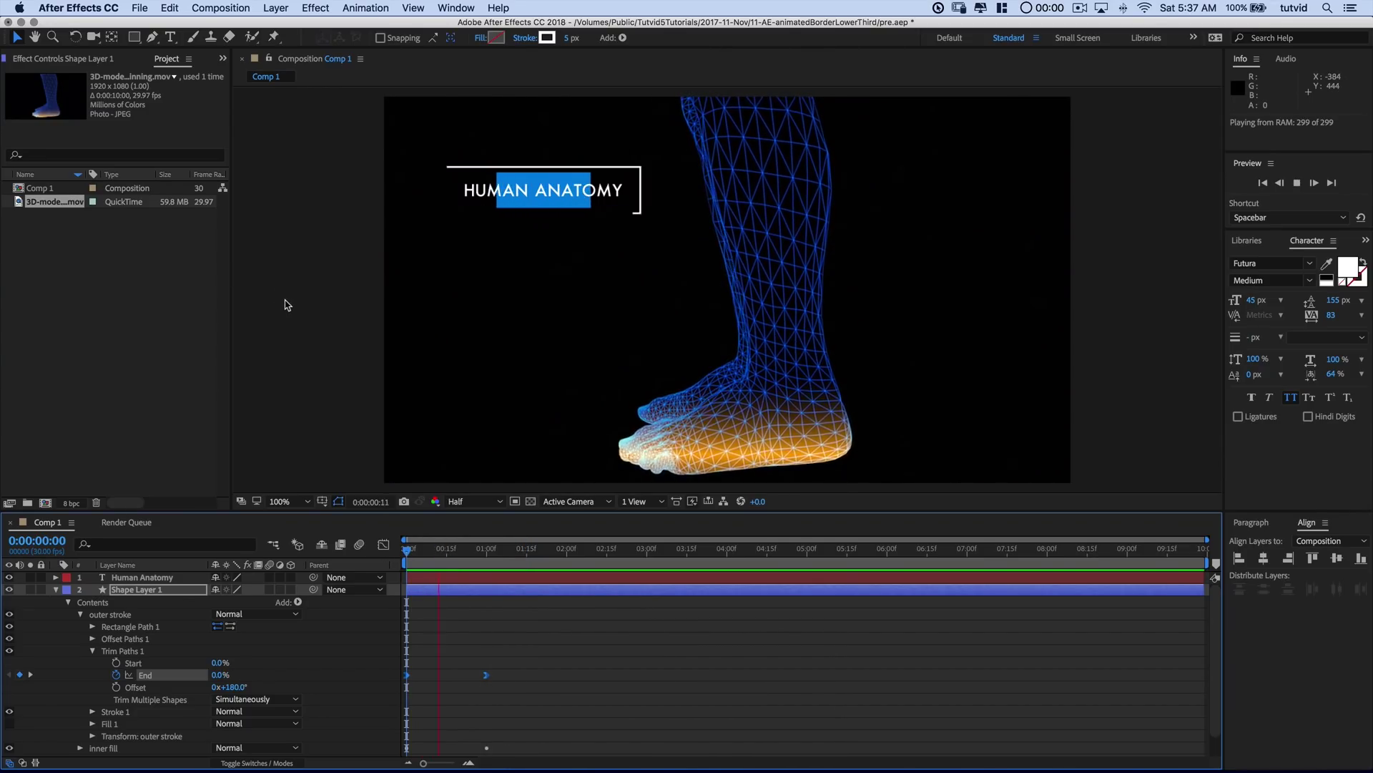
Replay the eased callout animation from the start, then collapse the shape layer's contents.
key("space")
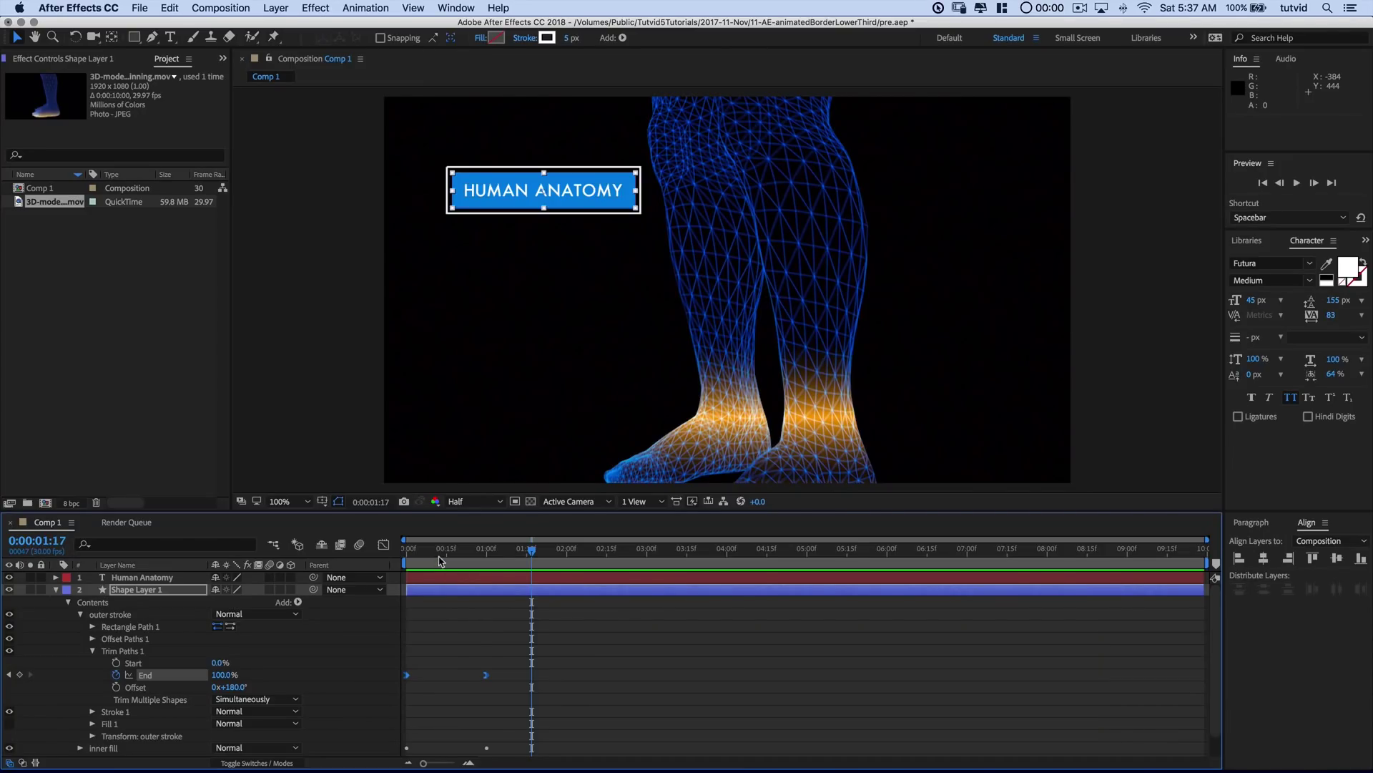
key("Home")
key("space")
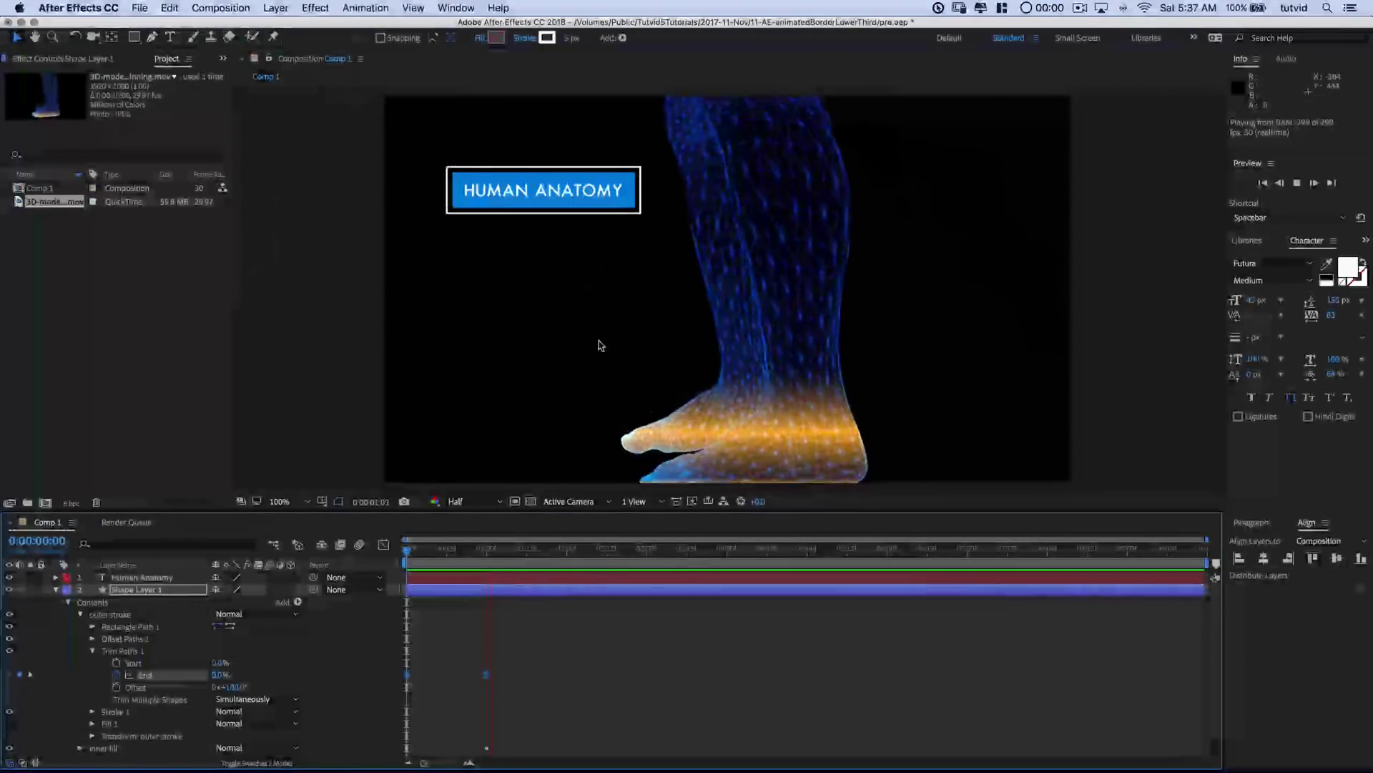
key("space")
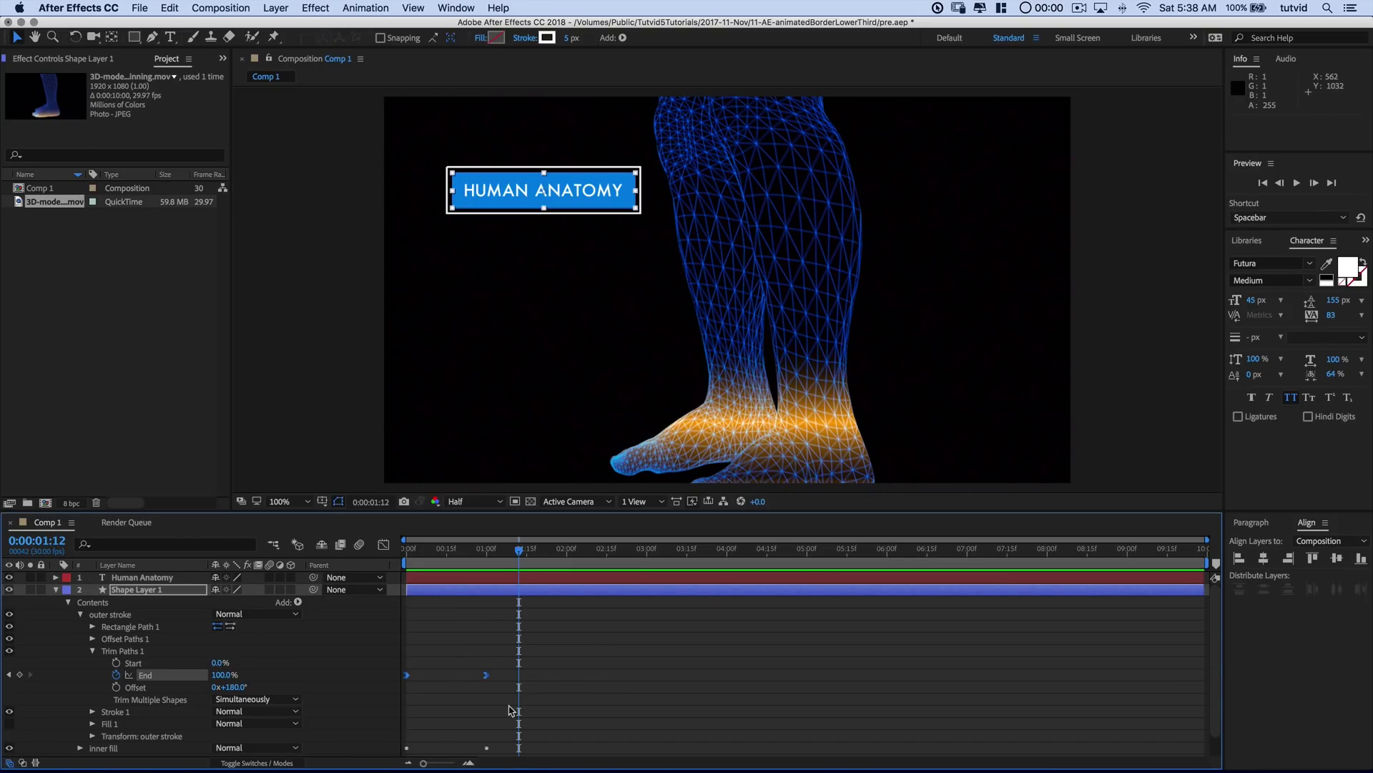
left_click(56, 590)
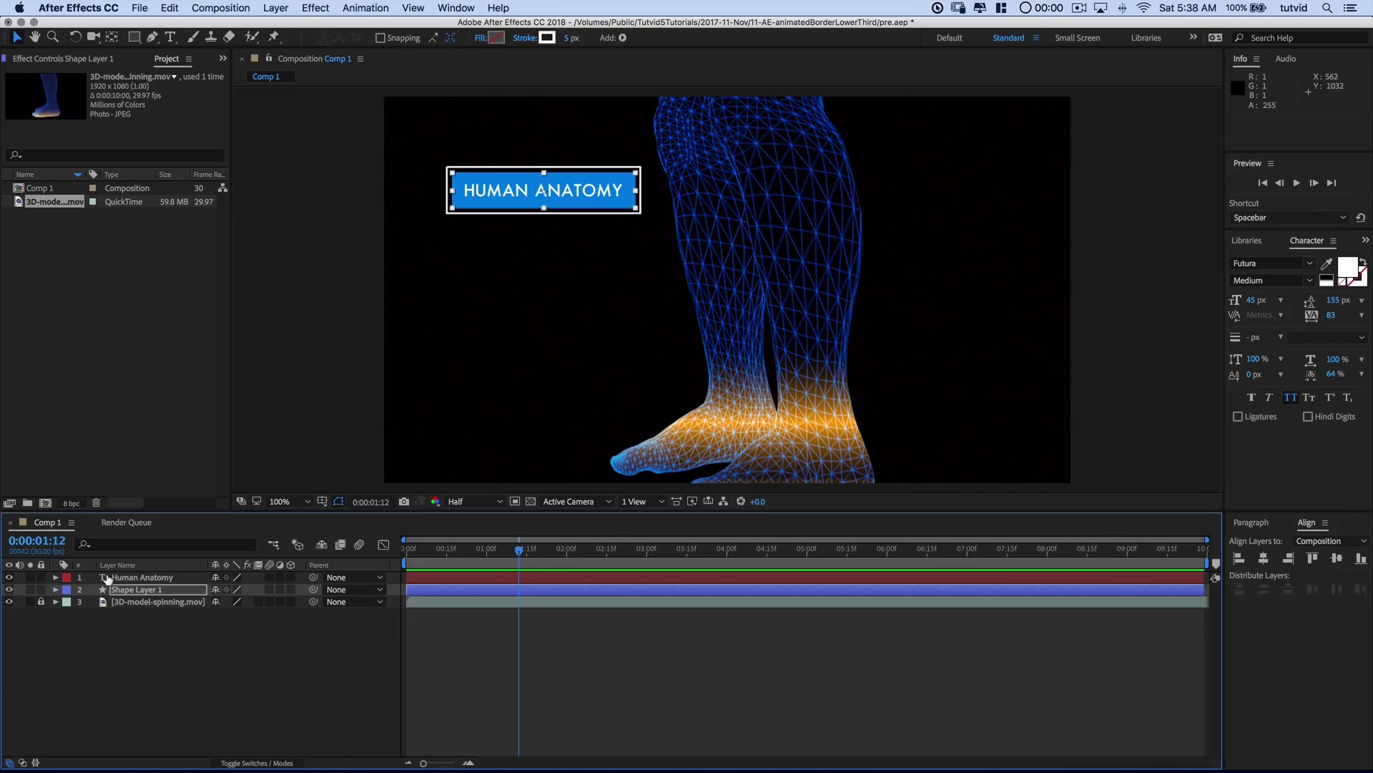